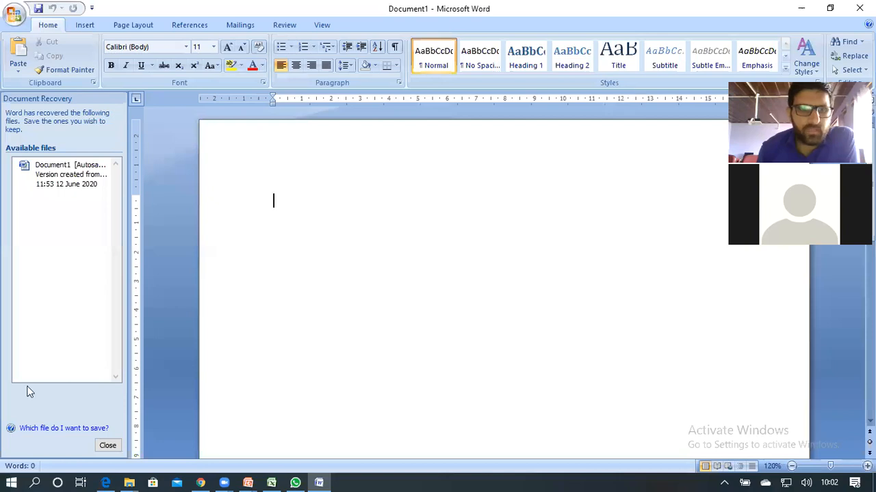
- Dismiss the document recovery list, choosing to remove the recovered files
left_click(108, 446)
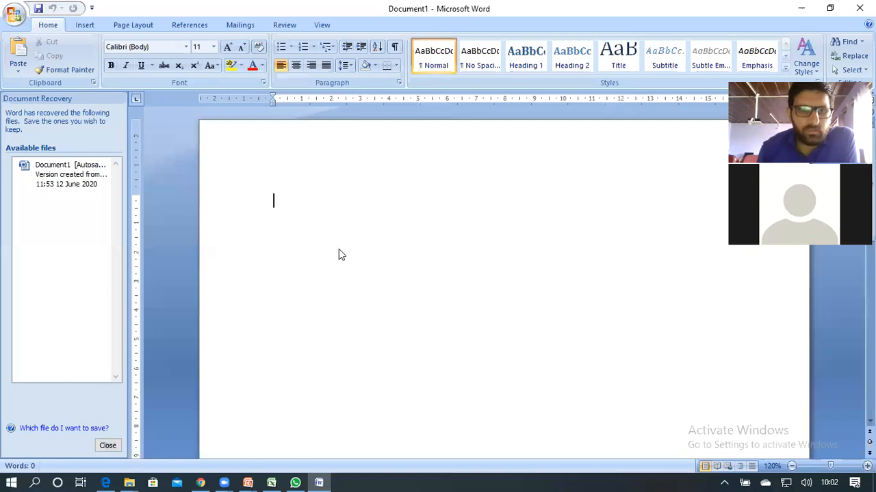
left_click(310, 194)
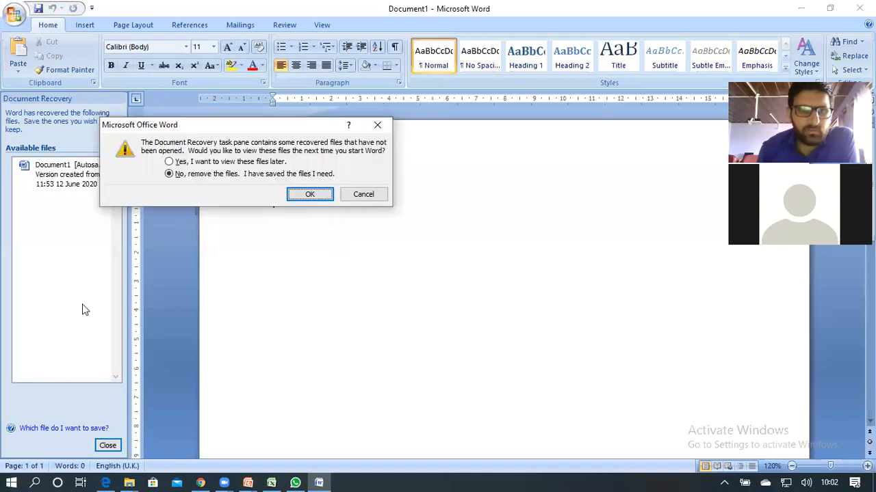
left_click(107, 446)
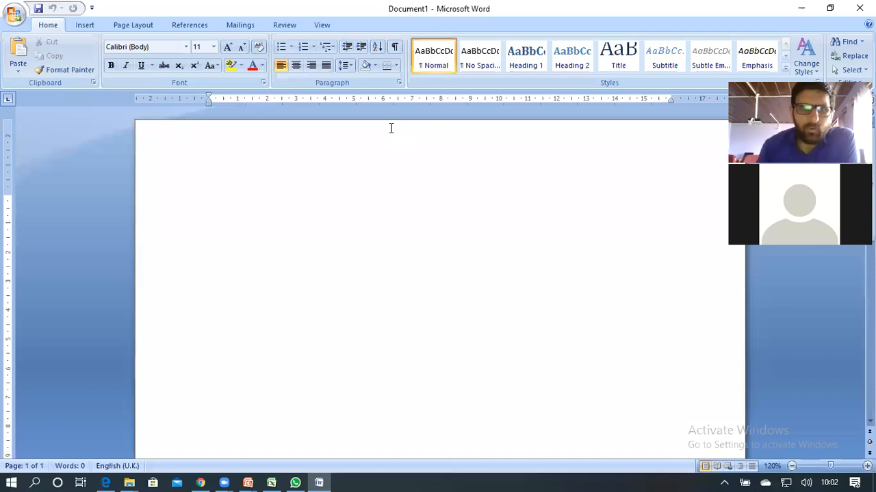
- Insert the built-in Alphabet header with the title GGHSS KANGAN and return to the document body
left_click(84, 26)
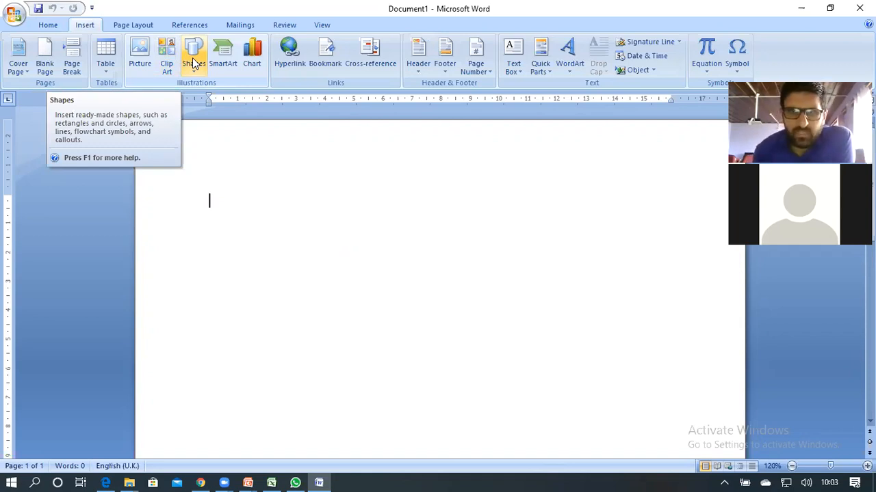
left_click(420, 69)
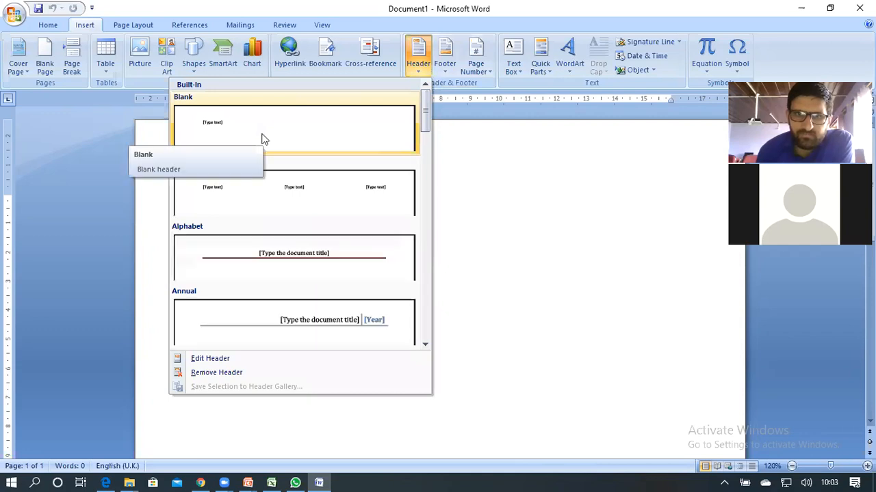
left_click(288, 263)
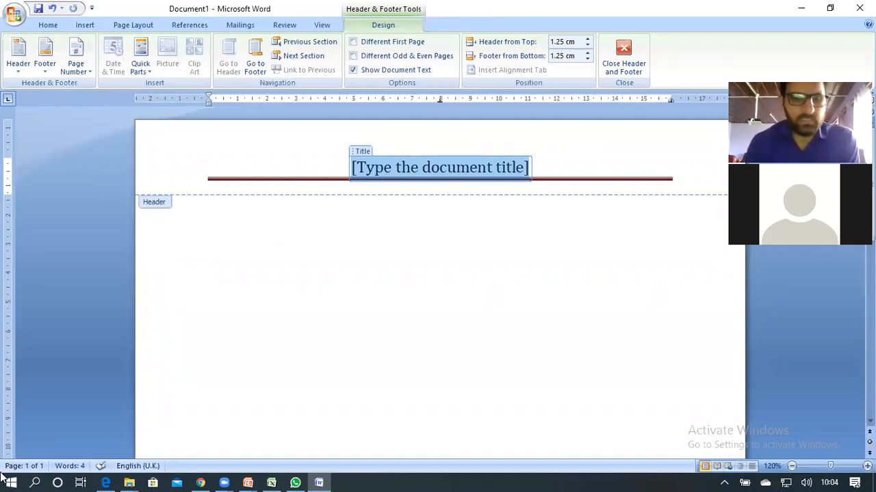
type("GGHSS")
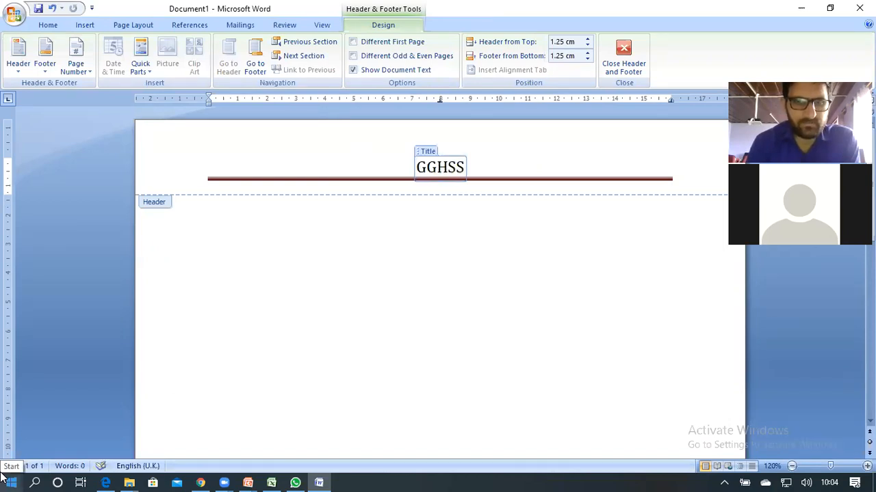
type(" KANGAN")
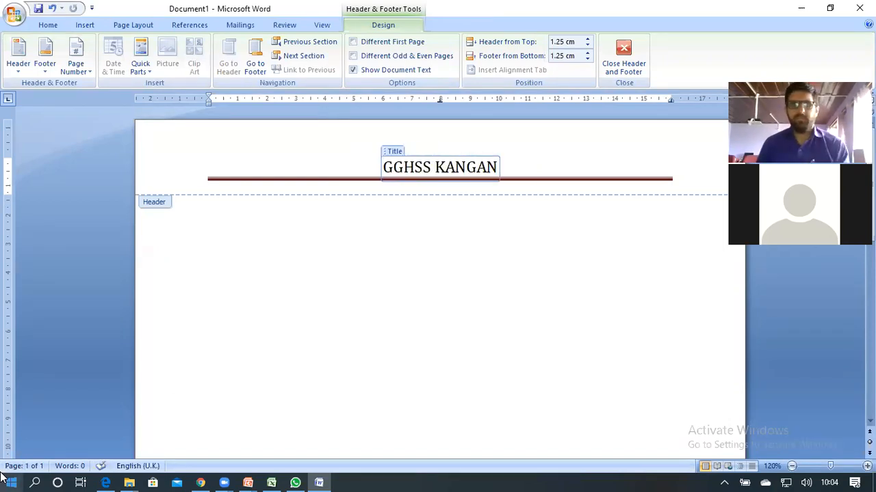
double_click(479, 264)
key("ctrl+z")
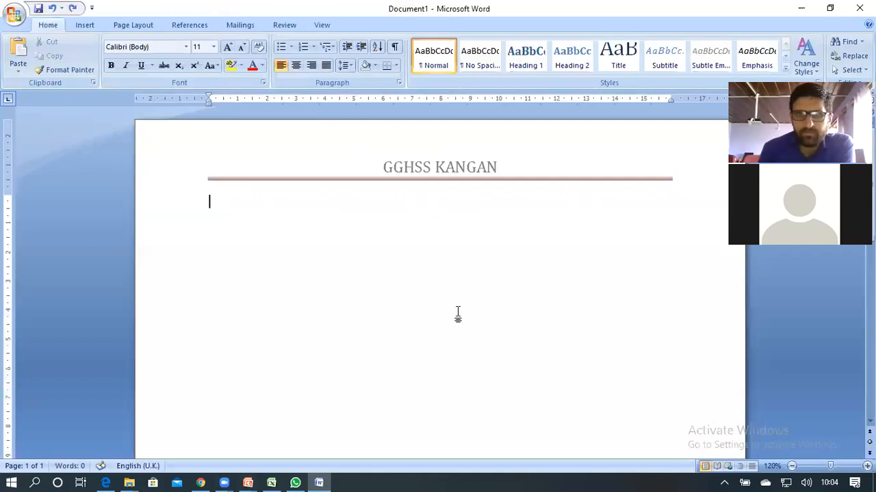
- Extend the document to four pages with blank paragraphs and check that the header repeats on each page
key("Return")
key("Return")
key("Return")
key("Return")
key("Return")
key("Return")
key("Return")
key("Return")
key("Return")
key("Return")
key("Return")
key("Return")
key("Return")
key("Return")
key("Return")
key("Return")
key("Return")
key("Return")
key("Return")
key("Return")
key("Return")
key("Return")
key("Return")
key("Return")
key("Return")
key("Return")
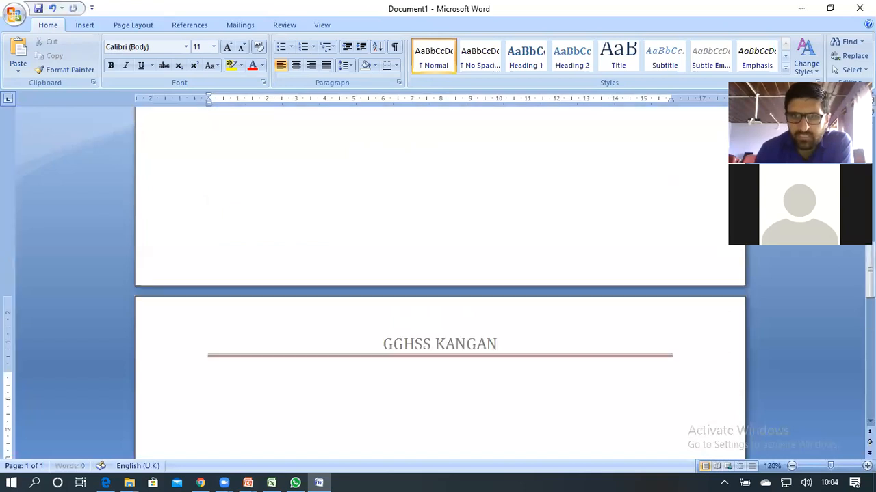
key("Return")
key("Return")
key("Return")
key("Return")
key("Return")
key("Return")
key("Return")
key("Return")
key("Return")
key("Return")
key("Return")
key("Return")
key("Return")
key("Return")
key("Return")
key("Return")
key("Return")
key("Return")
key("Return")
key("Return")
key("Return")
key("Return")
key("Return")
key("Return")
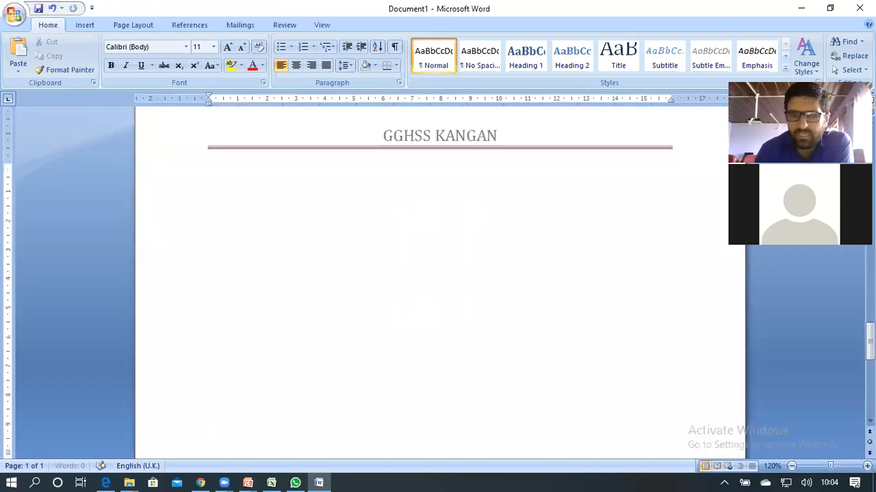
key("Return")
key("Return")
key("Return")
key("Return")
key("Return")
key("Return")
key("Return")
key("Return")
key("Return")
key("Return")
key("Return")
key("Return")
key("Return")
key("Return")
key("Return")
key("Return")
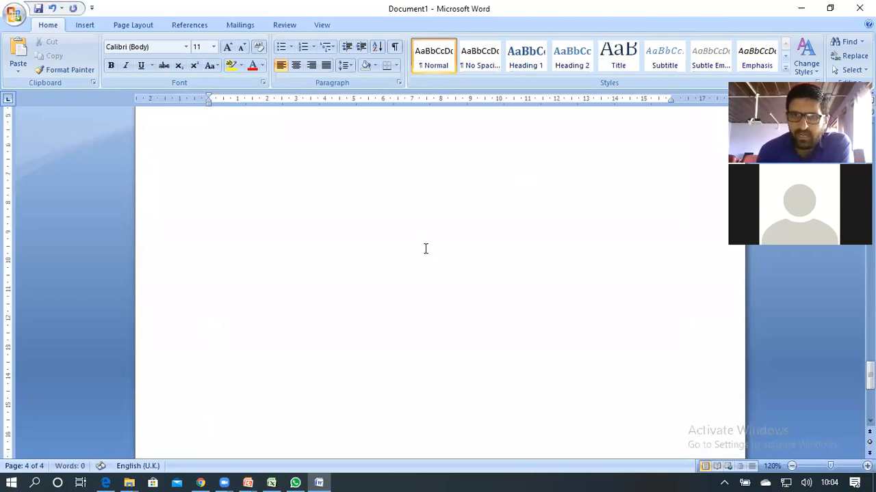
scroll(405, 263, "up", 8)
scroll(399, 265, "up", 3)
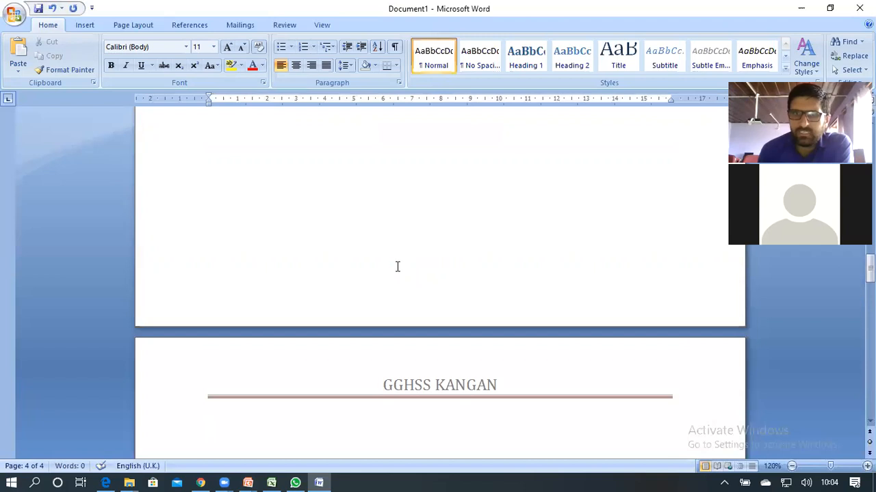
scroll(396, 266, "down", 5)
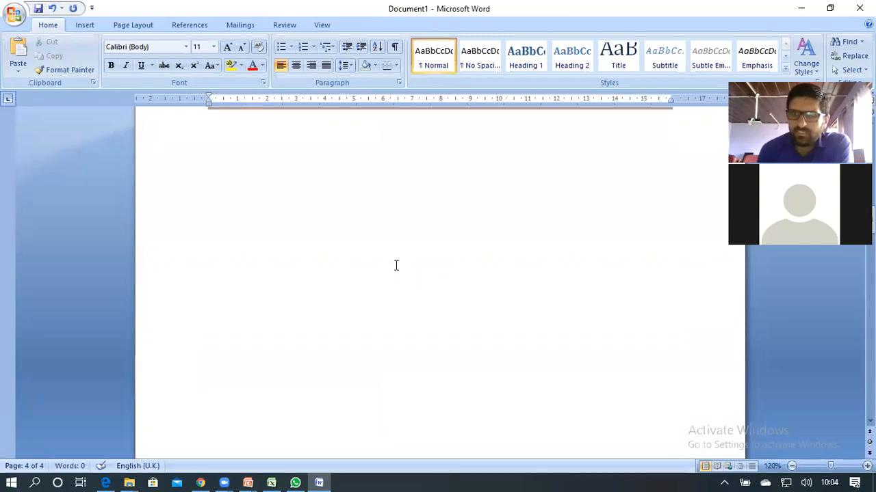
scroll(396, 263, "up", 10)
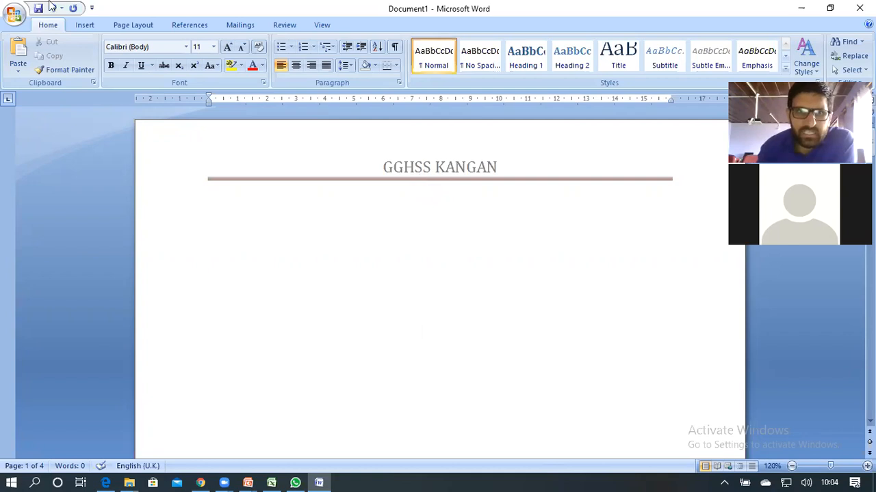
- Replace the header with the built-in Tiles design, set its year to 2020 and return to the document body
left_click(86, 25)
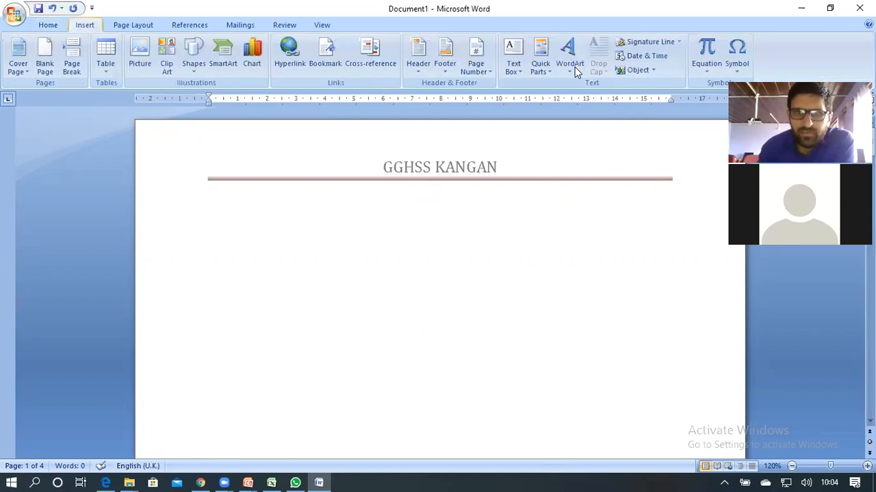
left_click(416, 72)
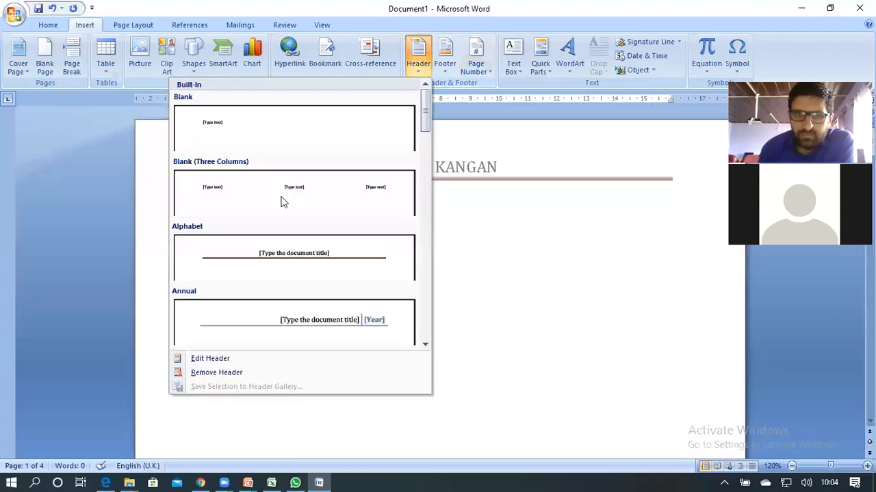
scroll(293, 309, "down", 5)
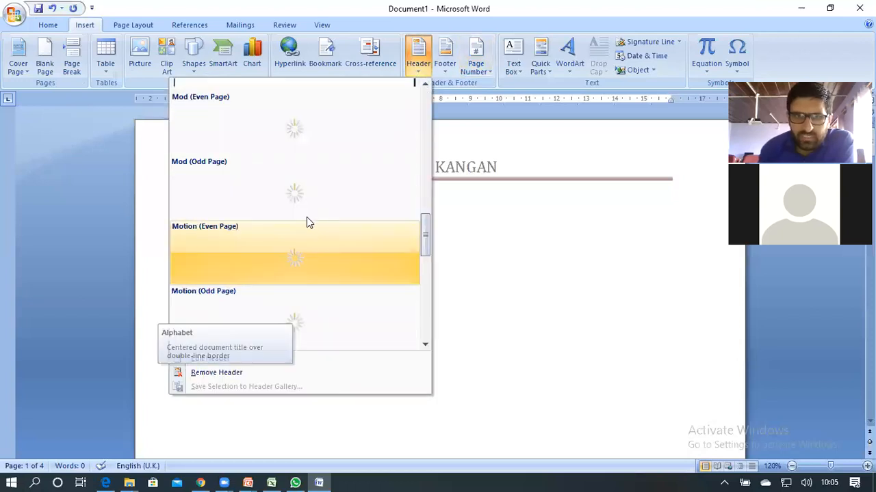
scroll(297, 256, "up", 5)
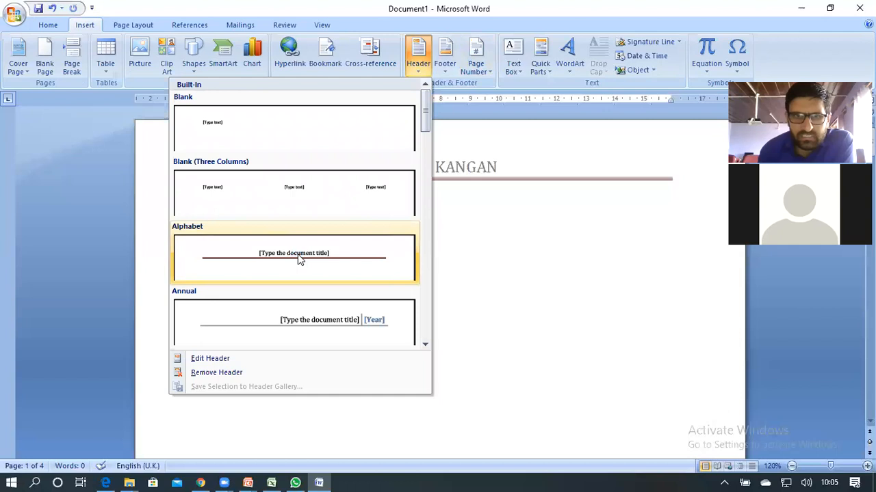
scroll(299, 259, "down", 10)
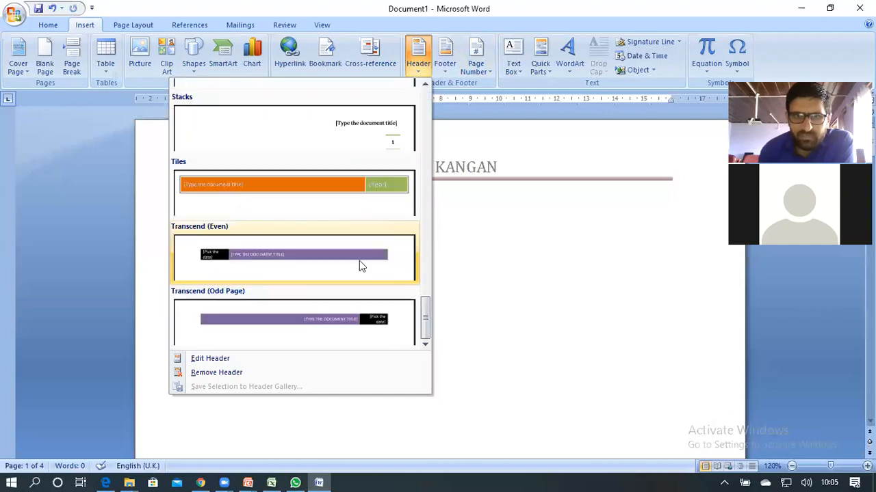
left_click(244, 196)
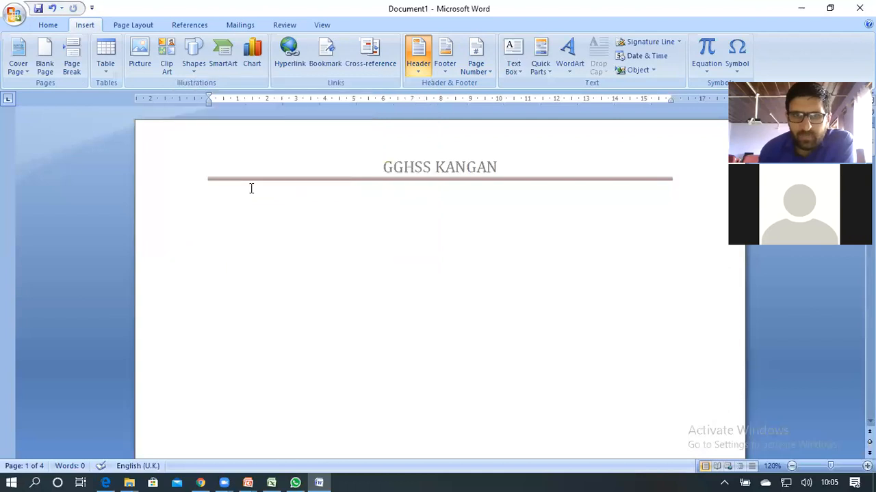
left_click(306, 167)
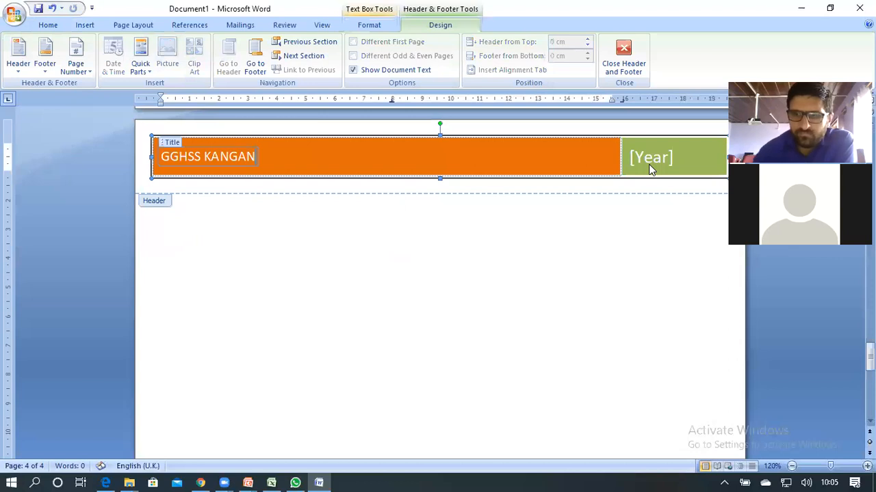
left_click(649, 169)
type("2020")
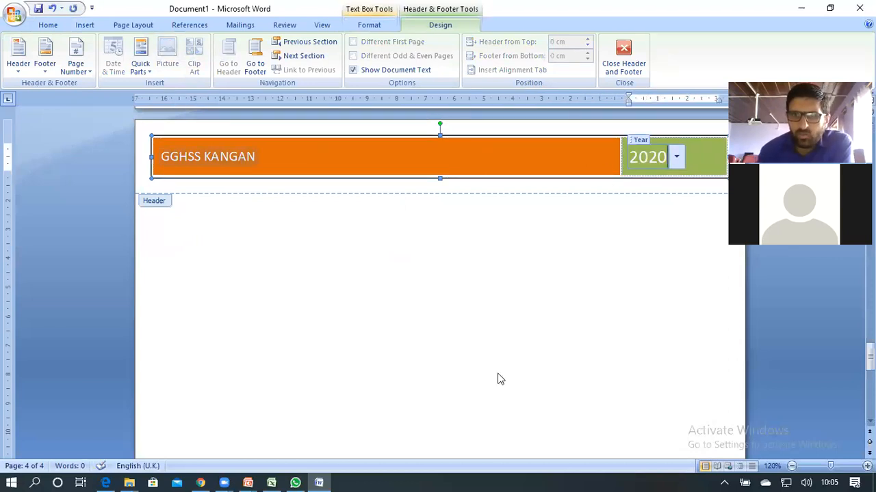
double_click(483, 332)
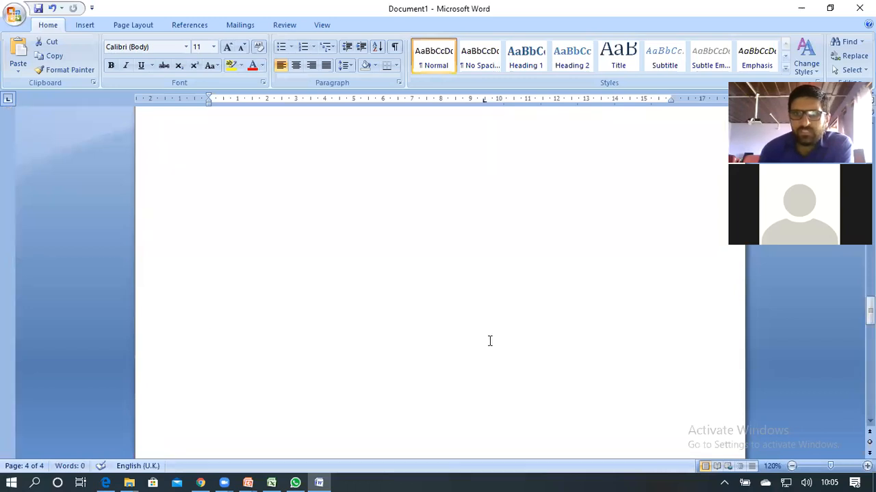
- Review the Tiles header across the pages and browse the other built-in header designs
scroll(490, 341, "up", 5)
scroll(490, 341, "down", 4)
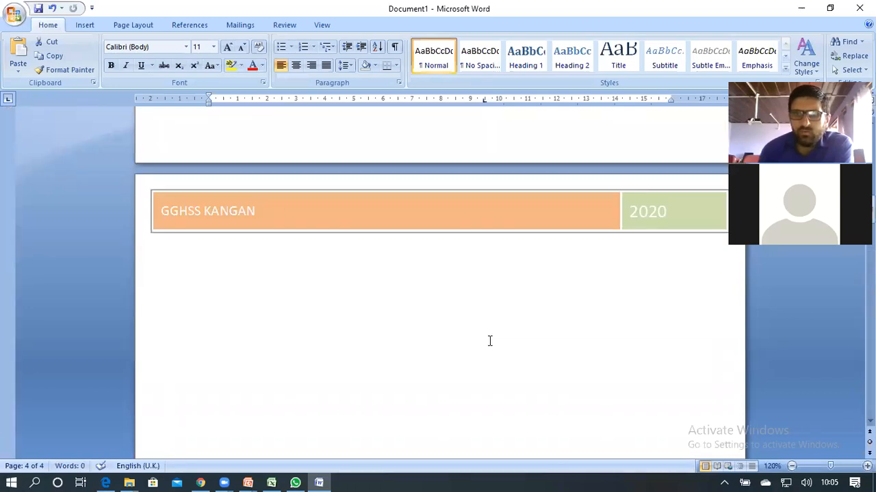
scroll(490, 341, "down", 3)
scroll(491, 339, "up", 1)
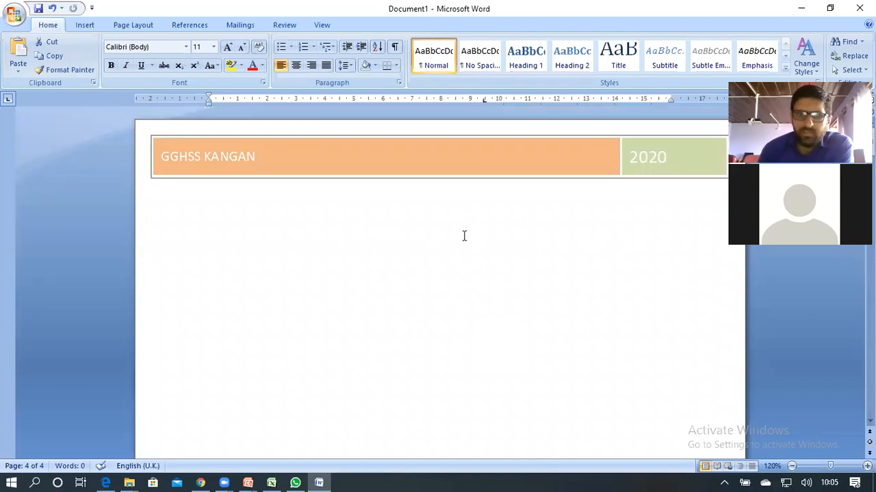
left_click(342, 239)
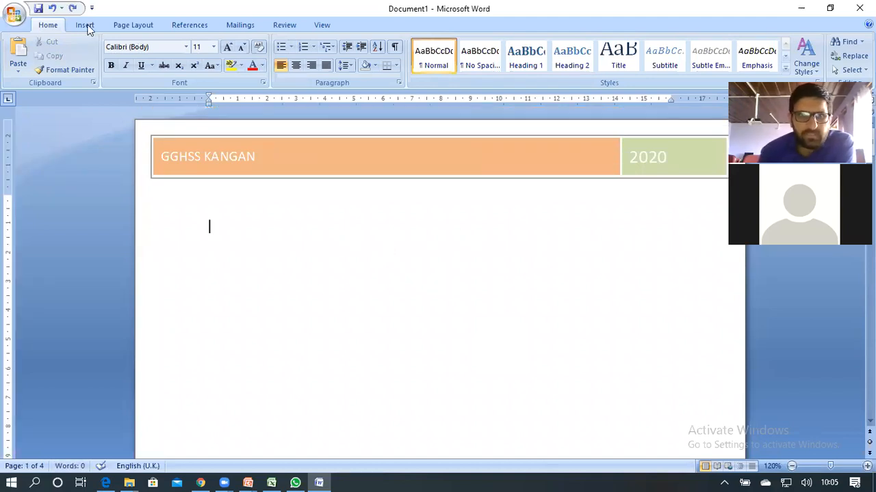
scroll(414, 69, "down", 1)
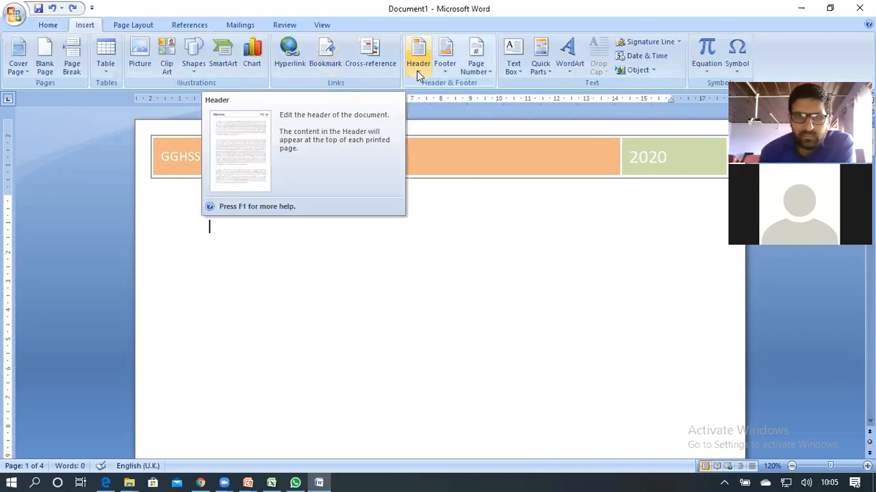
left_click(416, 71)
scroll(303, 339, "down", 1)
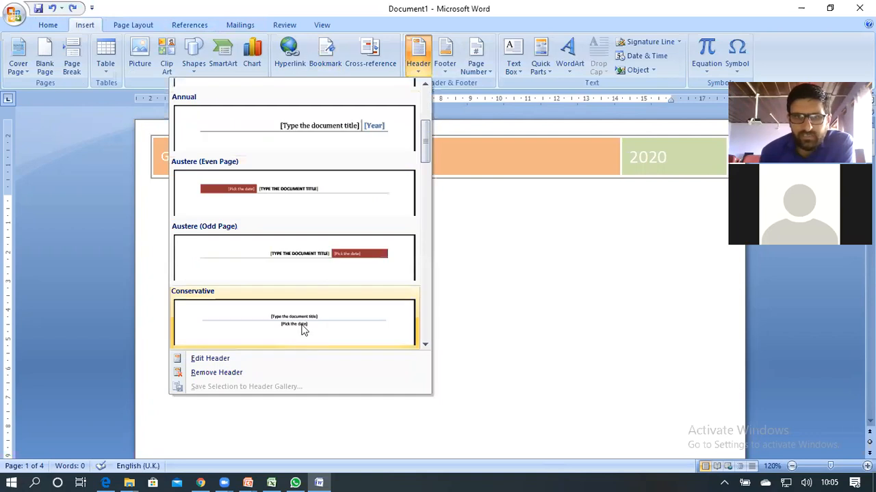
scroll(208, 352, "down", 4)
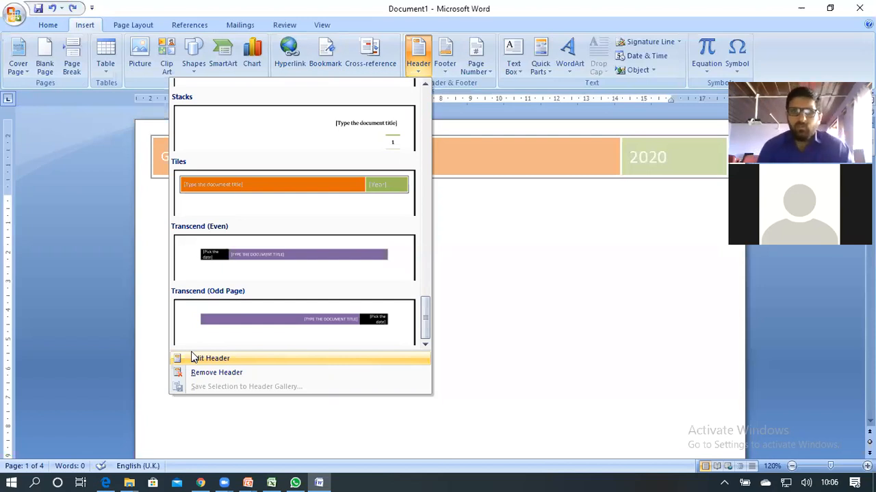
- Insert the built-in Blank (Three Columns) footer in the document
left_click(448, 69)
left_click(449, 69)
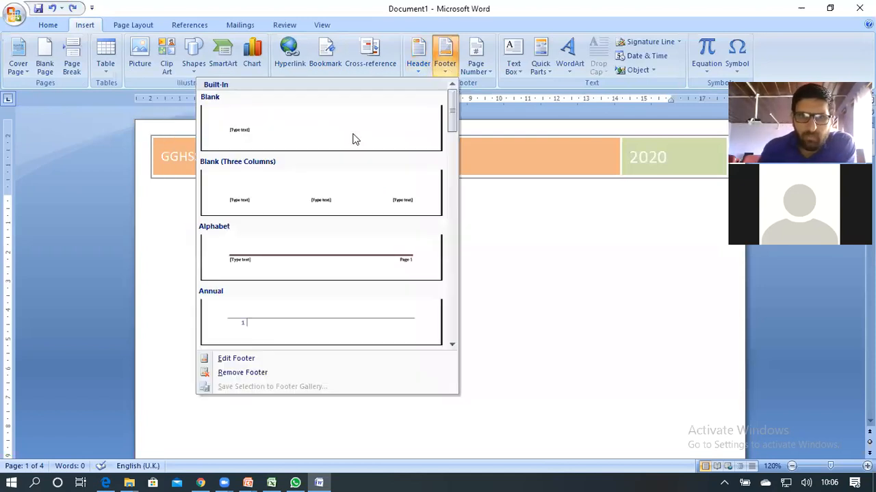
left_click(312, 206)
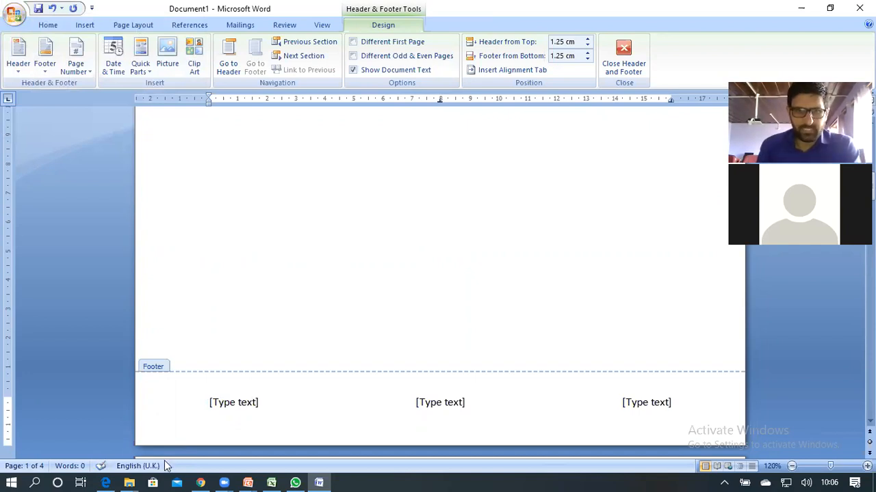
- Fill the three footer placeholders with IP, 11TH and MED, and return to the document body
left_click(244, 409)
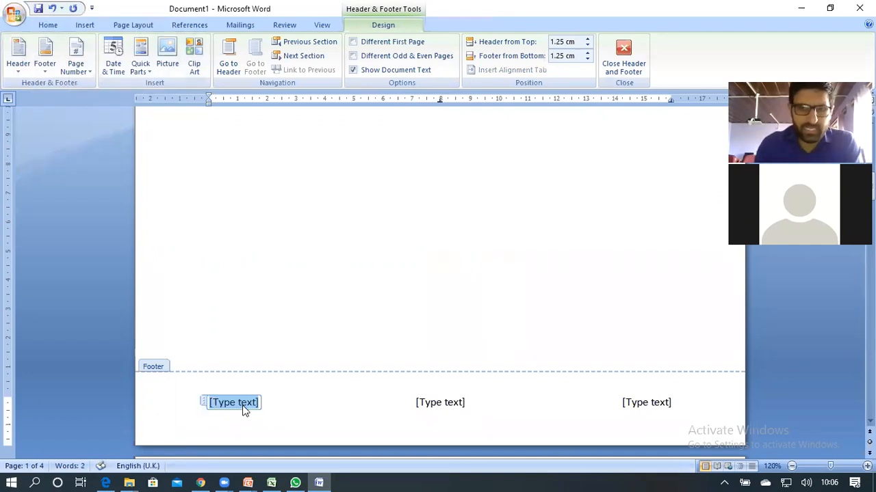
type("ip")
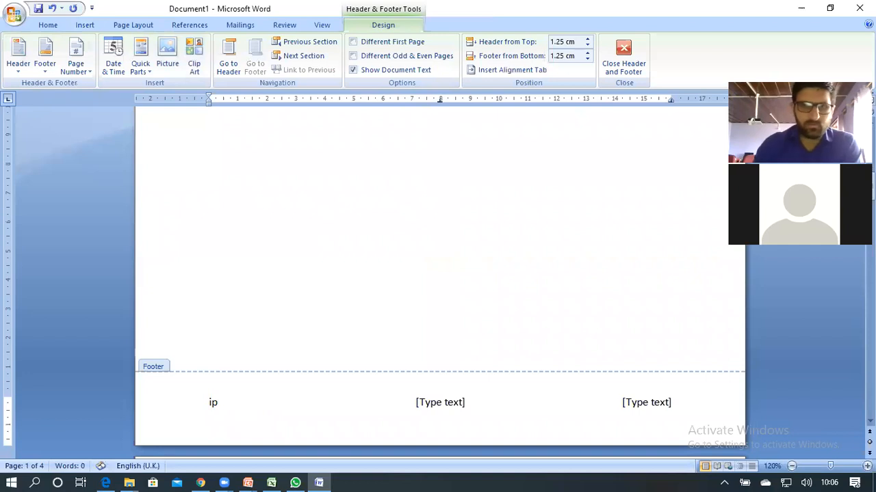
key("BackSpace")
key("BackSpace")
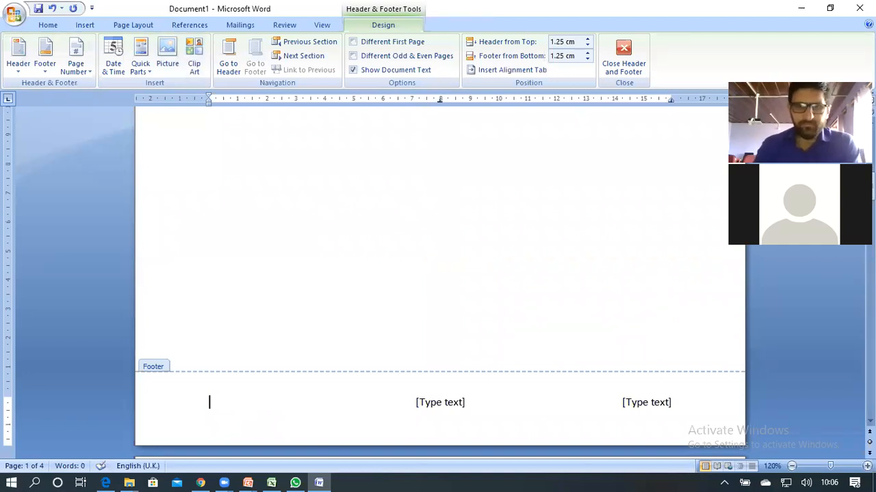
type("IP")
left_click(435, 407)
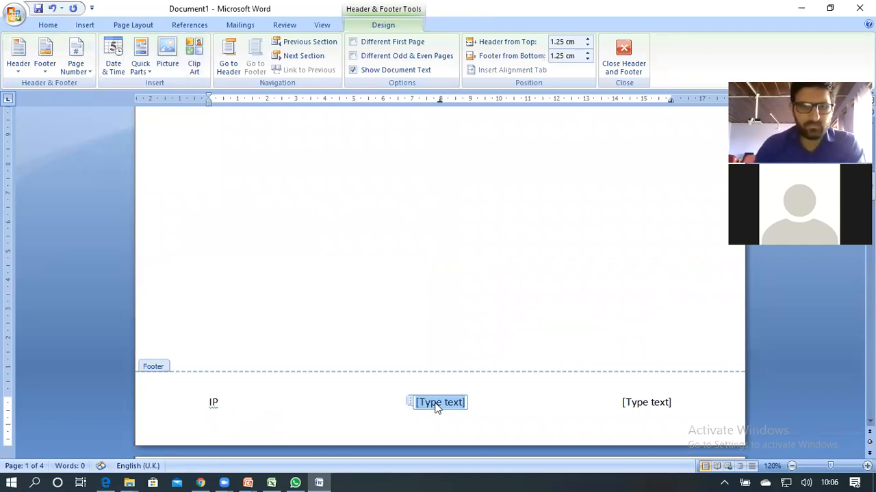
type("11TH")
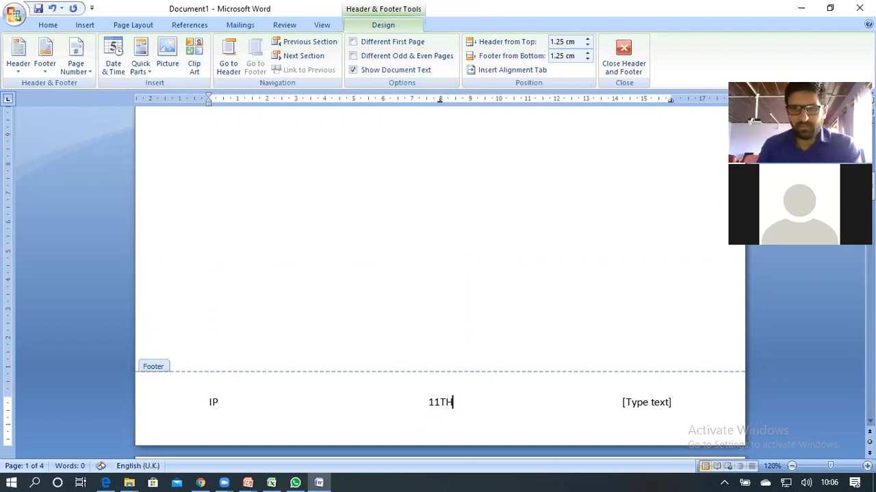
left_click(643, 404)
left_click(644, 403)
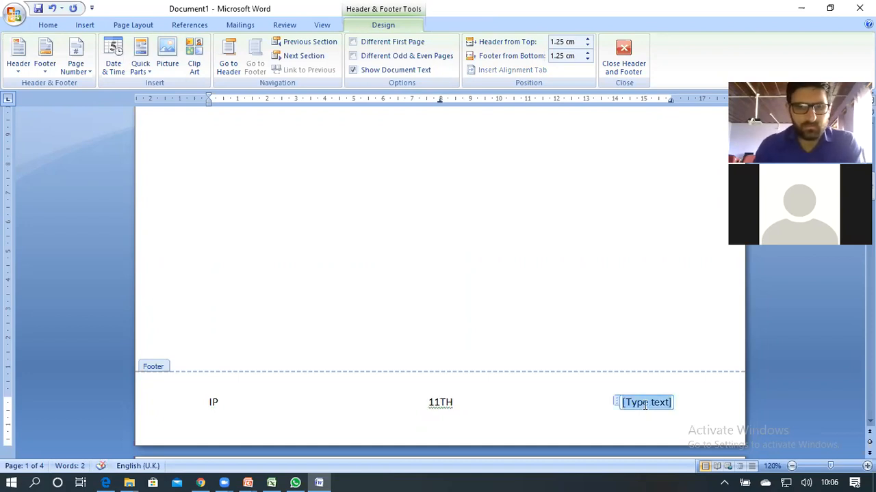
type("MED")
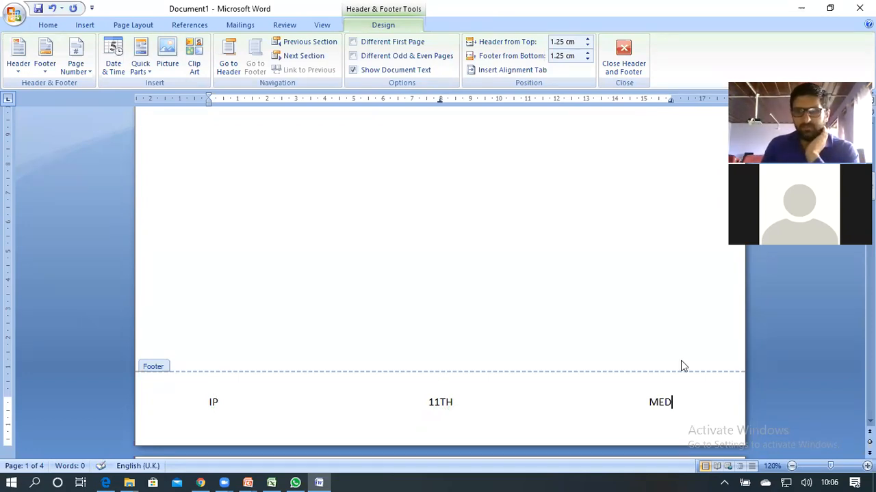
double_click(463, 257)
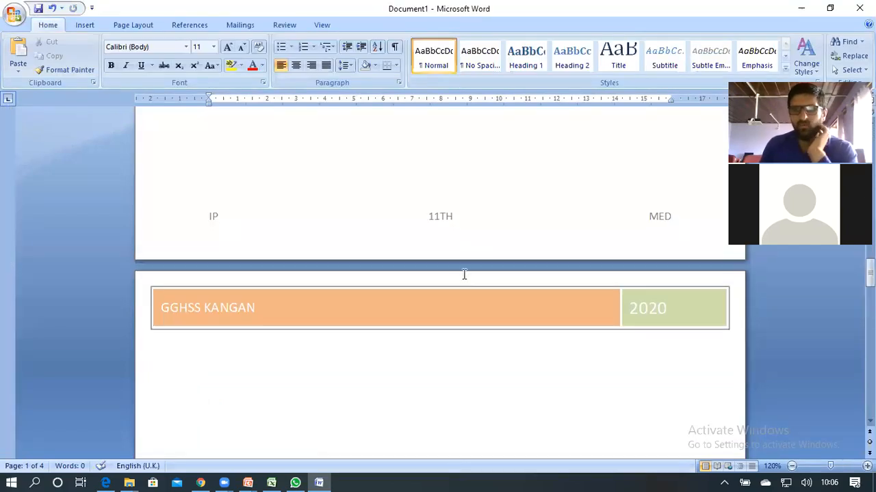
- Examine how the header and the three-column footer repeat across the document's pages
scroll(459, 267, "down", 10)
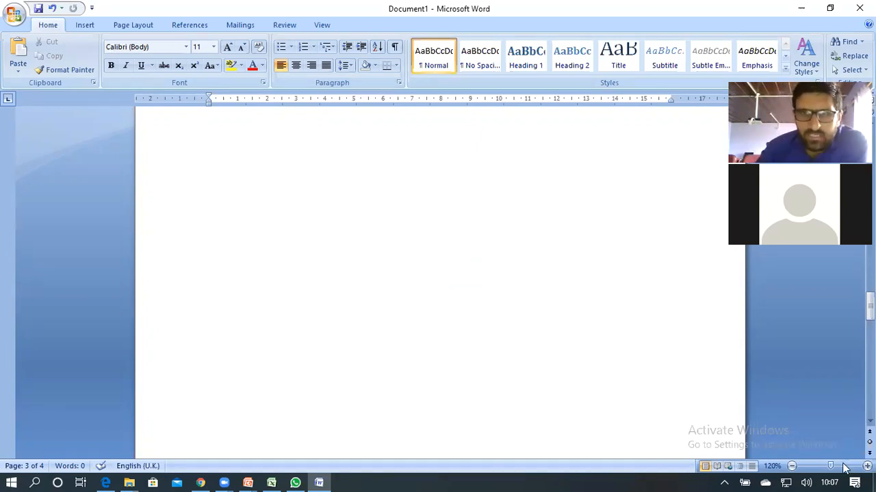
scroll(297, 162, "up", 5)
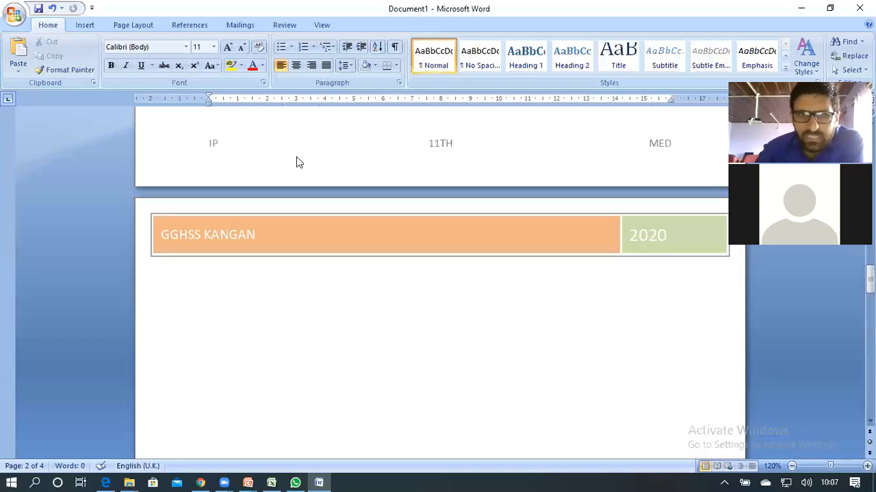
scroll(236, 183, "up", 1)
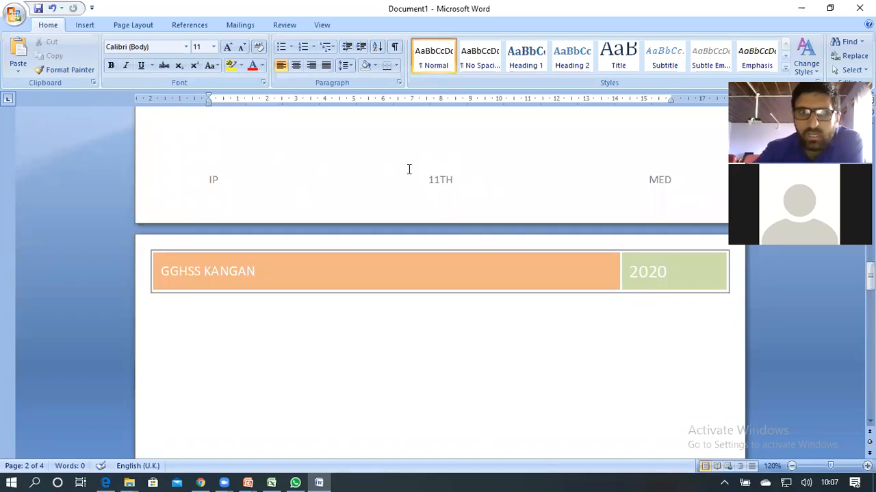
scroll(407, 171, "up", 1)
scroll(406, 171, "down", 2)
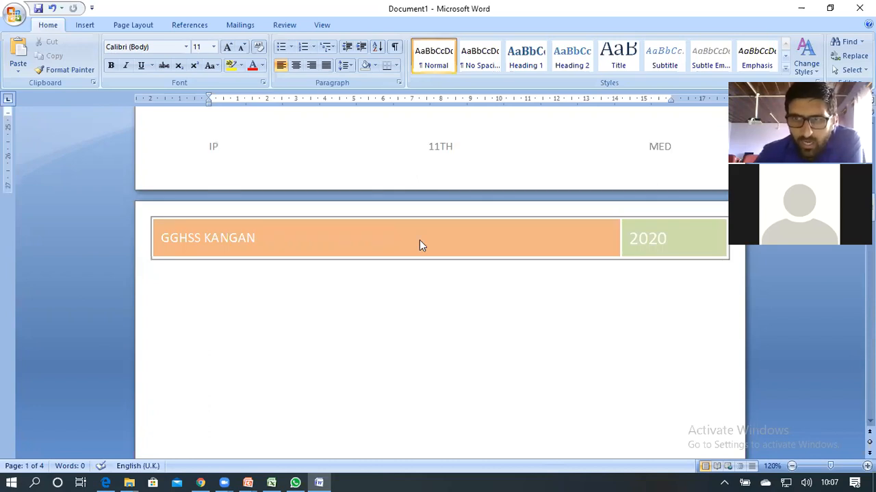
scroll(420, 241, "up", 4)
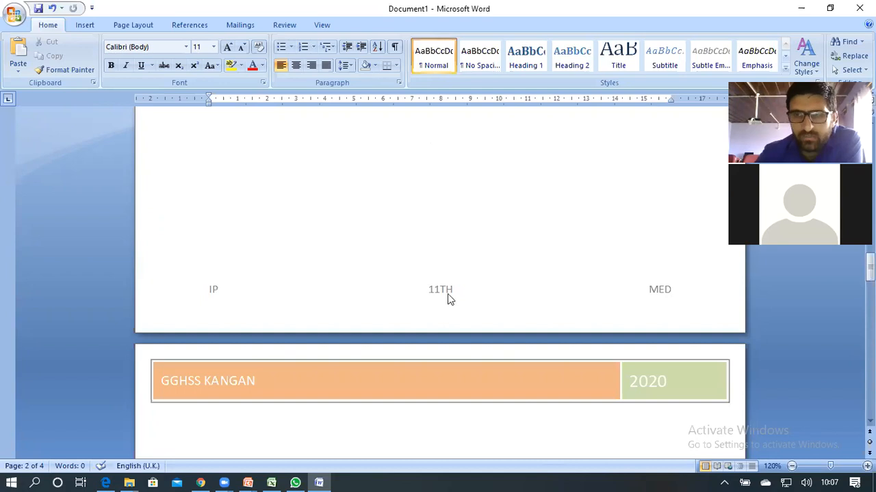
scroll(451, 290, "down", 1)
scroll(452, 290, "up", 6)
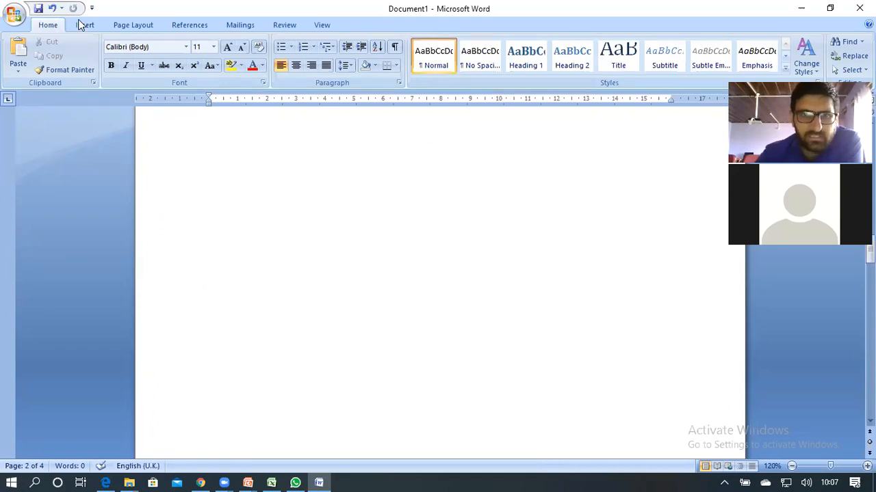
- Insert the Circle page number at the top of the pages and return to the document body
left_click(85, 25)
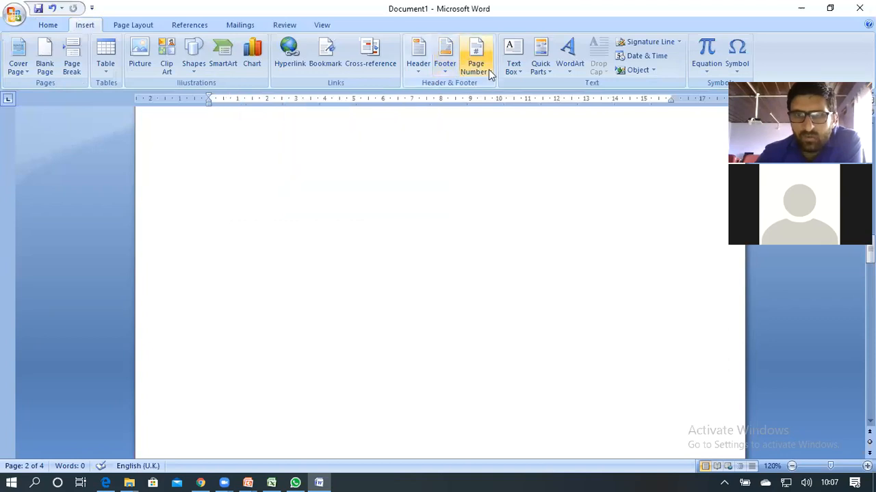
left_click(489, 73)
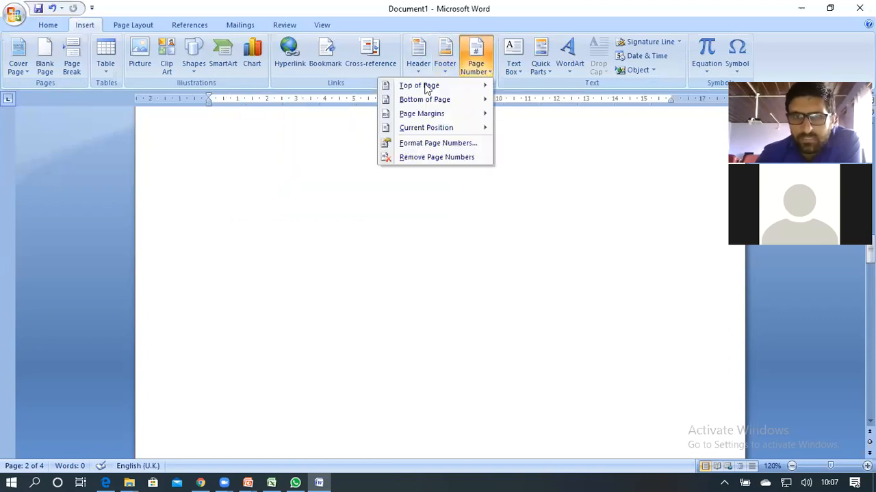
mouse_move(421, 89)
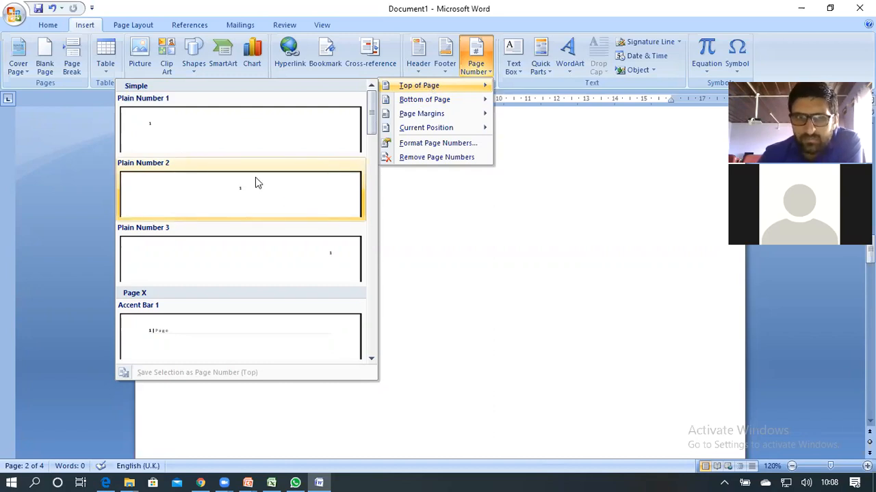
scroll(242, 305, "down", 5)
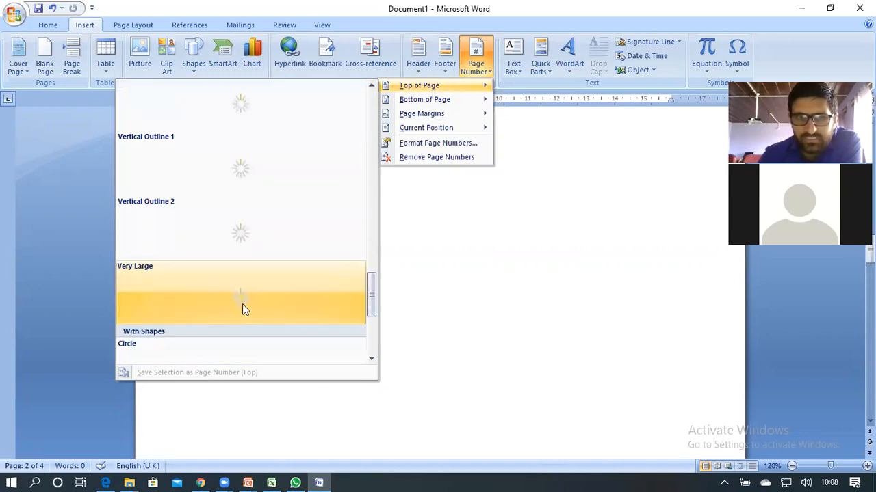
scroll(242, 304, "up", 5)
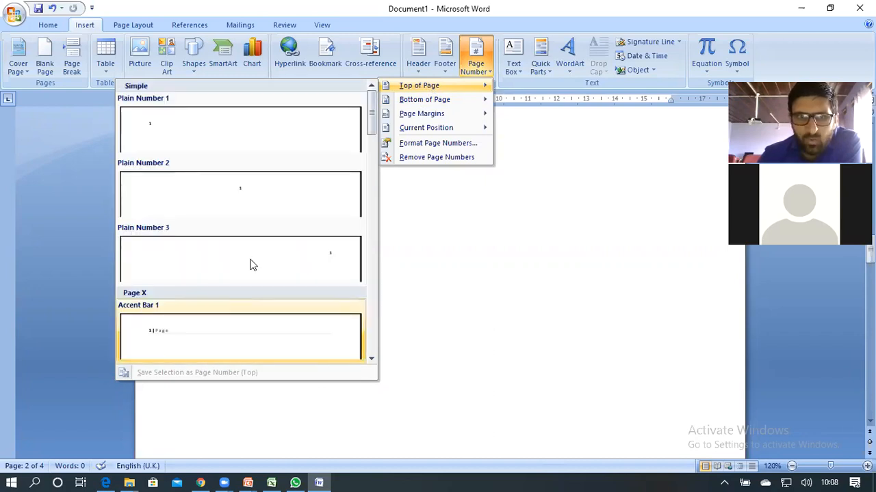
scroll(250, 264, "down", 10)
scroll(239, 290, "up", 4)
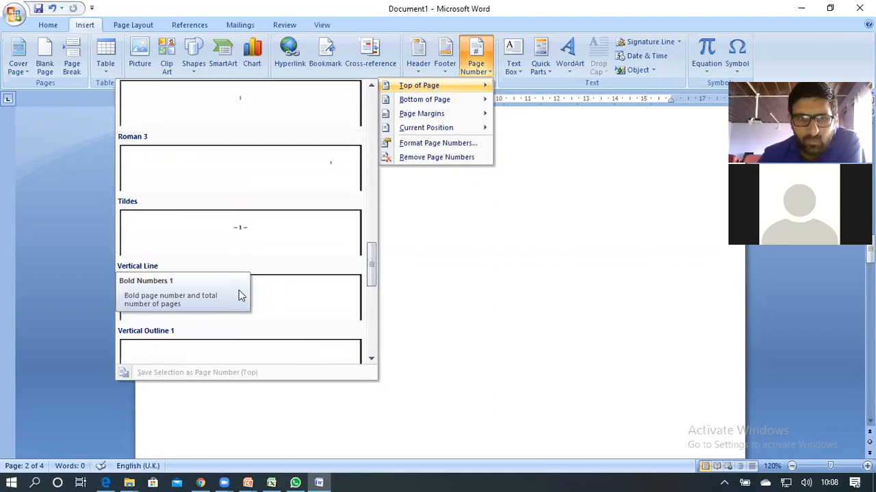
scroll(238, 290, "down", 4)
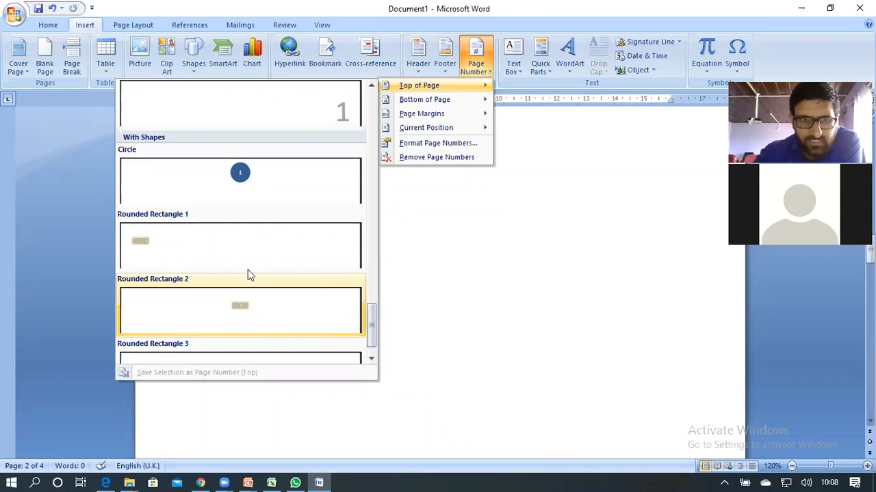
left_click(247, 175)
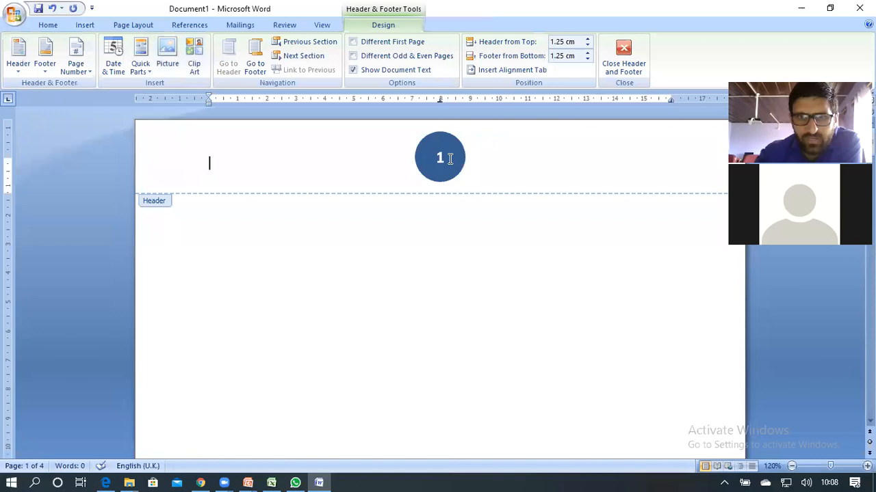
double_click(476, 287)
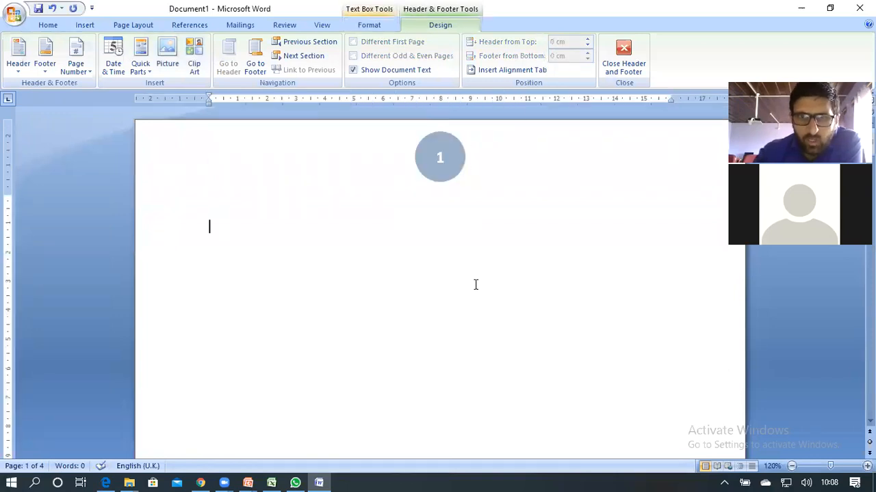
- Check the circled page numbers in the header on each page through to the end of the document
scroll(477, 301, "down", 10)
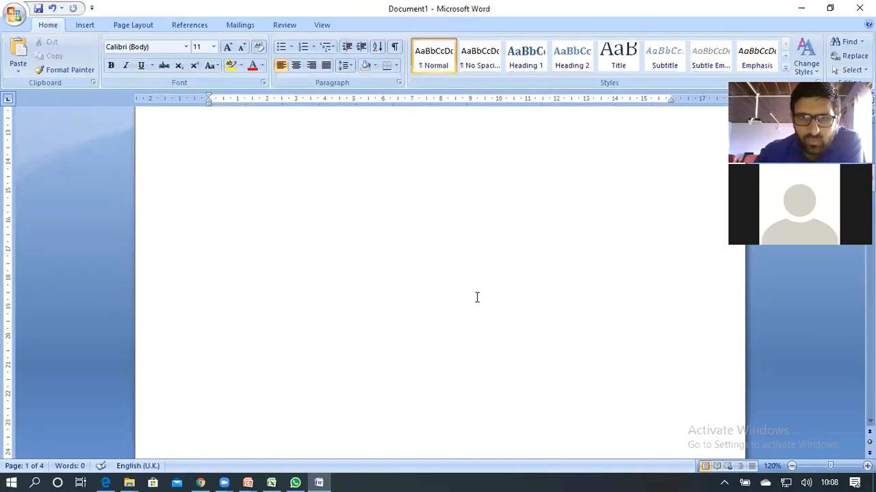
scroll(485, 289, "down", 3)
scroll(485, 288, "down", 10)
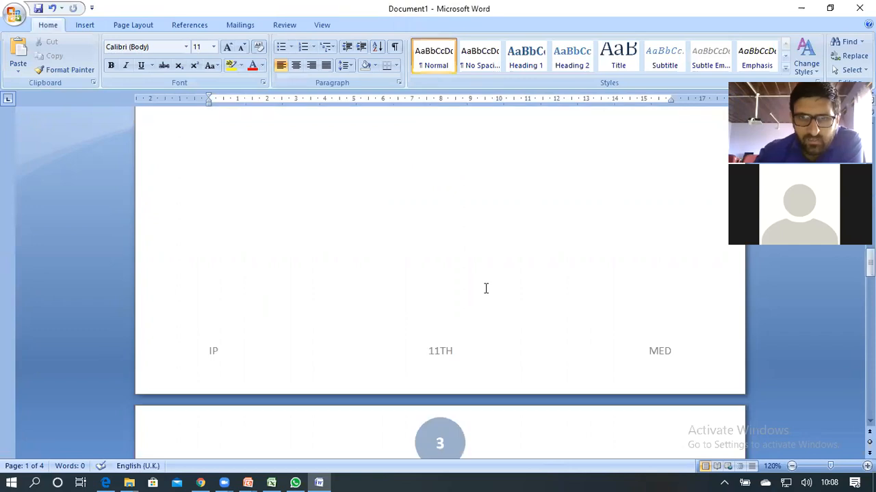
scroll(486, 288, "down", 10)
scroll(486, 289, "down", 10)
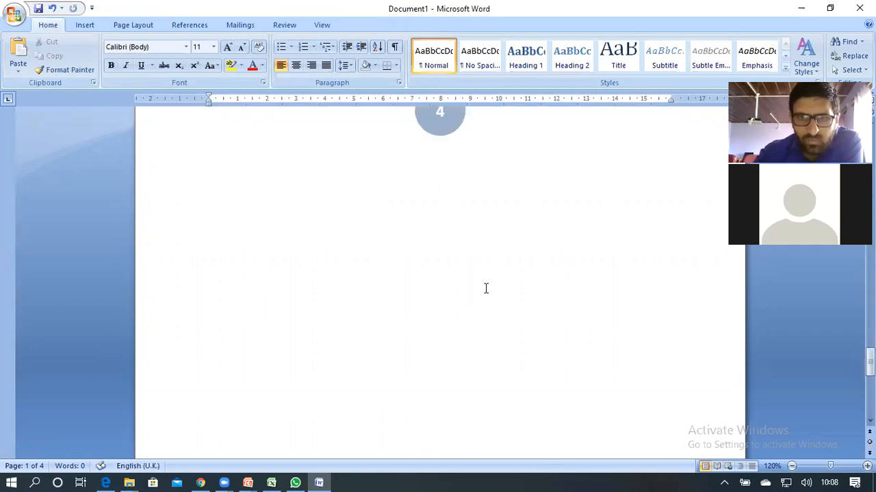
scroll(485, 290, "down", 5)
scroll(484, 292, "up", 2)
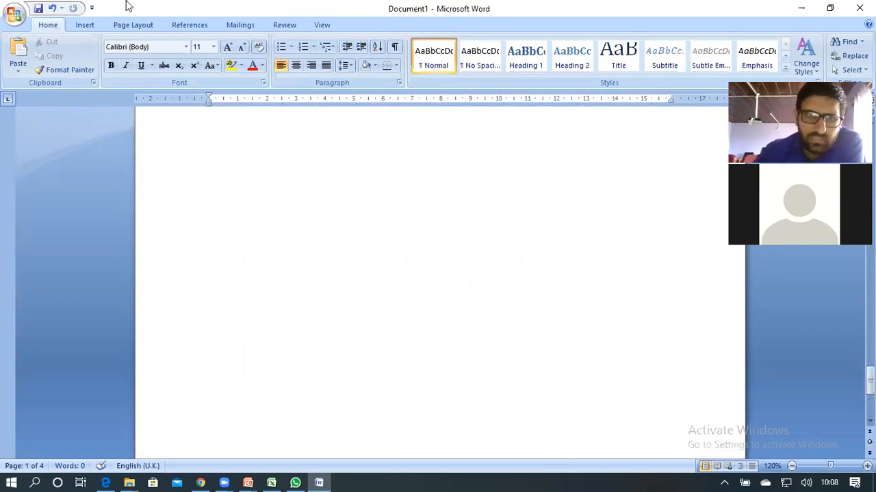
- Insert the Mosaic 2 page number at the bottom of the pages
left_click(84, 25)
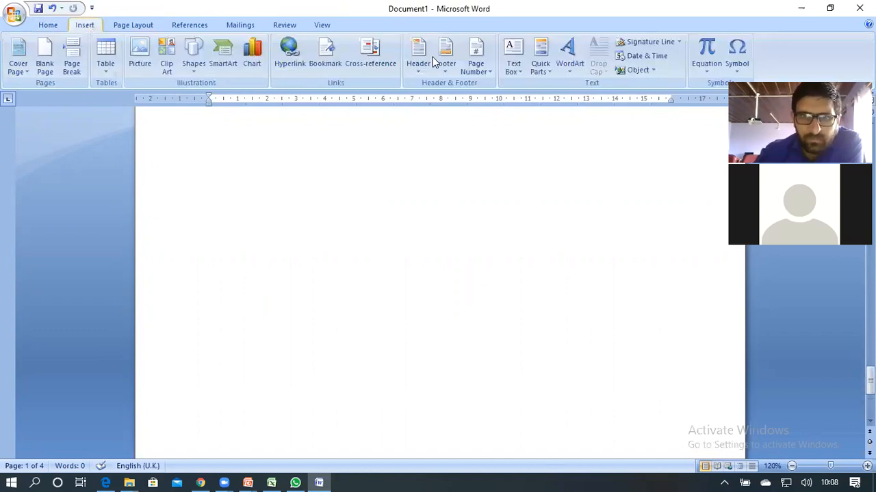
left_click(486, 73)
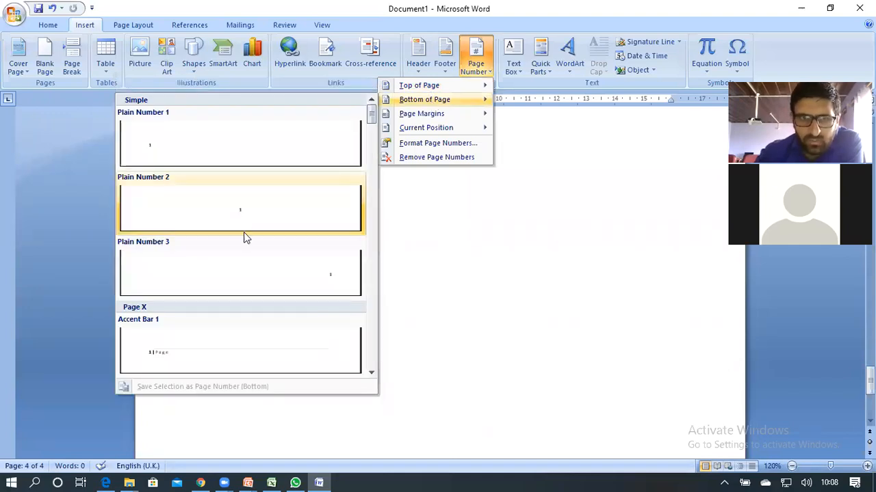
scroll(243, 233, "down", 3)
scroll(244, 233, "down", 5)
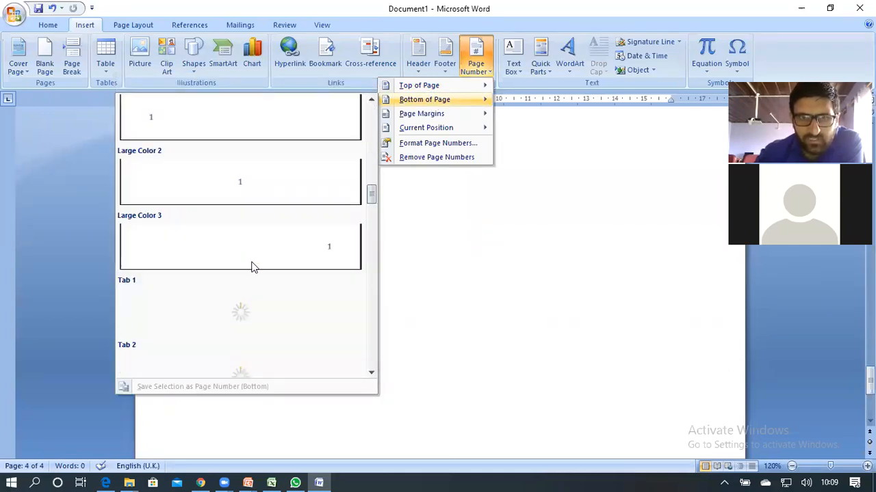
scroll(243, 289, "down", 5)
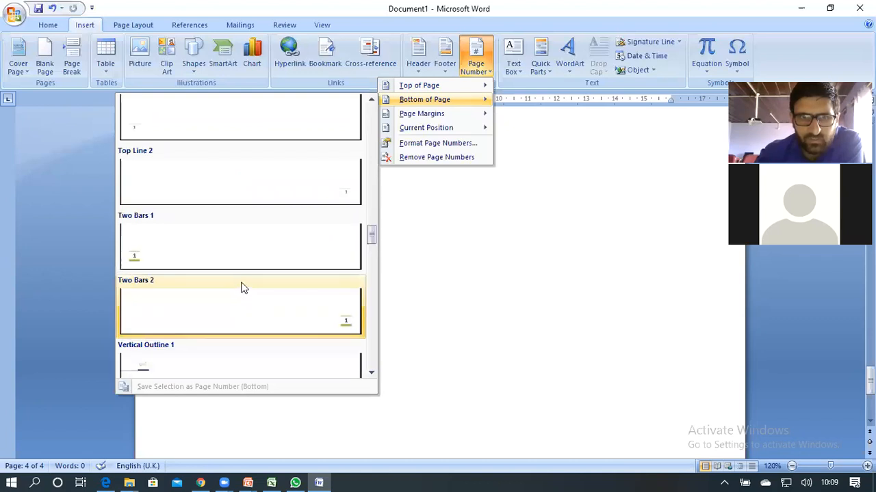
scroll(244, 287, "down", 3)
scroll(245, 286, "down", 5)
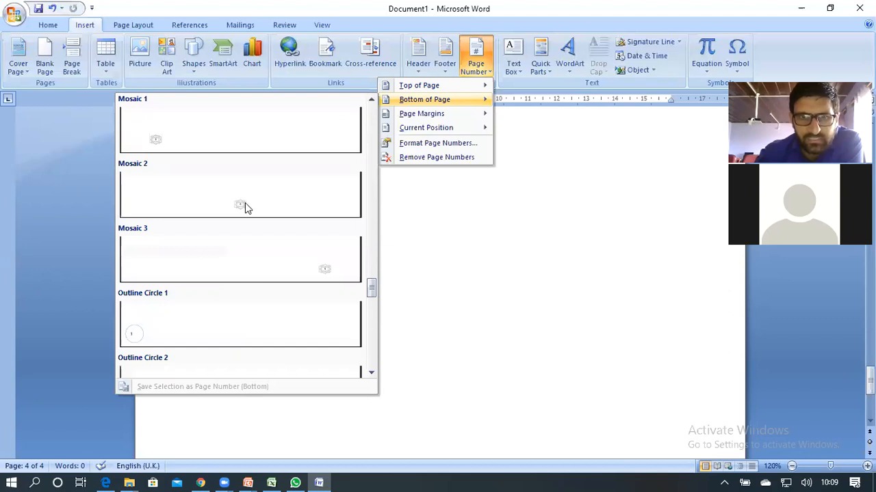
left_click(245, 203)
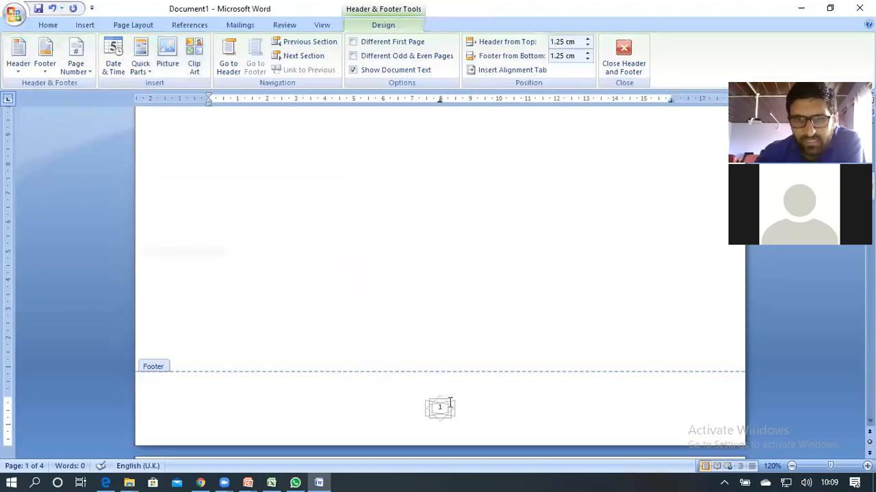
- Check that the circled header numbers and Mosaic 2 footer numbers run through the document's pages
left_click(453, 389)
scroll(457, 398, "down", 3)
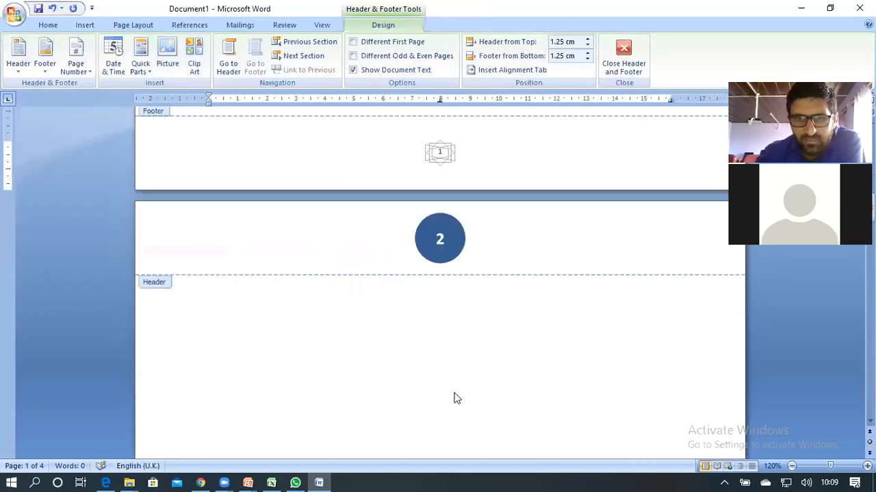
scroll(456, 393, "down", 10)
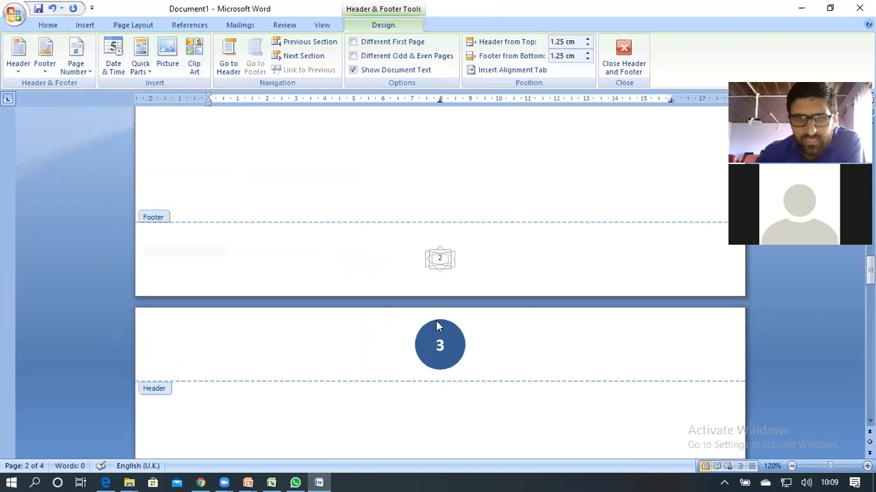
scroll(451, 314, "down", 10)
scroll(449, 309, "down", 1)
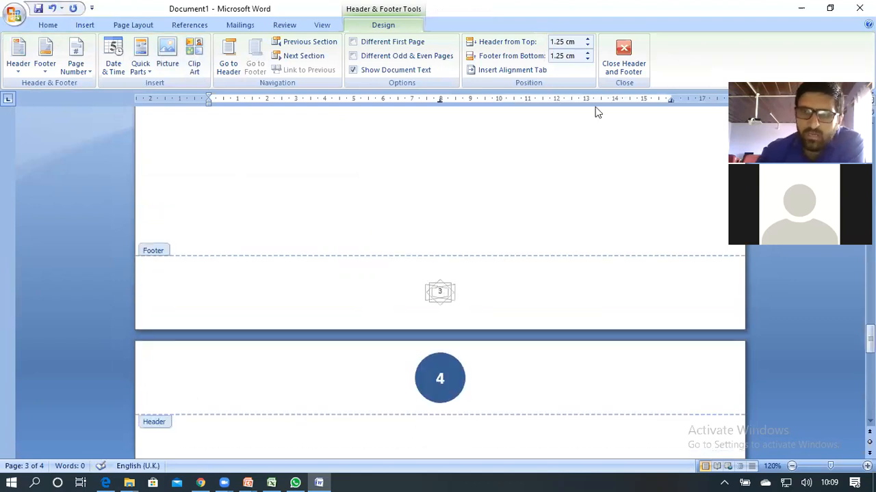
scroll(468, 174, "up", 1)
scroll(461, 198, "up", 5)
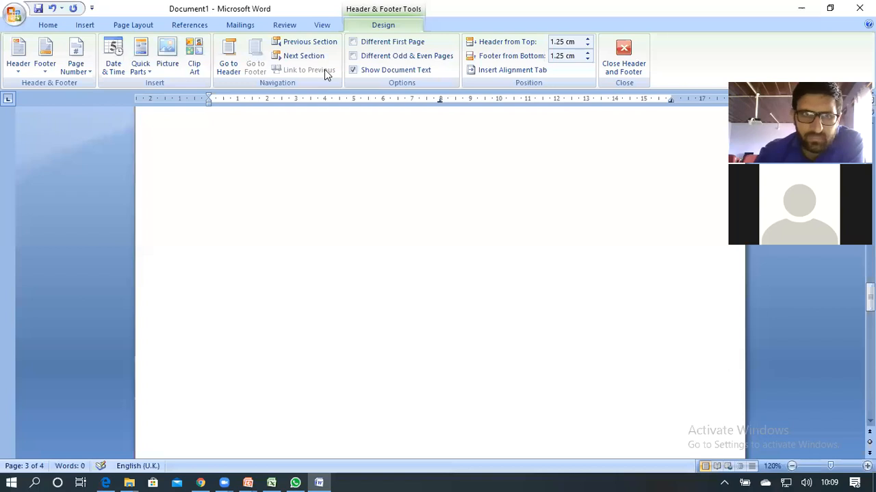
- Create a new blank document
left_click(50, 26)
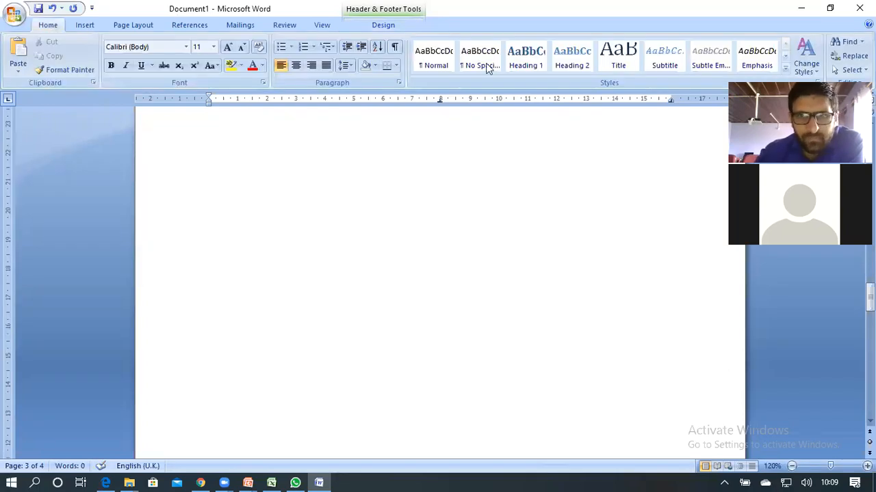
scroll(485, 70, "down", 1)
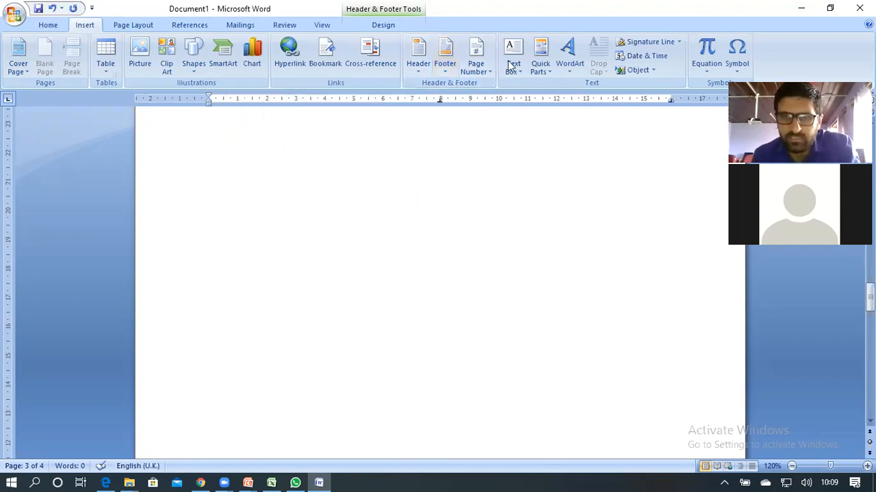
left_click(15, 17)
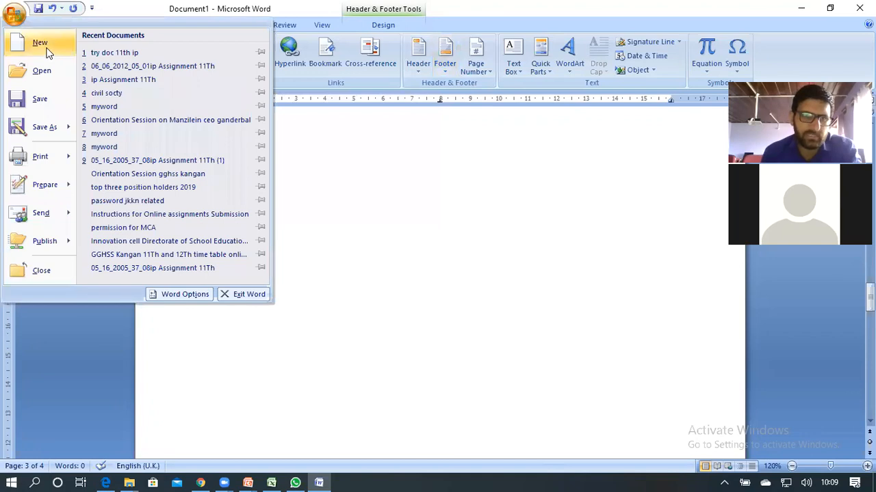
left_click(20, 16)
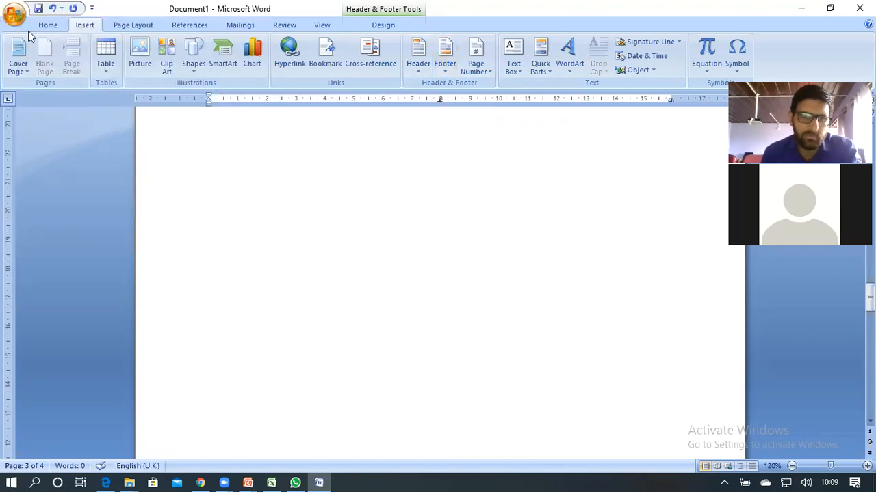
double_click(197, 160)
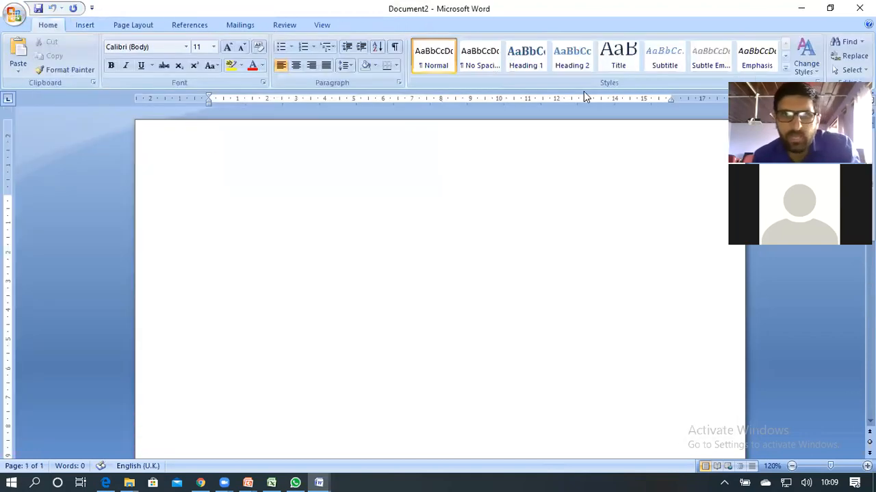
- Insert the built-in Alphabet Quote text box on the blank page and bring the whole box into view
left_click(85, 26)
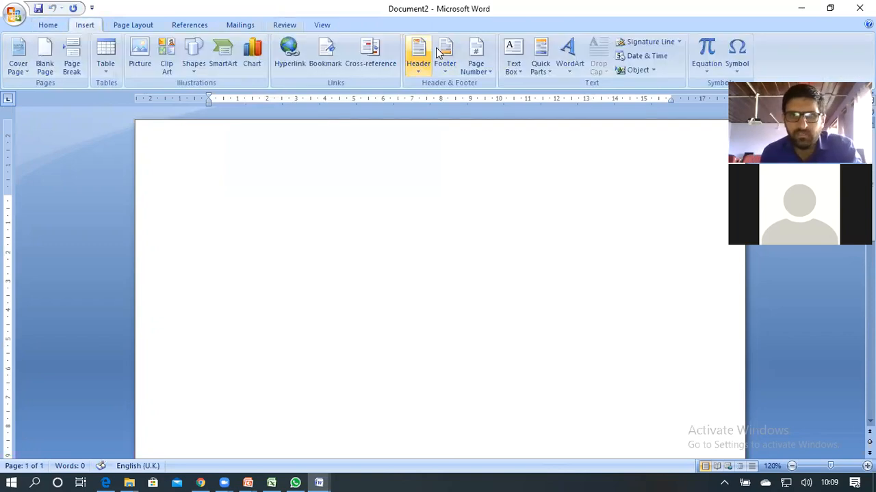
left_click(513, 55)
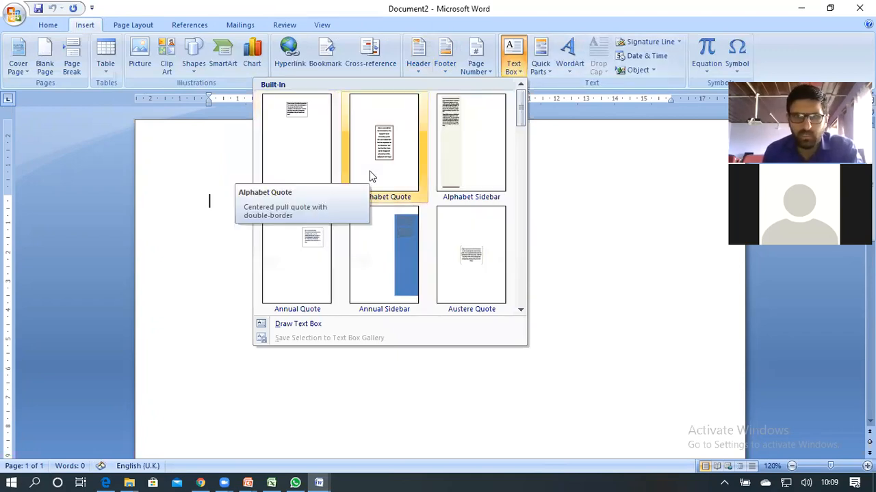
left_click(385, 143)
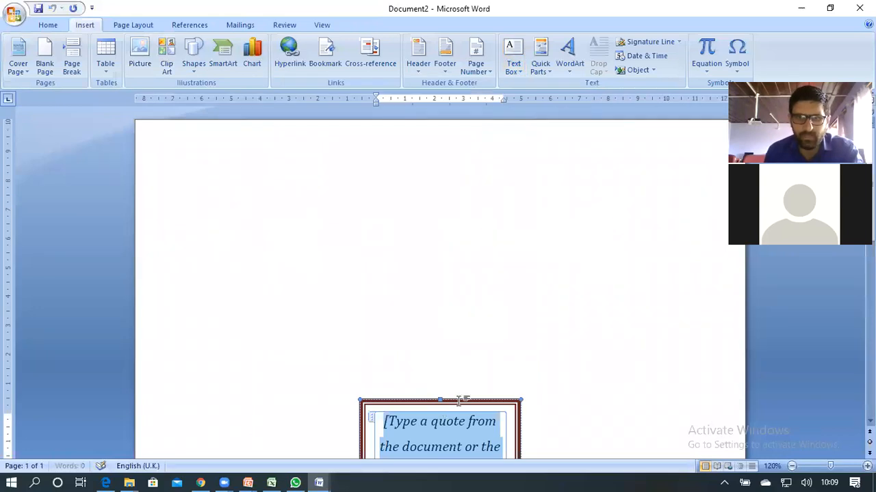
scroll(418, 208, "down", 3)
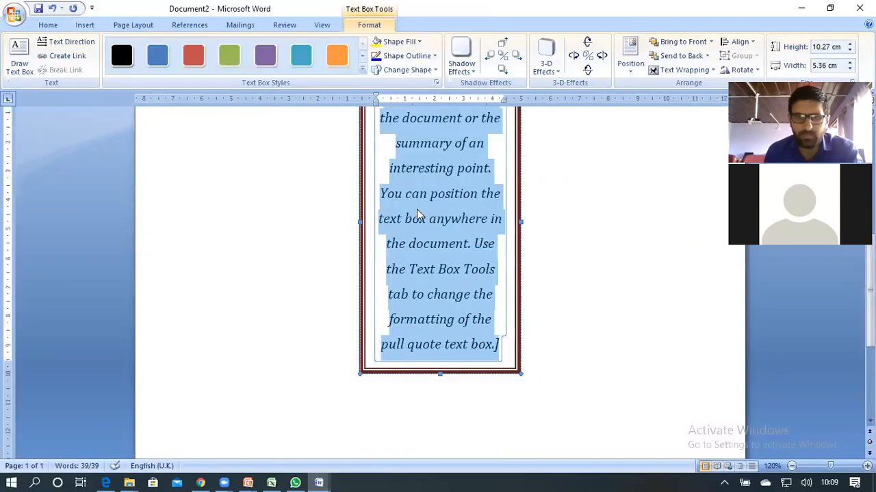
scroll(418, 216, "up", 2)
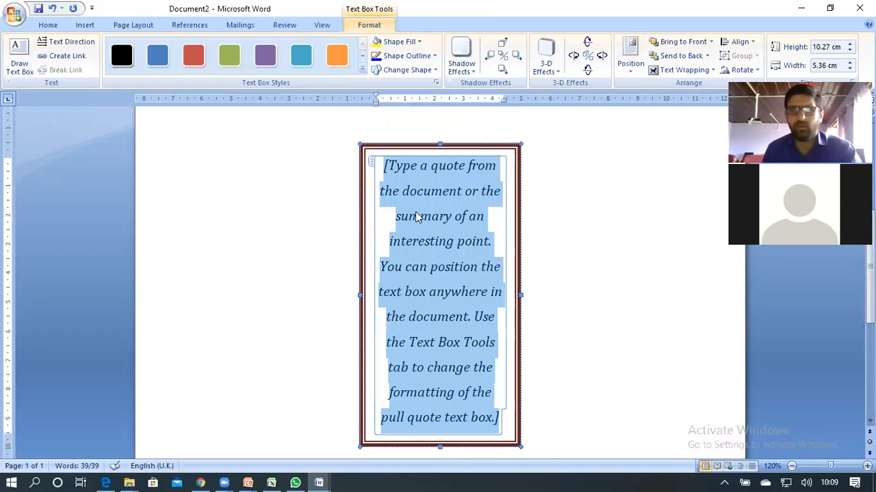
scroll(416, 212, "down", 1)
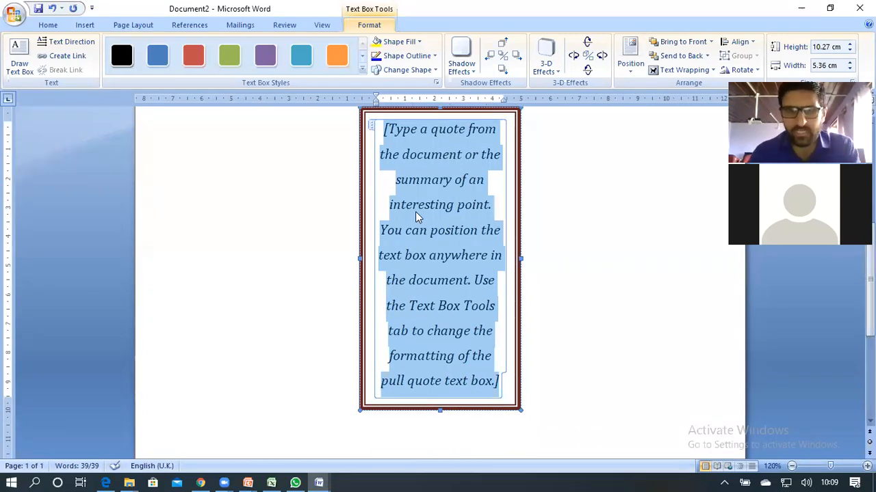
- Replace the quote placeholder with the sample text "THE NB HKSADHKHK JHDS AKHAKSDHKHAKJSDhkakjgajhskhasdk"
type("THE")
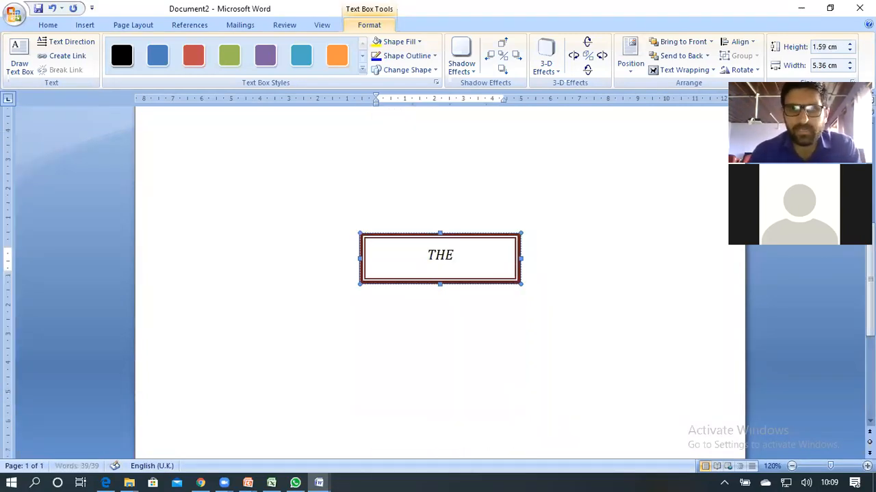
type(" NB HKSADHKHK J")
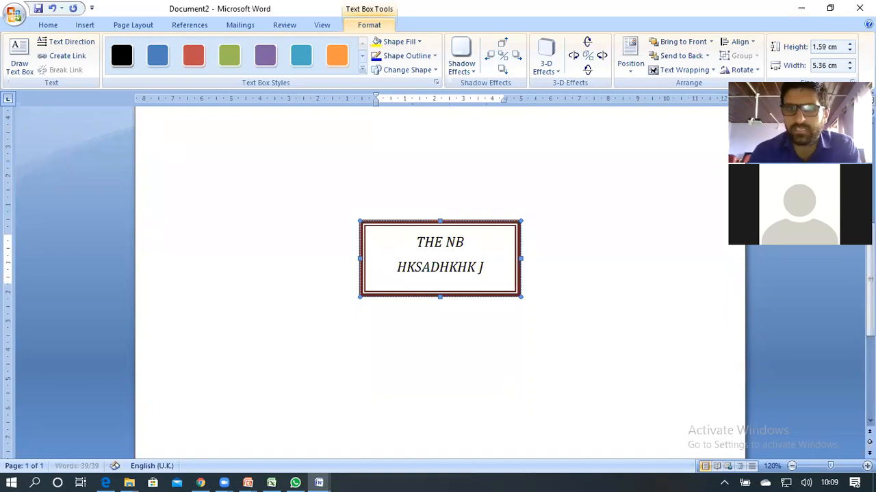
type("HDS AKHAKSDHKHAKJSD hkakjgajhskhasdk")
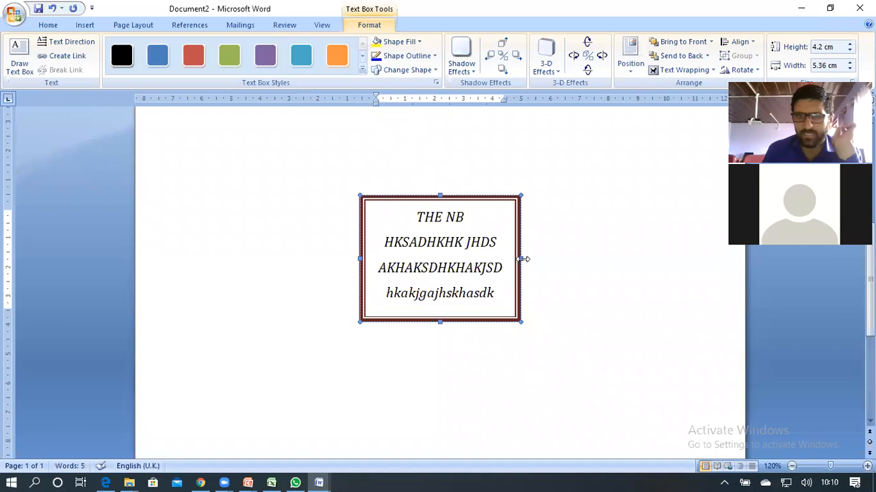
- Enlarge the text box to about 9.07 cm wide and 6.12 cm high and move it toward the page's left margin
left_click_drag(522, 258, 627, 254)
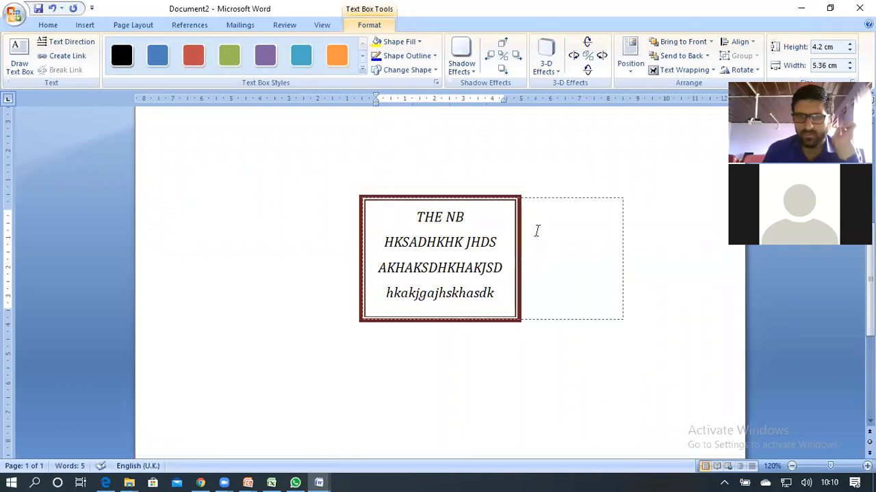
left_click_drag(493, 187, 494, 149)
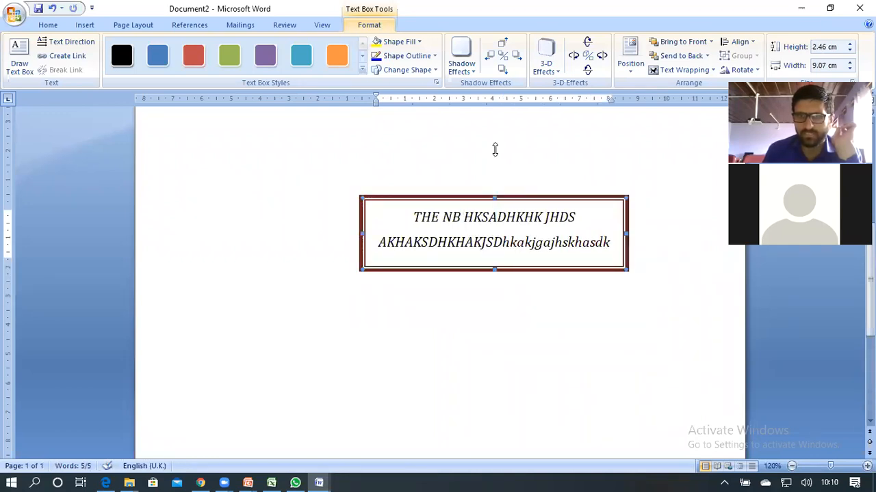
left_click_drag(497, 325, 496, 329)
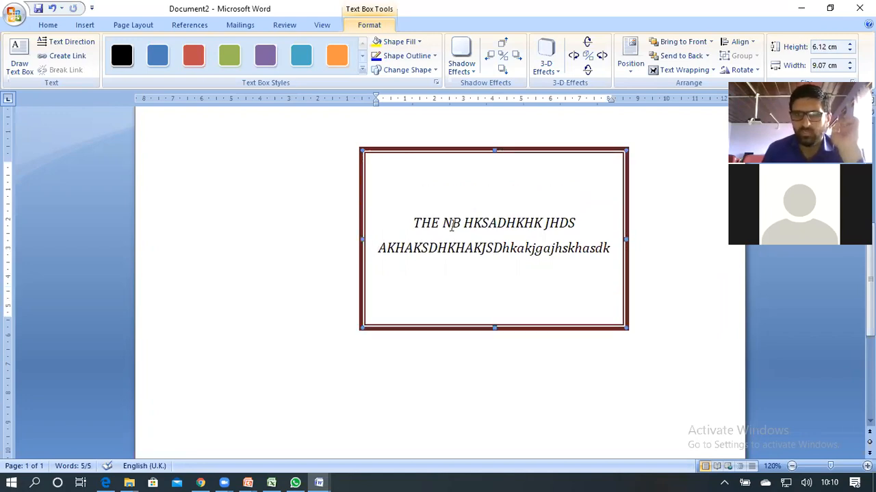
left_click_drag(461, 152, 335, 152)
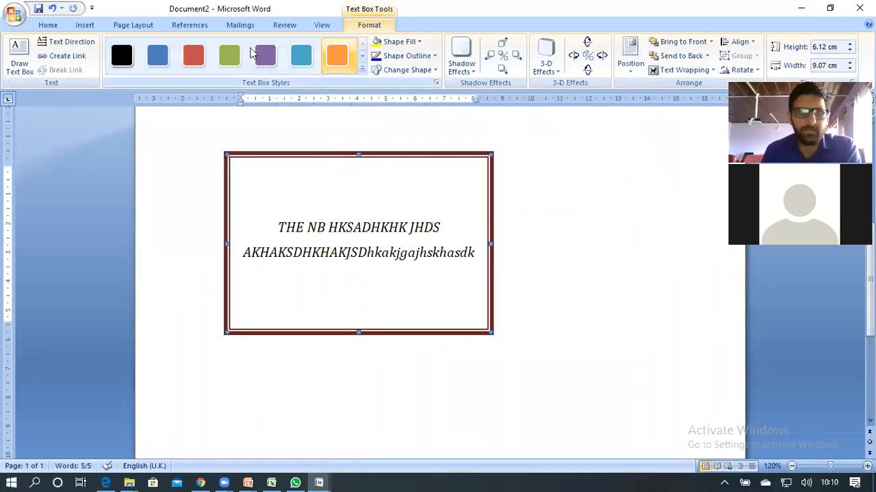
- Apply a Perspective 3-D effect to the text box
left_click(268, 56)
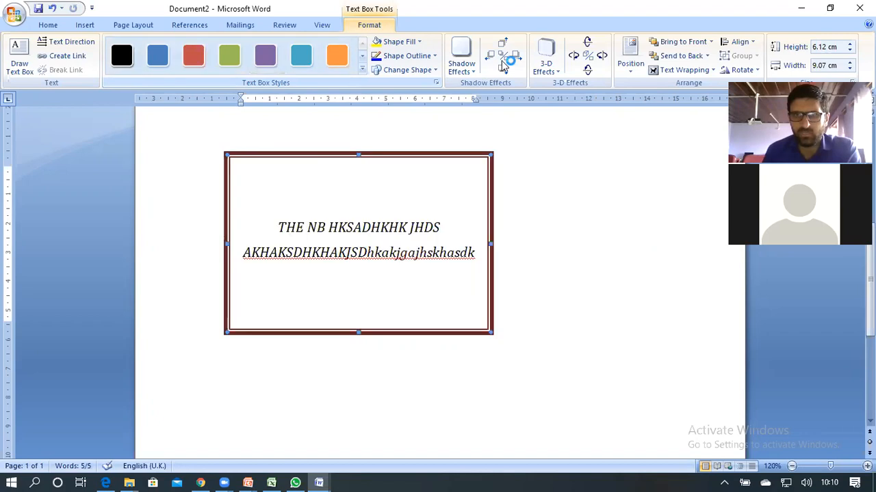
left_click(546, 58)
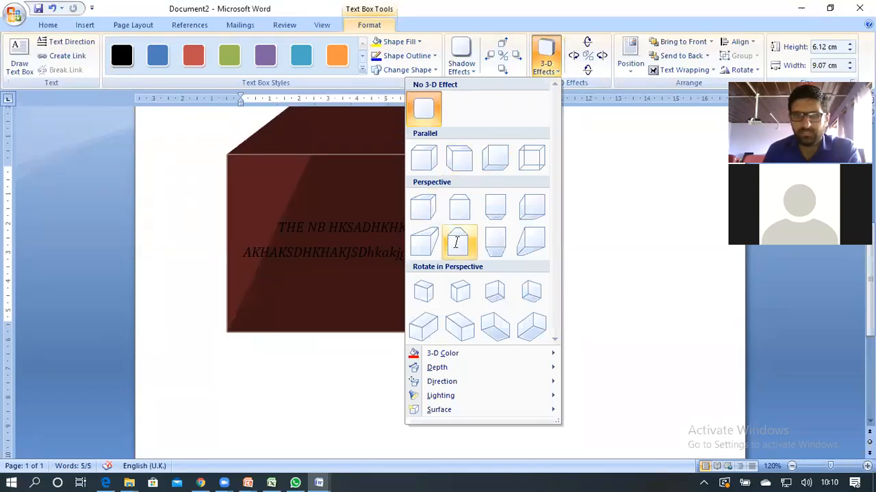
left_click(458, 245)
left_click(547, 69)
left_click(582, 272)
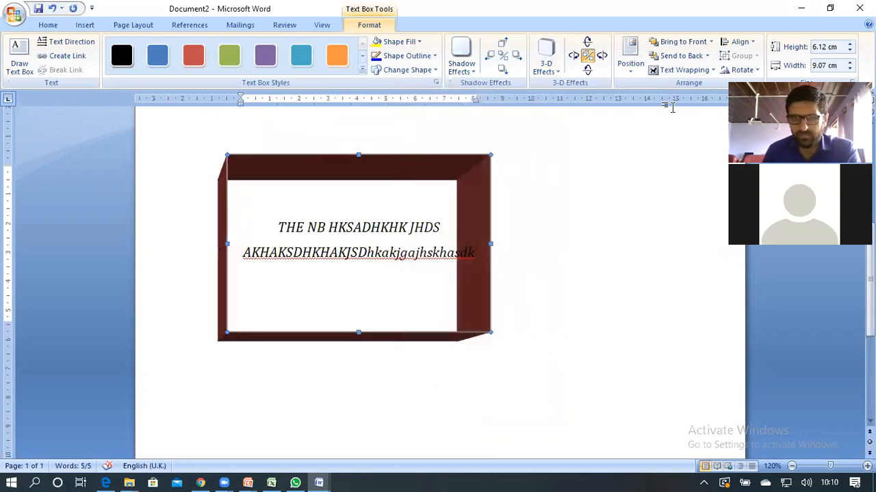
- Select the 3-D text box by its frame and delete it from the page
left_click(549, 225)
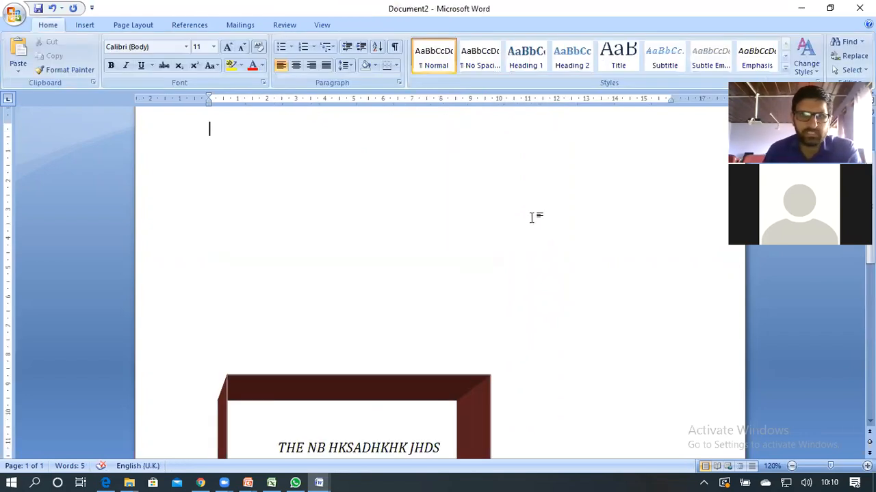
scroll(249, 237, "down", 2)
scroll(323, 199, "down", 3)
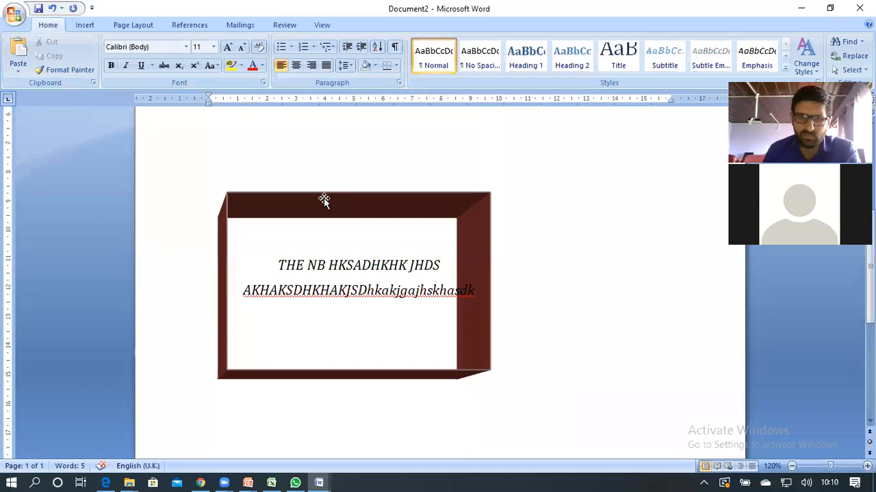
left_click(324, 199)
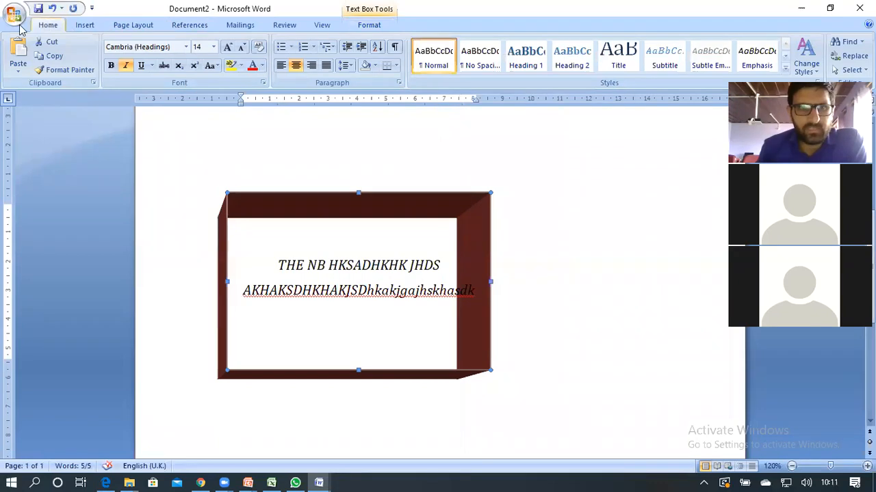
left_click(85, 27)
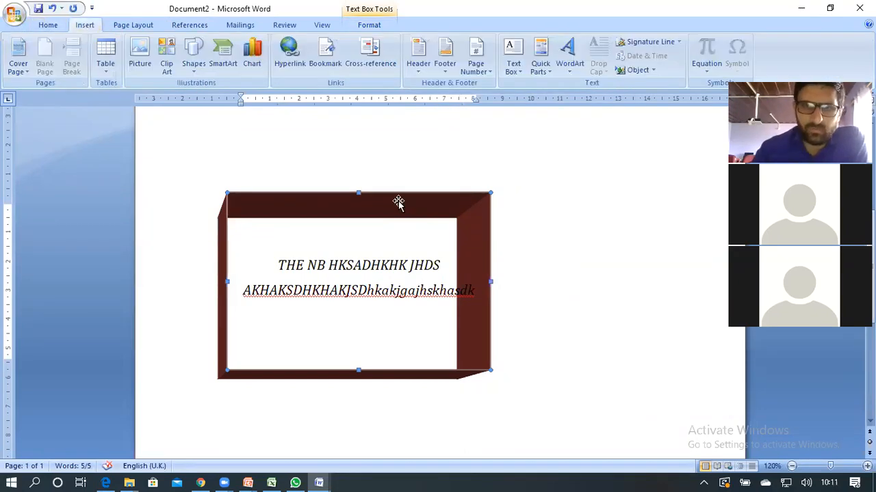
key("Delete")
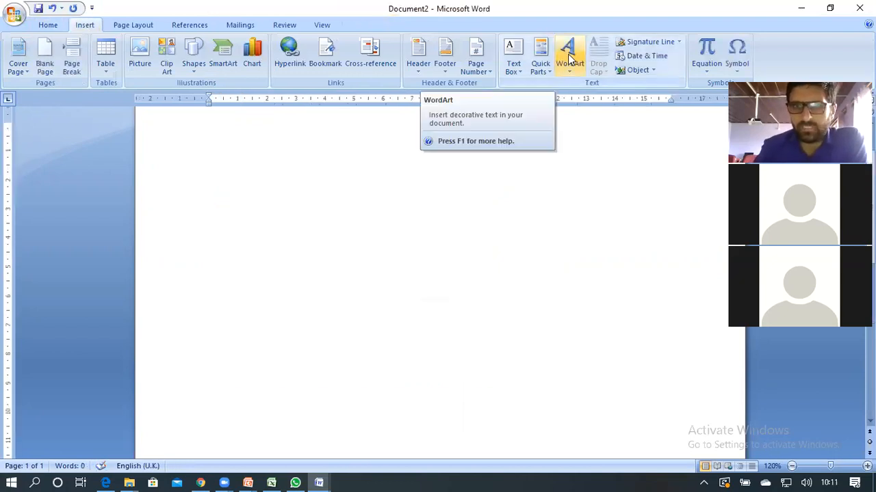
- Start a WordArt in the heavy black style that narrows toward the middle, with the text "GGHSS KANGNA GANDERBAL KASHMIR"
left_click(570, 58)
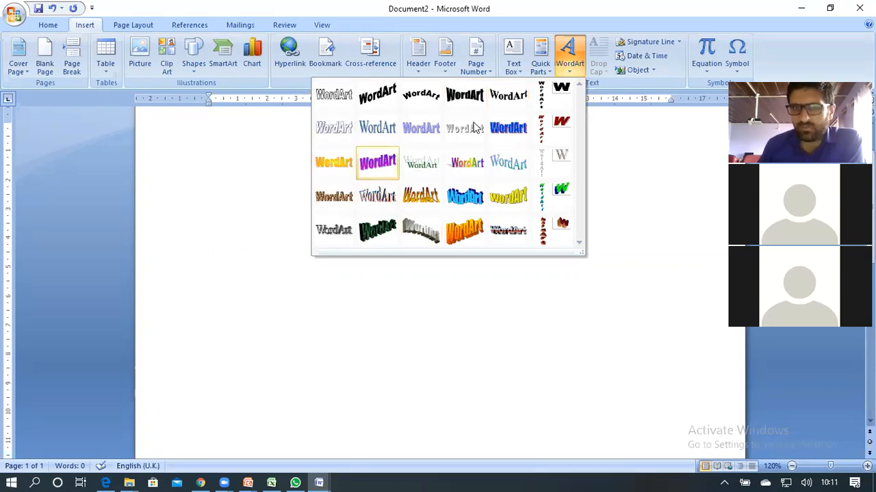
left_click(464, 100)
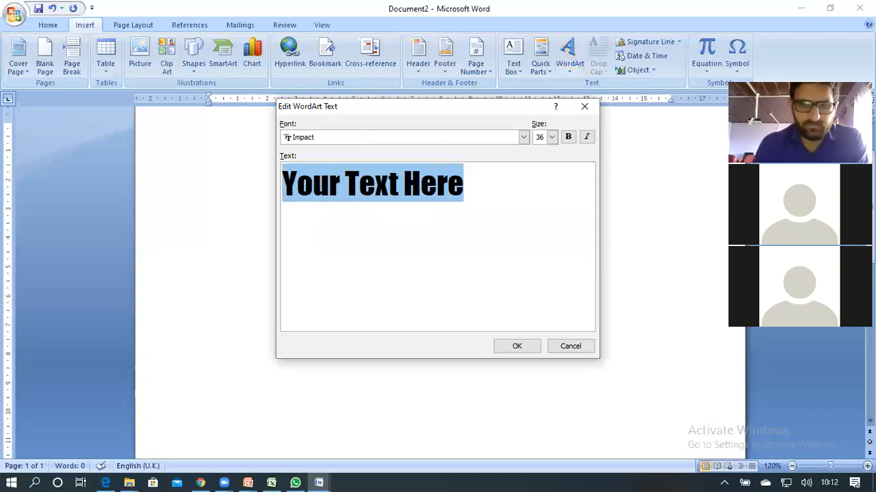
type("gg")
key("BackSpace")
key("BackSpace")
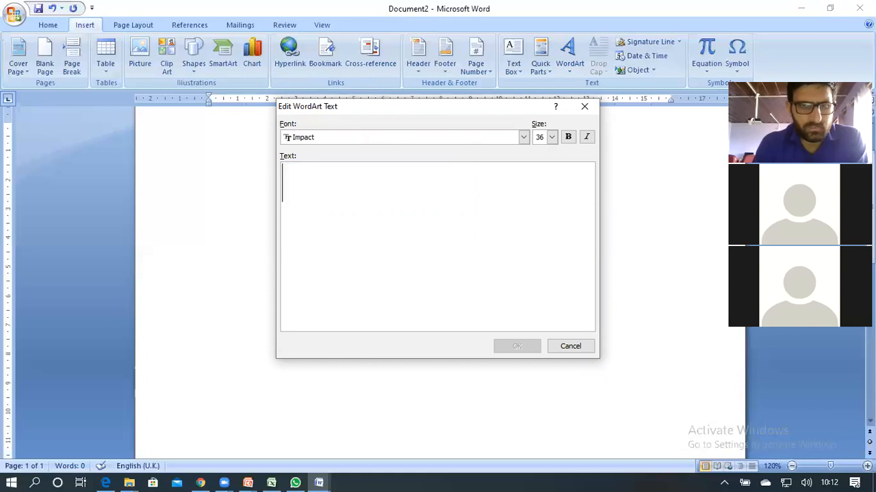
type("GGH")
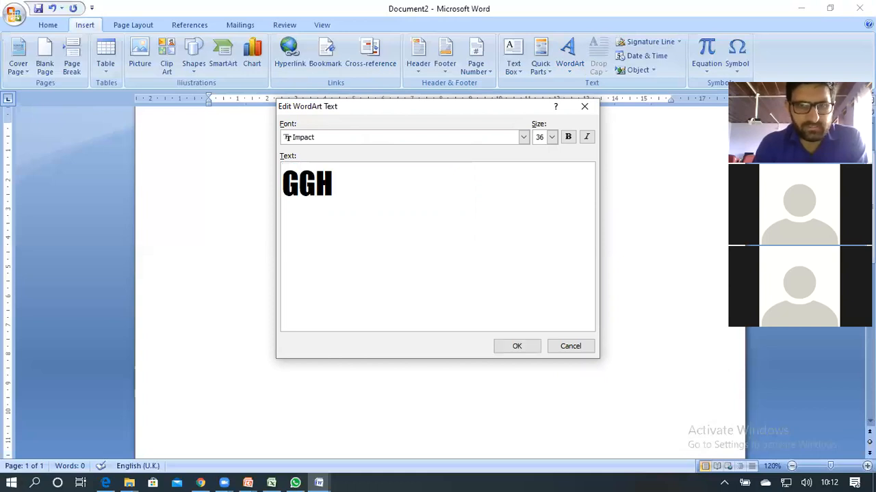
type("SS KAN")
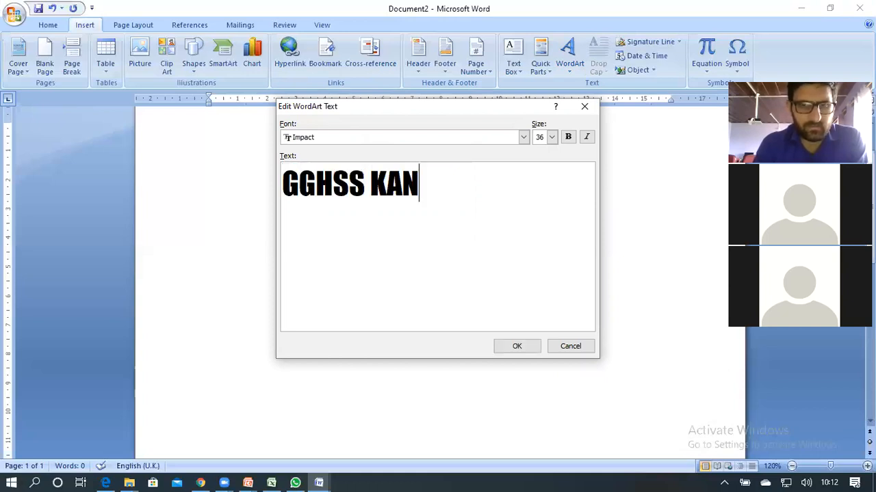
type("GNA")
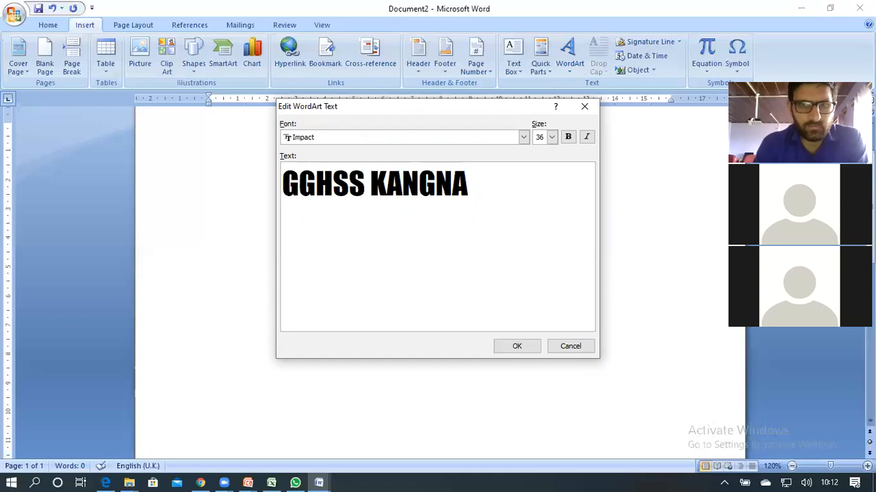
type(" GA")
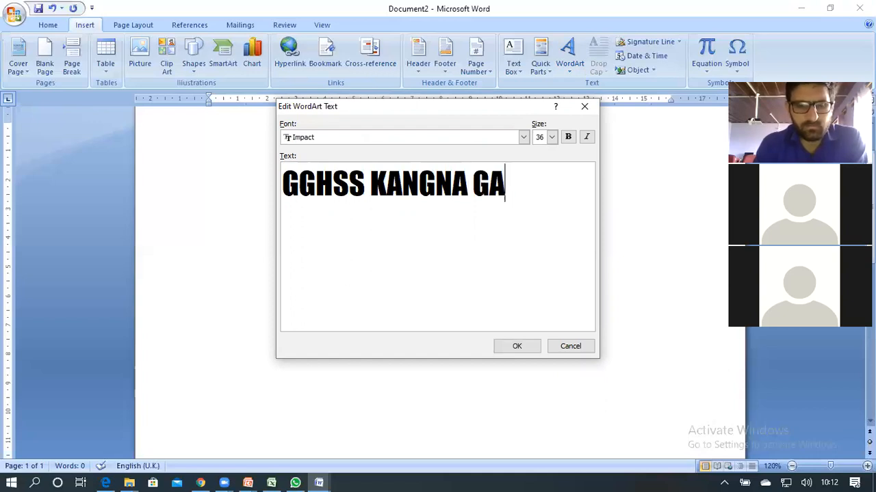
type("NDERBAL ")
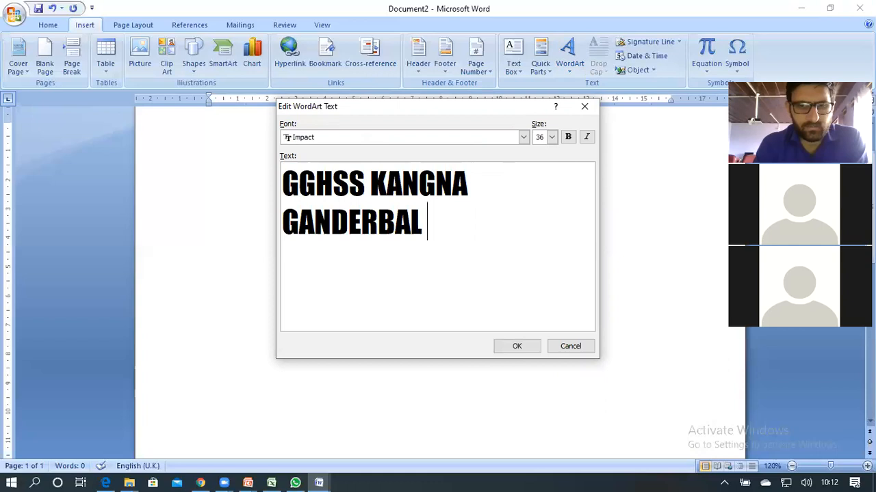
type("KASHMIR")
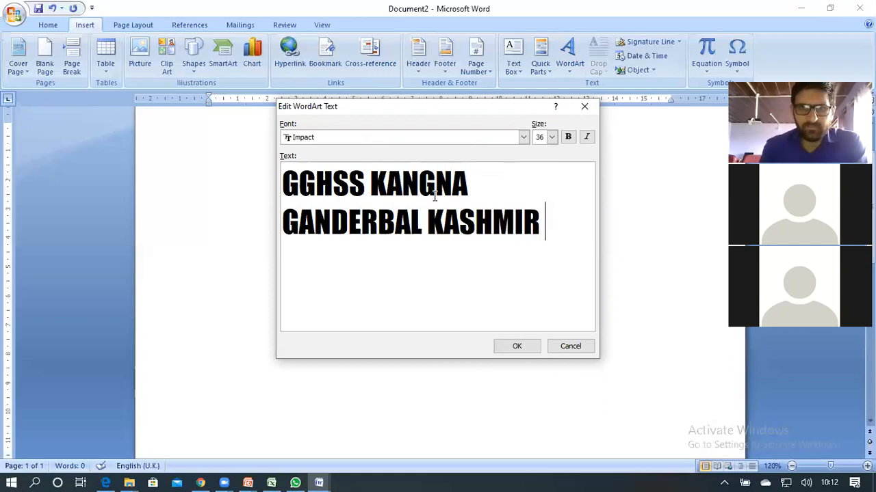
- Correct the second word of the WordArt text to "KANGAN"
left_click(452, 183)
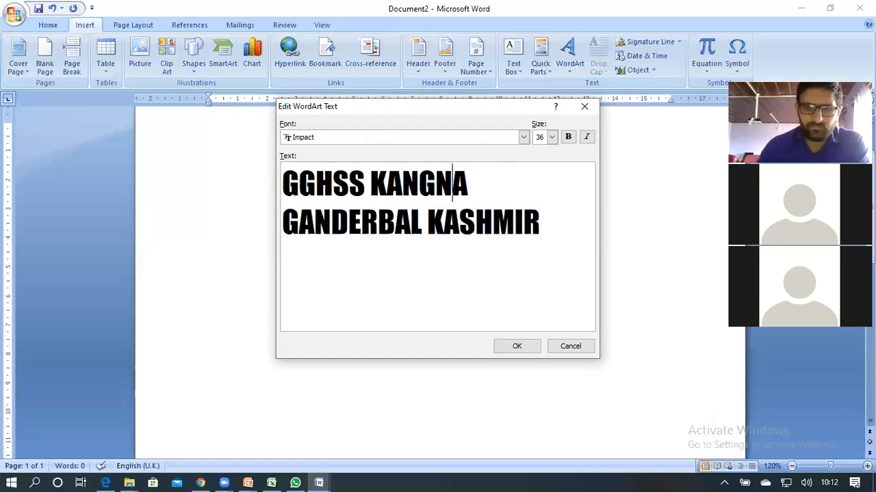
key("BackSpace")
type("N")
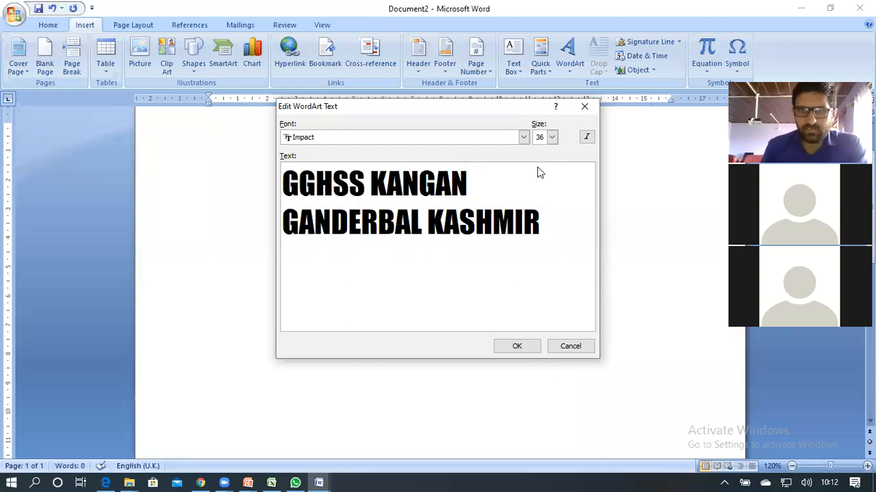
- Set the WordArt text size to 24 and try out bold and italic
left_click(551, 137)
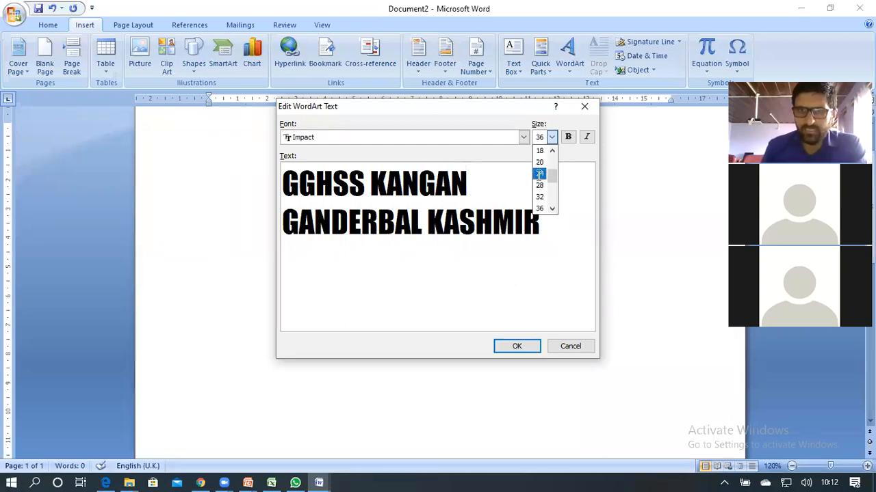
left_click(540, 174)
left_click(568, 138)
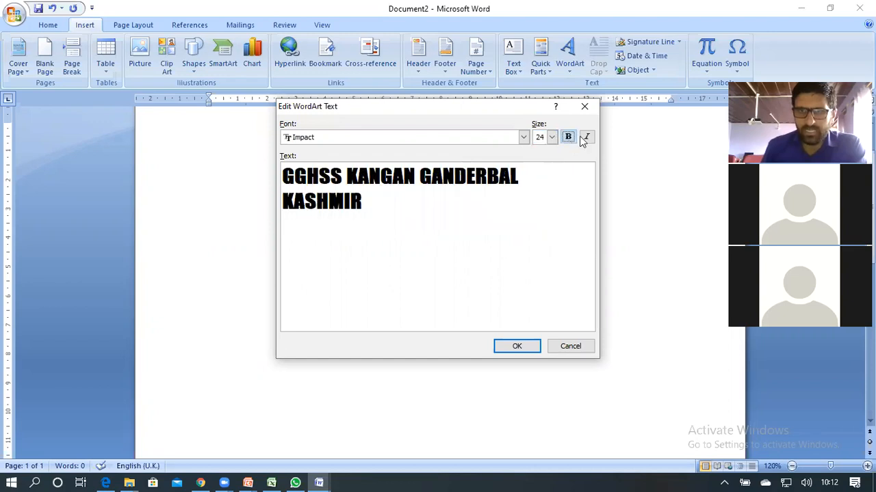
left_click(585, 138)
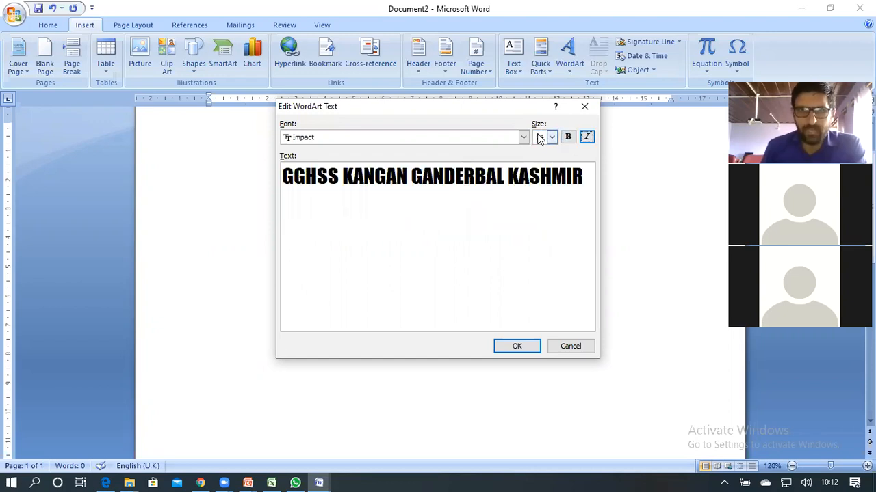
- Look through the available fonts, keep Impact and insert the WordArt into the document
left_click(385, 137)
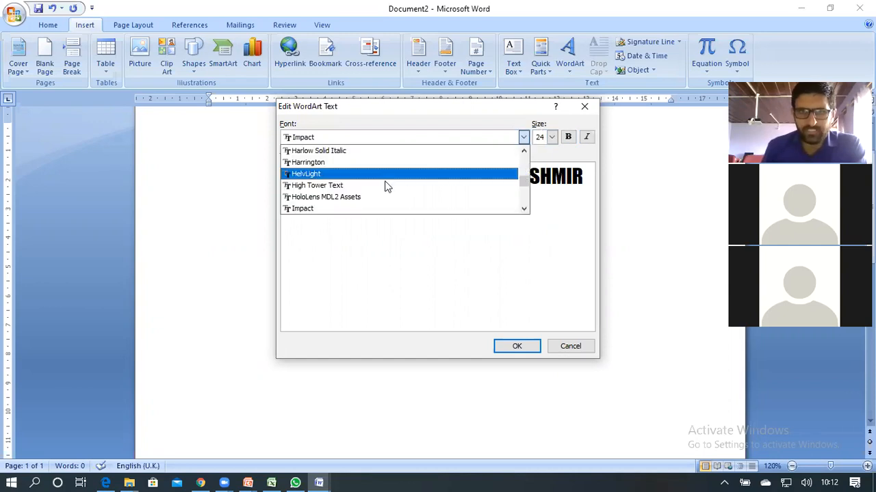
scroll(387, 193, "down", 1)
scroll(387, 195, "down", 1)
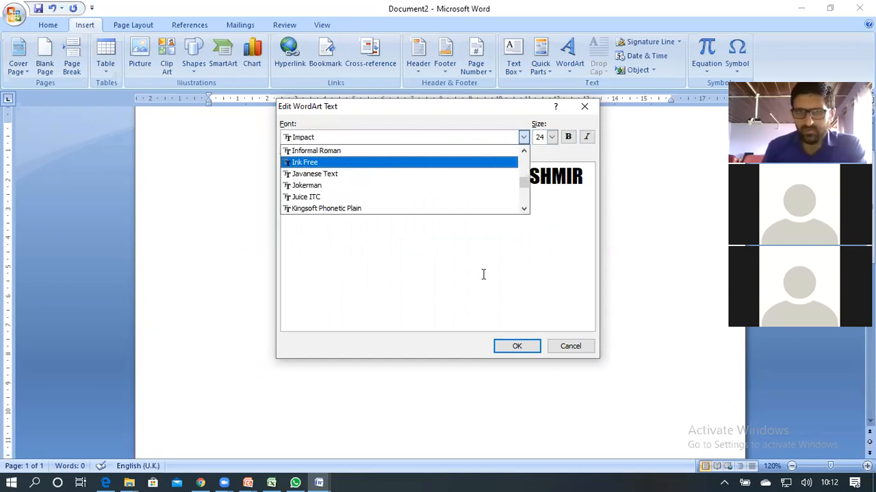
scroll(542, 337, "down", 3)
left_click(524, 353)
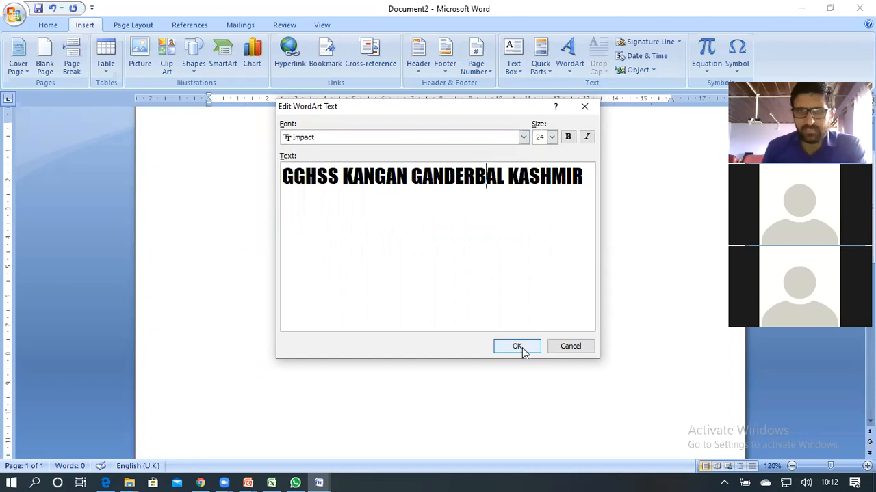
left_click(517, 346)
- Widen the WordArt heading to about 16.54 cm, keeping its height
left_click_drag(425, 147, 432, 166)
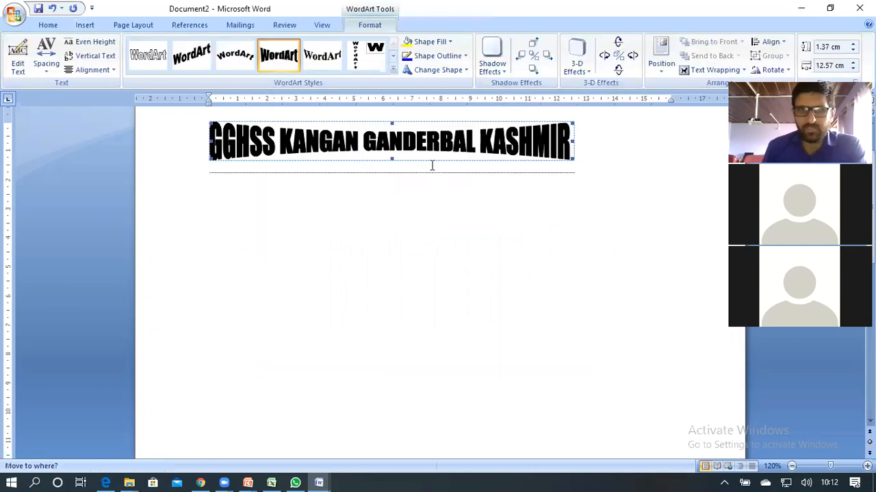
left_click(590, 143)
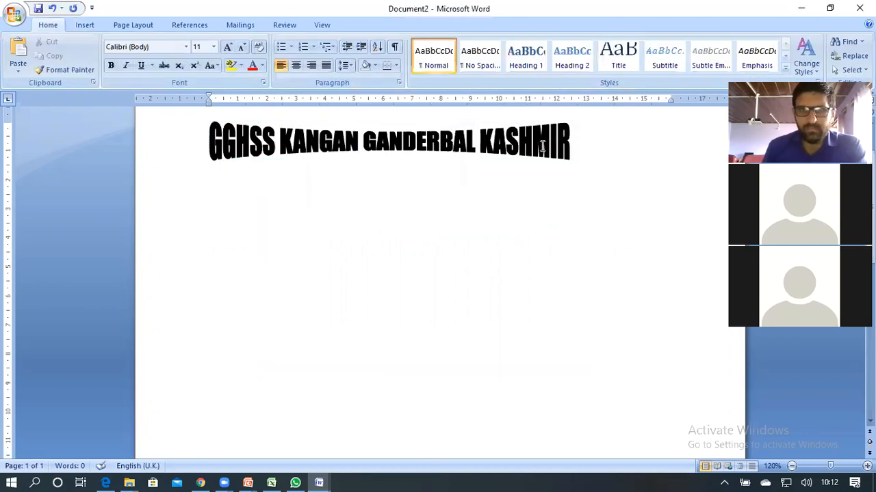
left_click(570, 142)
left_click_drag(675, 141, 685, 141)
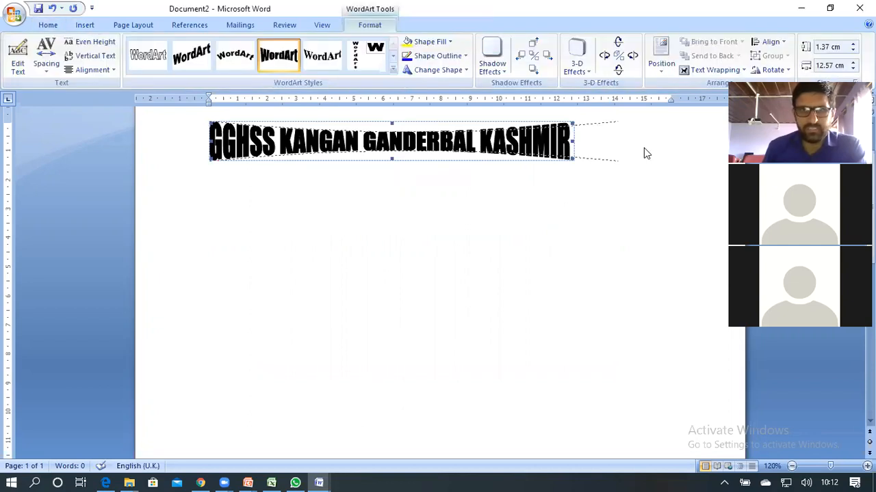
- Add the sample line "DSKJHBKSD KJ HKJSDHAB SHDFSH DKJ SFSDFG JSDGJSD JFJGJ" in the blank area below the WordArt heading
double_click(257, 241)
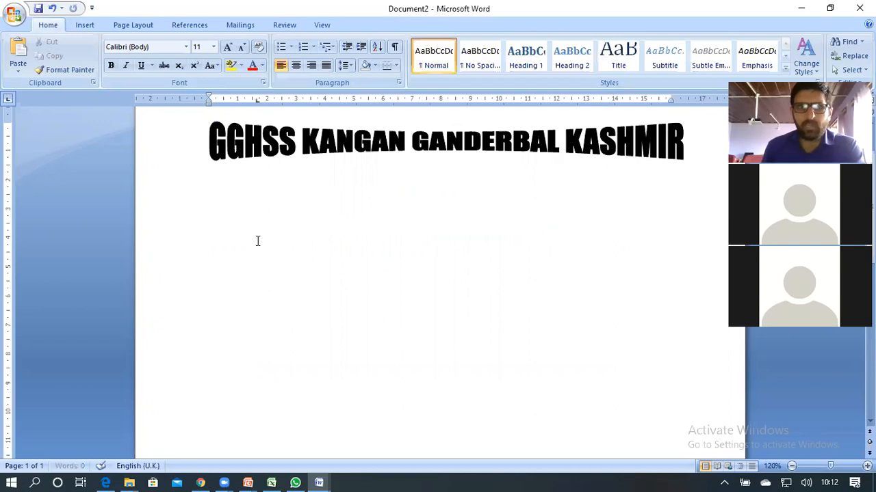
key("ctrl+z")
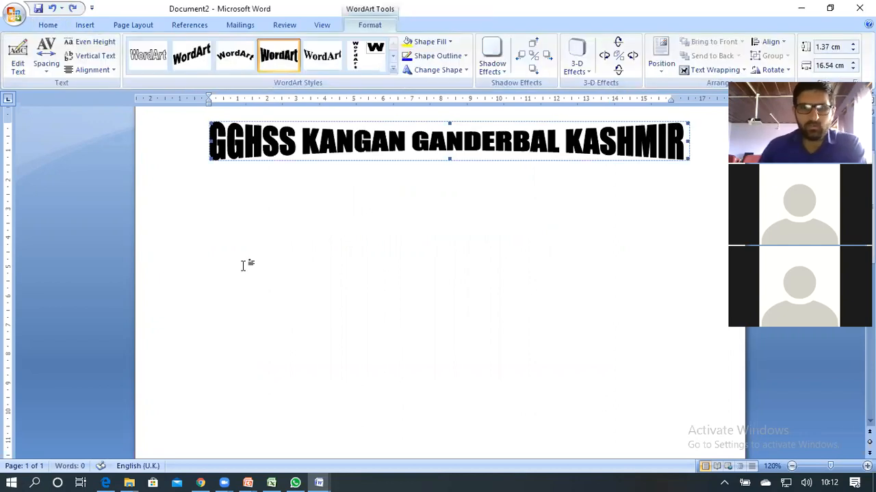
key("Escape")
type("D")
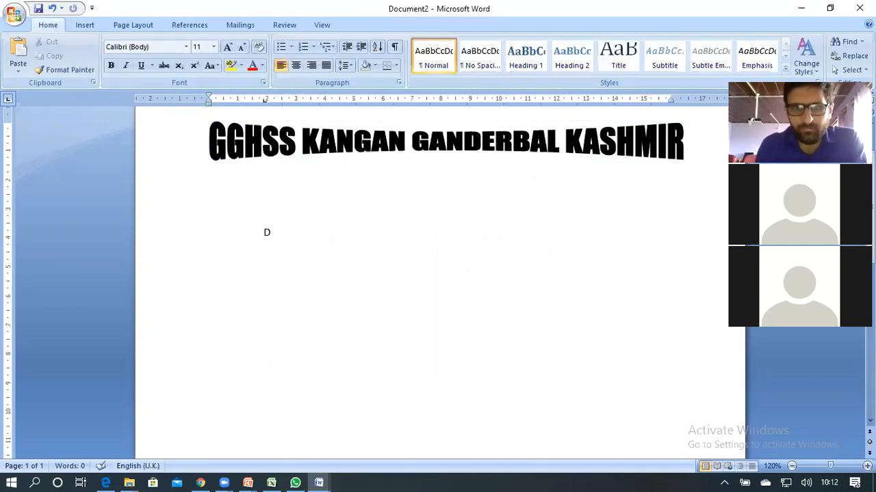
type("SKJHBKSD KJ HKJSDHAB SHDFSH D")
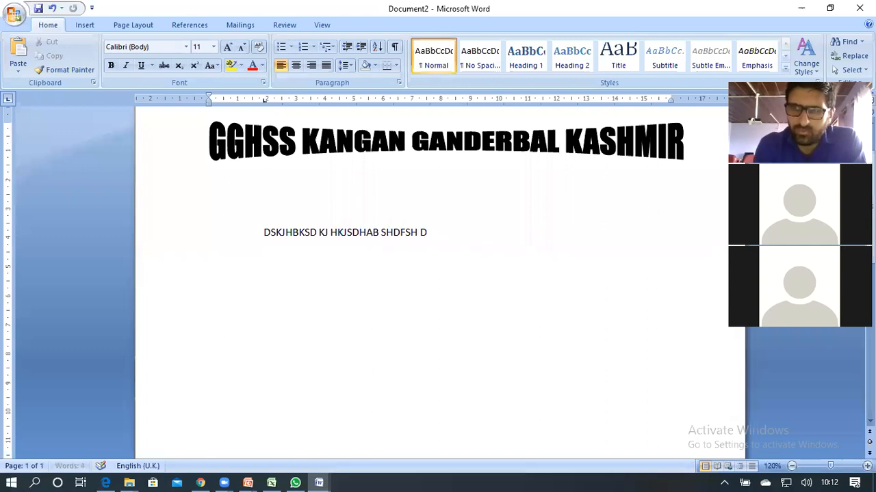
type("KJ SFSDFG JSDG")
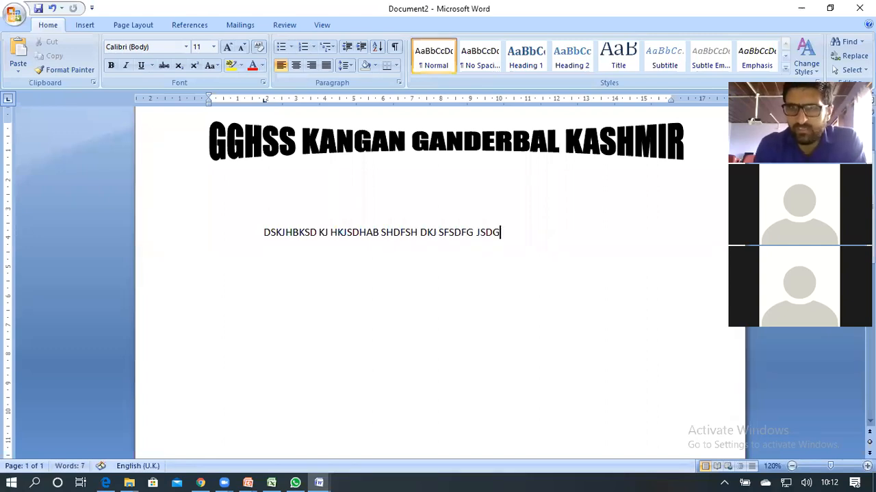
type("JSD JFJGJ")
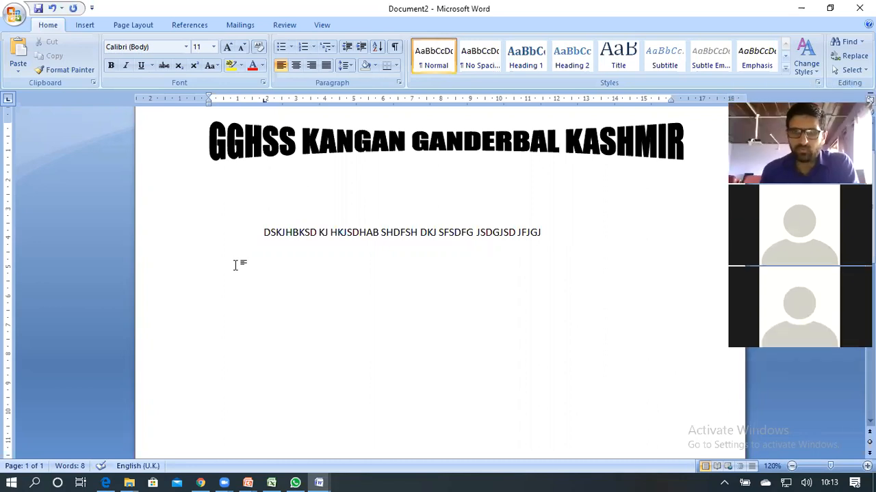
- Select the WordArt heading above the sample line
left_click(375, 233)
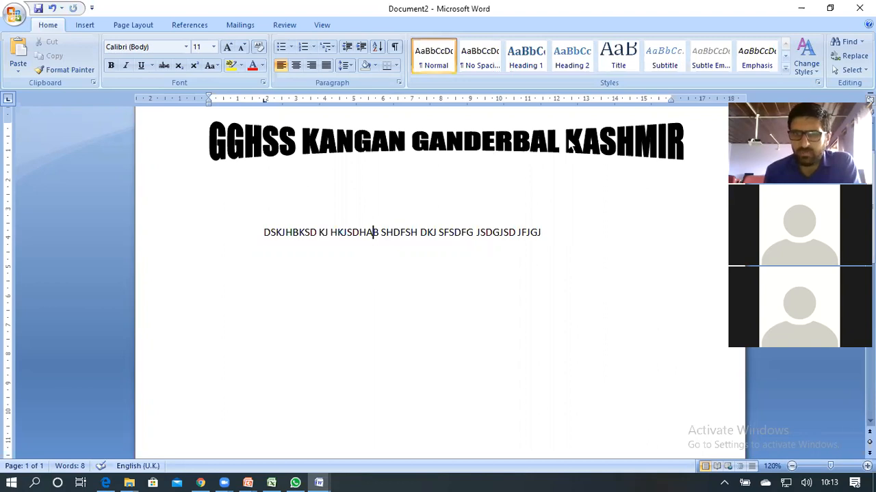
left_click(594, 145)
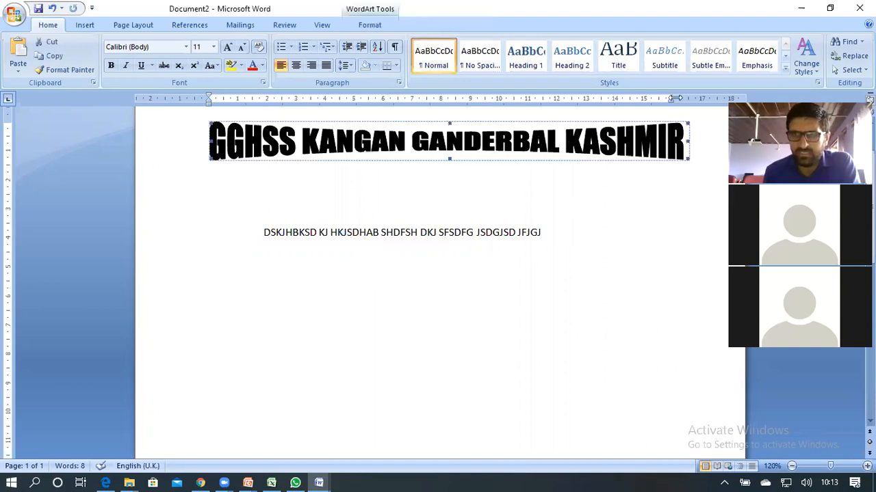
left_click(806, 58)
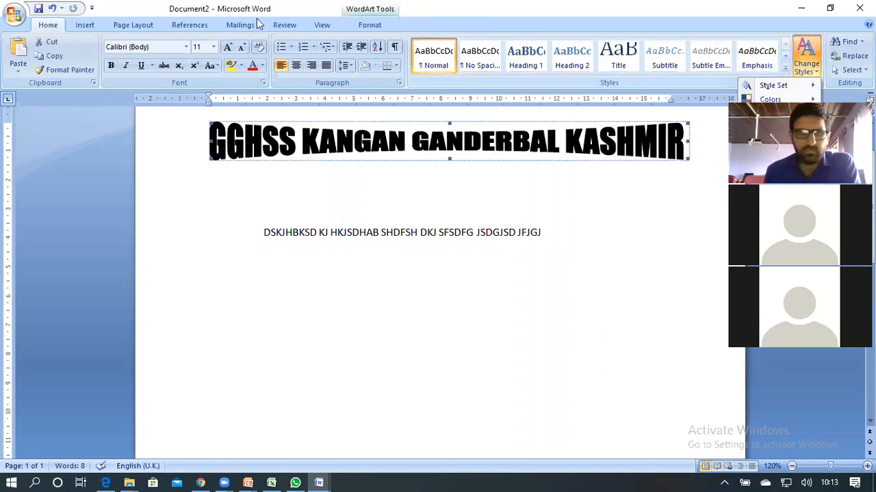
left_click(85, 25)
left_click(567, 67)
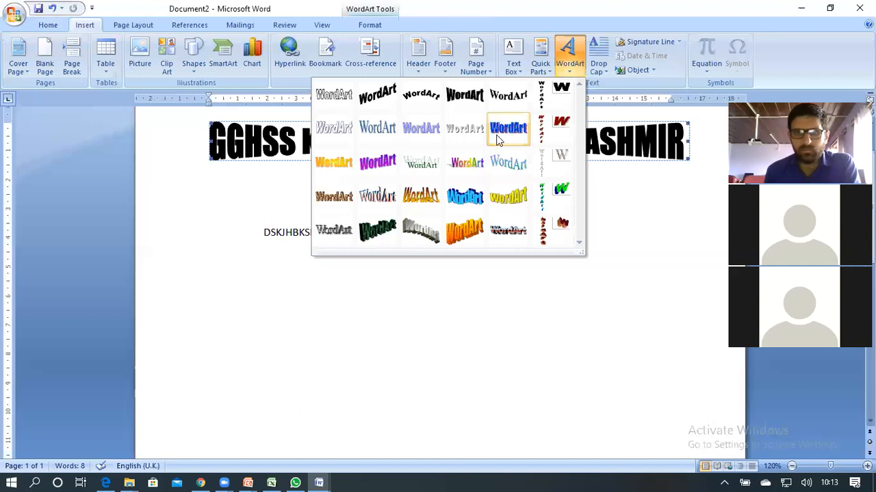
left_click(510, 132)
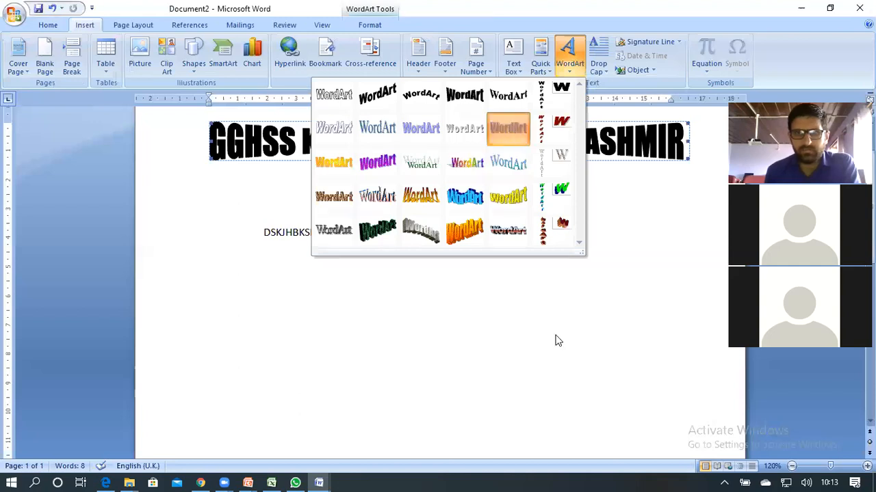
key("Escape")
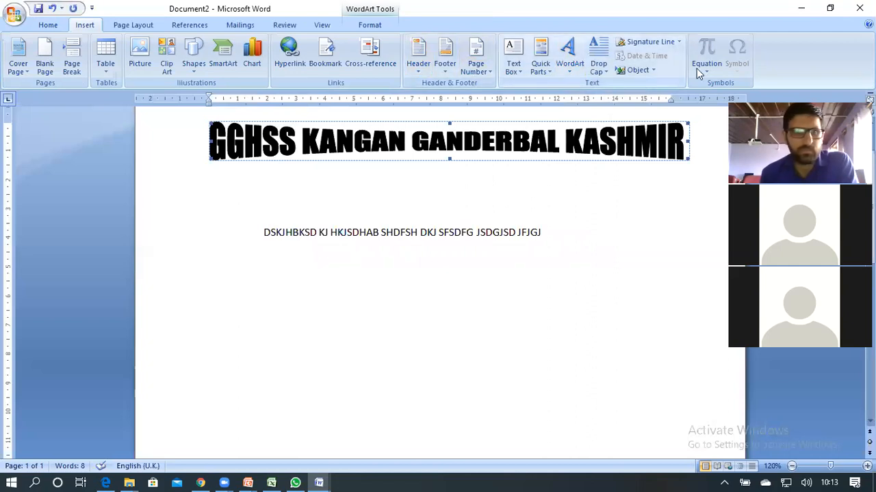
- Try the bold blue style with a red shadow on the WordArt heading and switch it to the blue serif style with a grey shadow
left_click(375, 26)
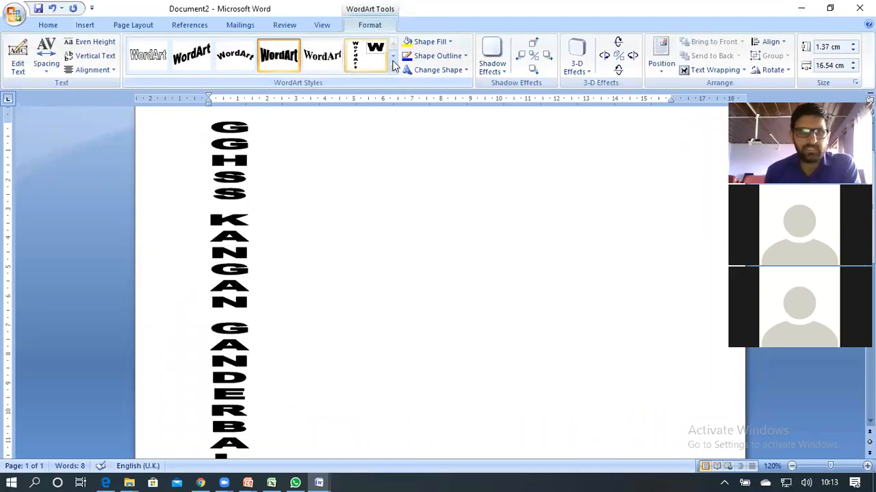
left_click(320, 56)
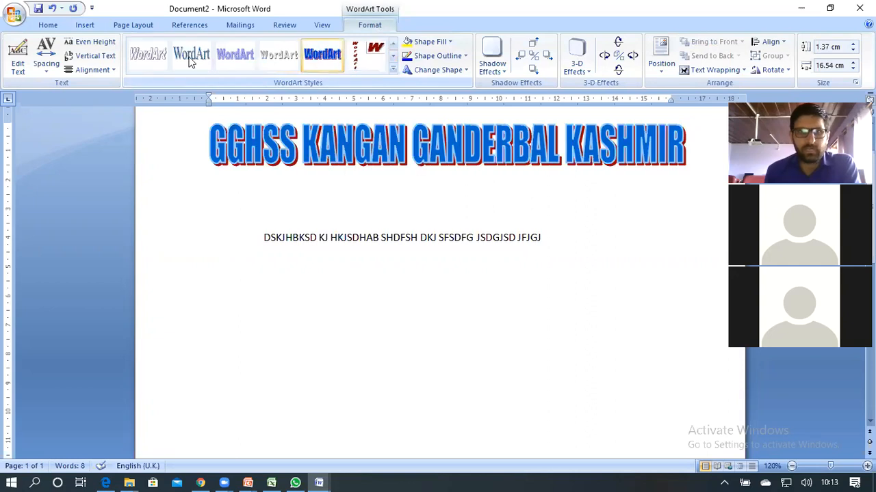
left_click(191, 60)
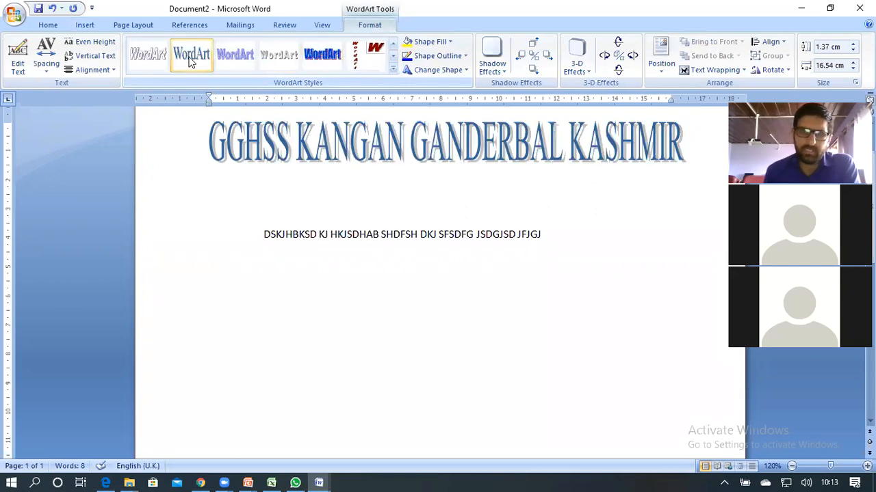
- Try the white outlined, rainbow, light-blue 3-D and dark-blue serif 3-D styles on the WordArt heading
left_click(154, 62)
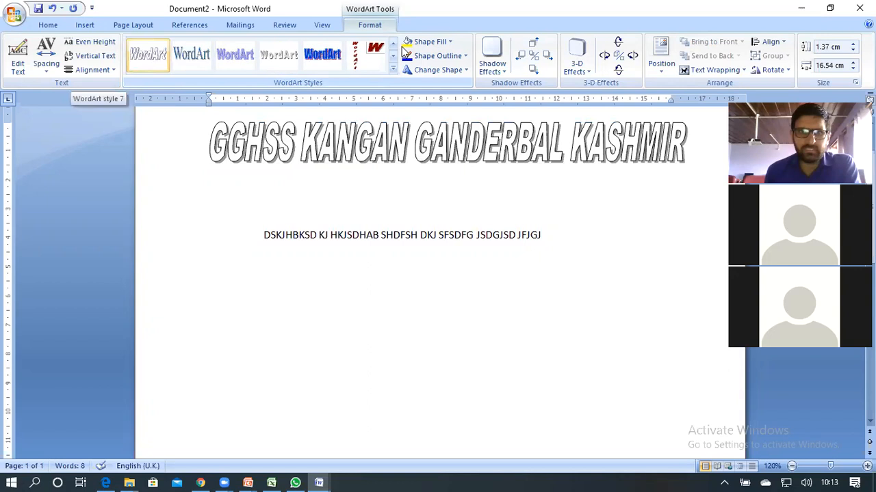
left_click(291, 65)
scroll(293, 65, "down", 1)
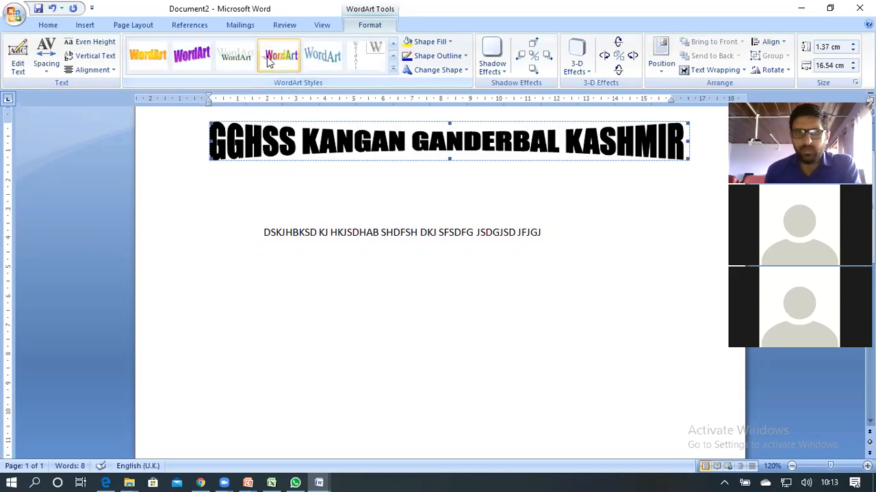
left_click(272, 57)
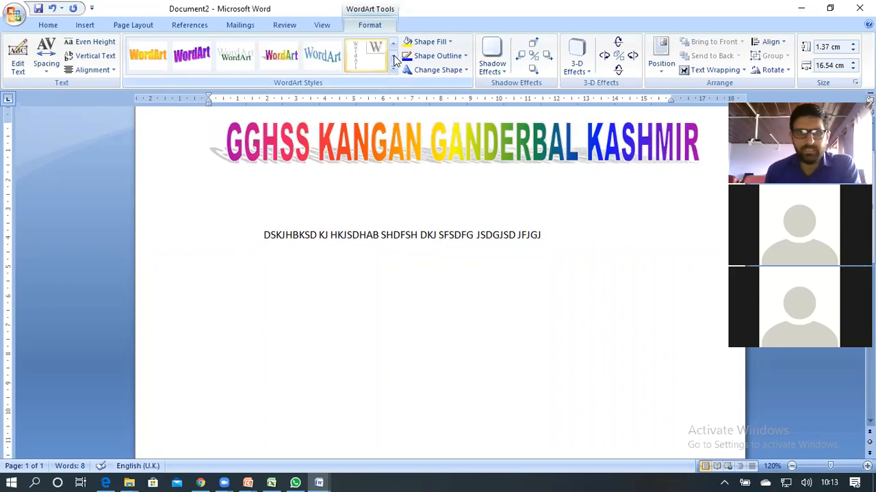
key("ctrl+z")
left_click(272, 57)
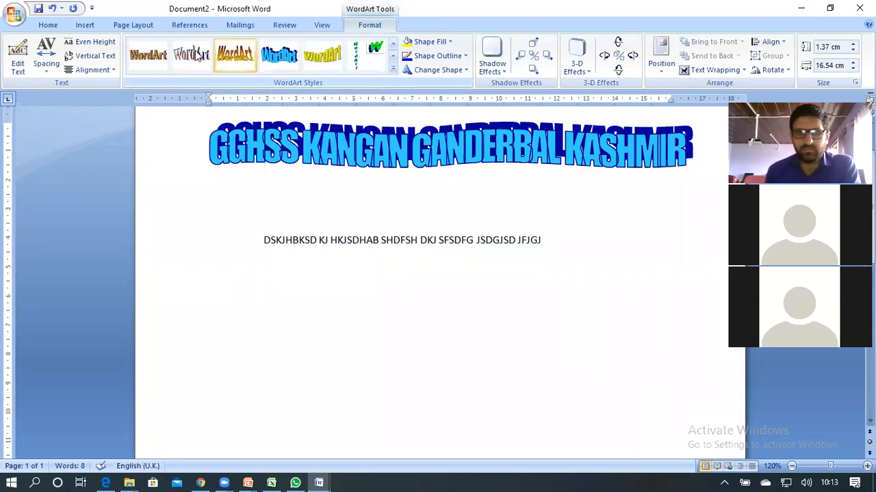
left_click(197, 56)
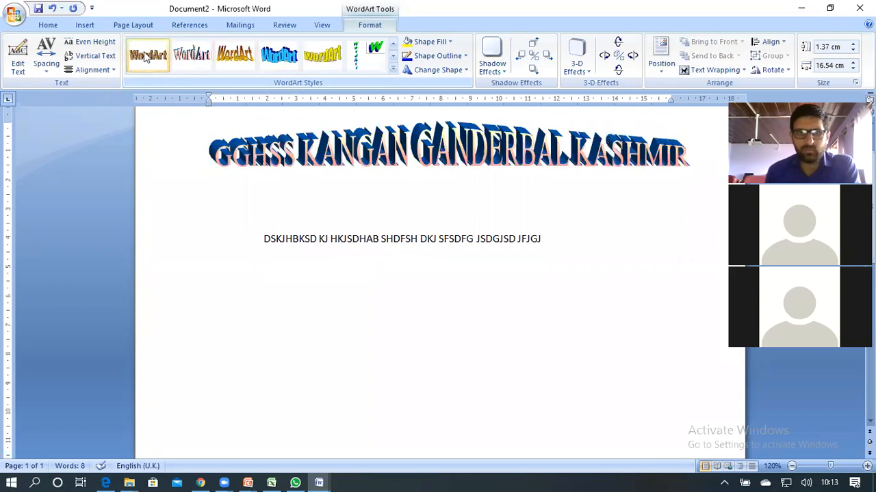
left_click(329, 55)
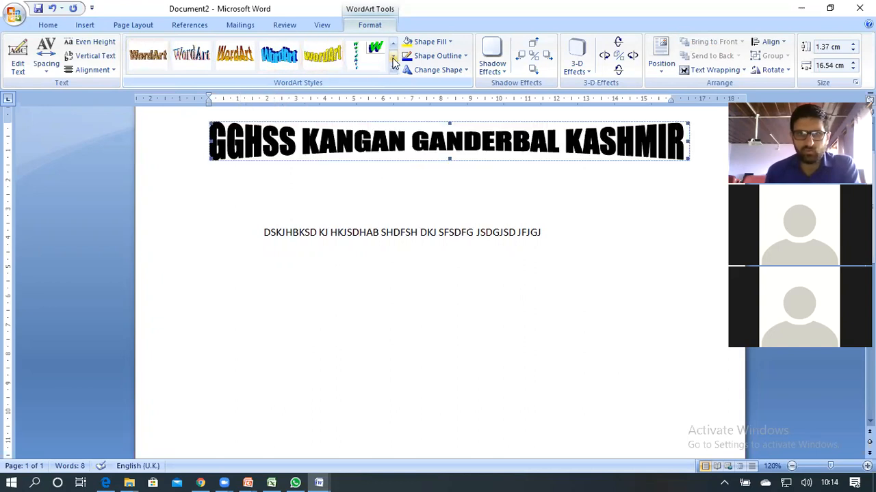
- Try the grey-and-red, dark green and slanted grey 3-D styles on the WordArt heading and return it to the plain black style
left_click(394, 61)
left_click(321, 56)
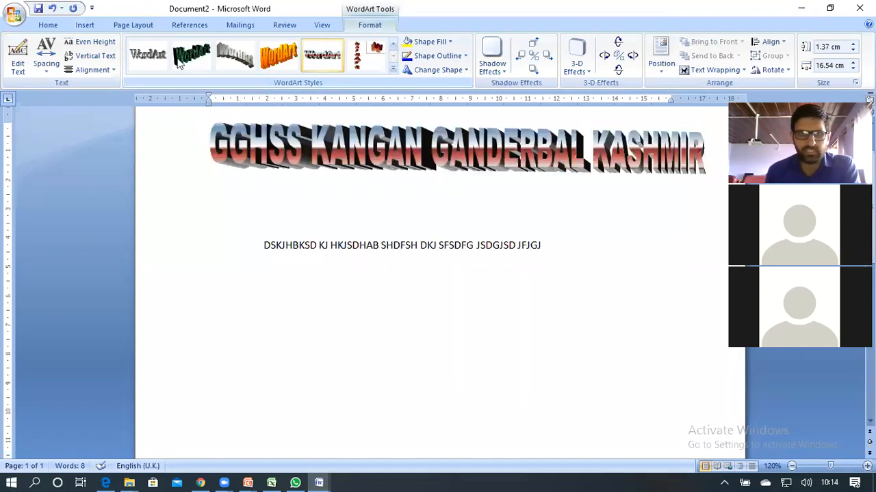
left_click(177, 59)
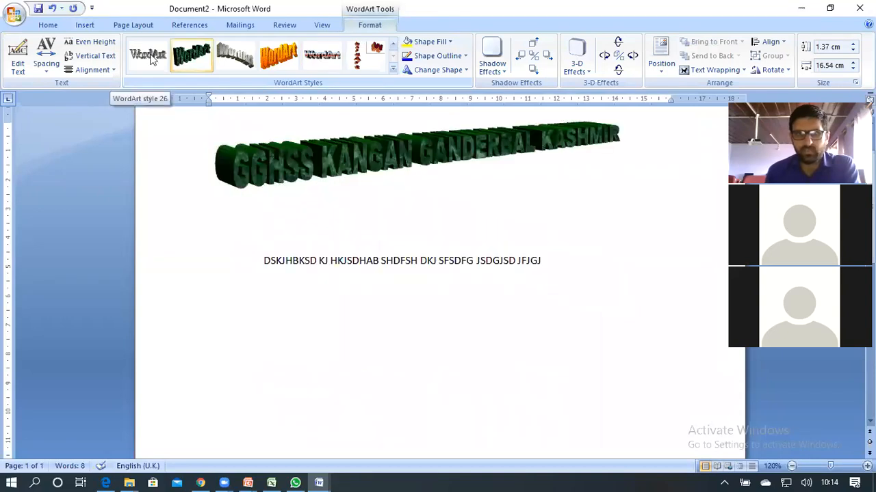
left_click(251, 59)
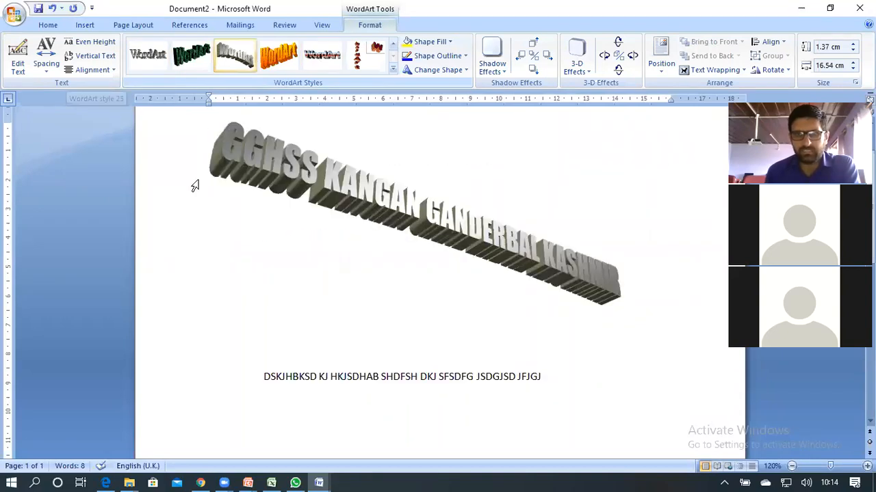
key("ctrl+z")
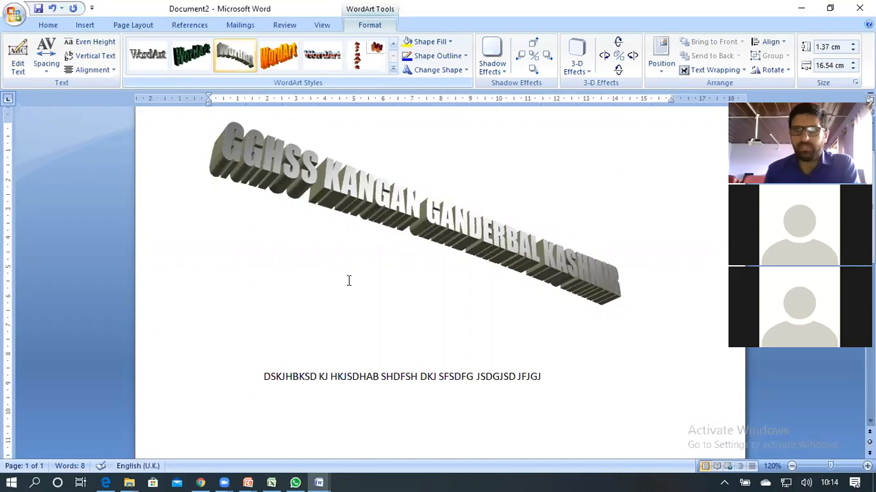
key("ctrl+z")
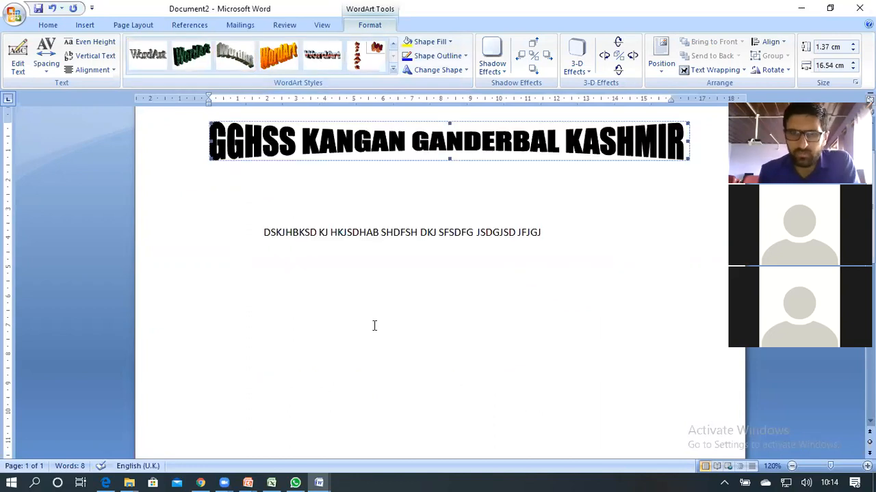
left_click(380, 235)
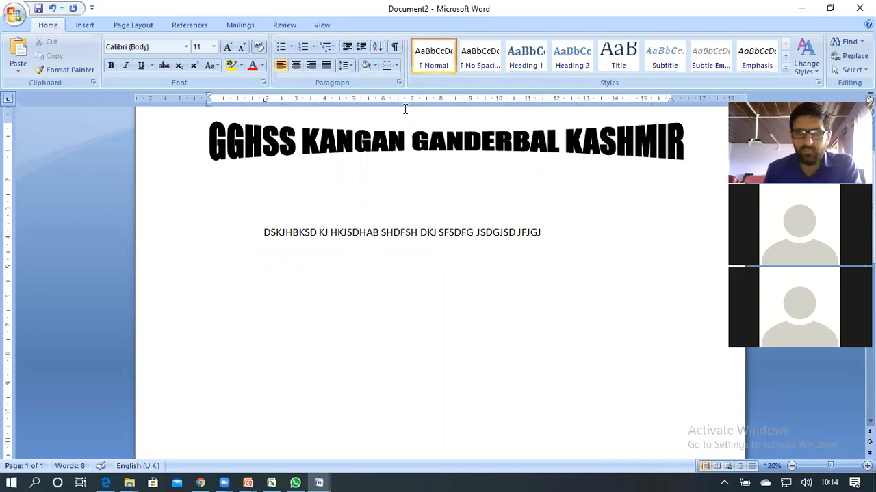
left_click(85, 25)
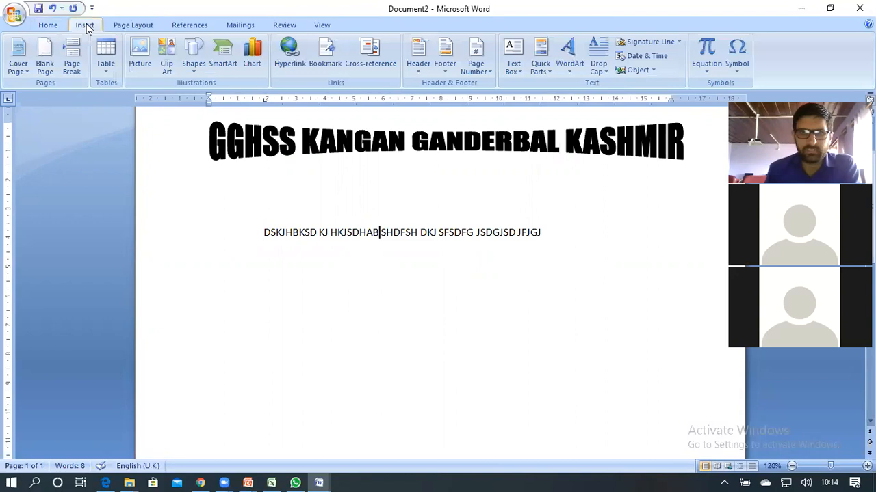
left_click(572, 68)
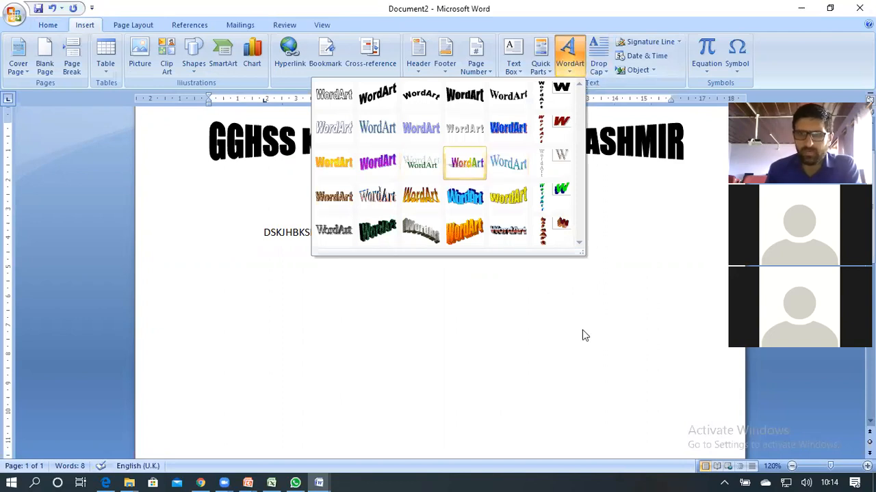
left_click(585, 308)
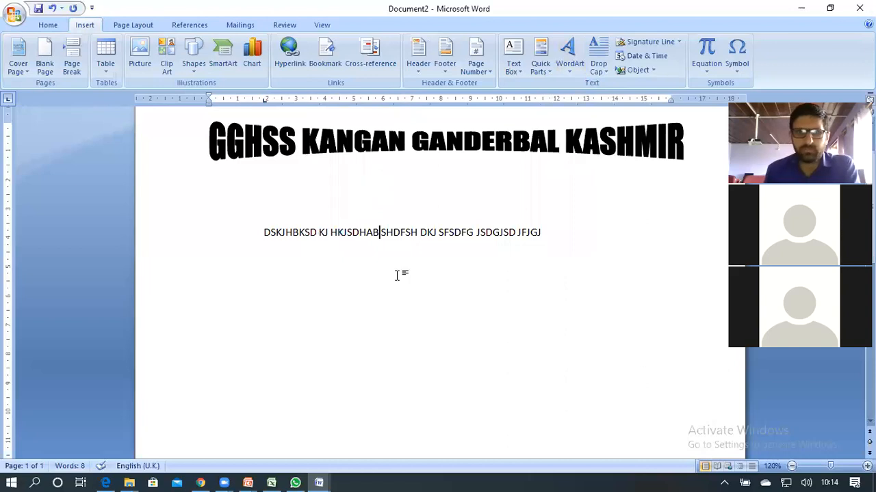
- Apply a Dropped drop cap to the first letter "D" of the sample line below the heading
left_click(258, 233)
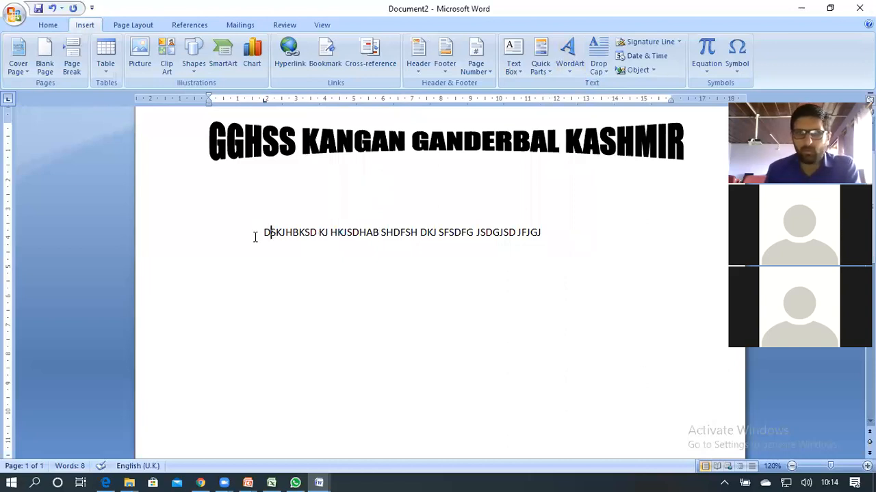
key("shift+Right")
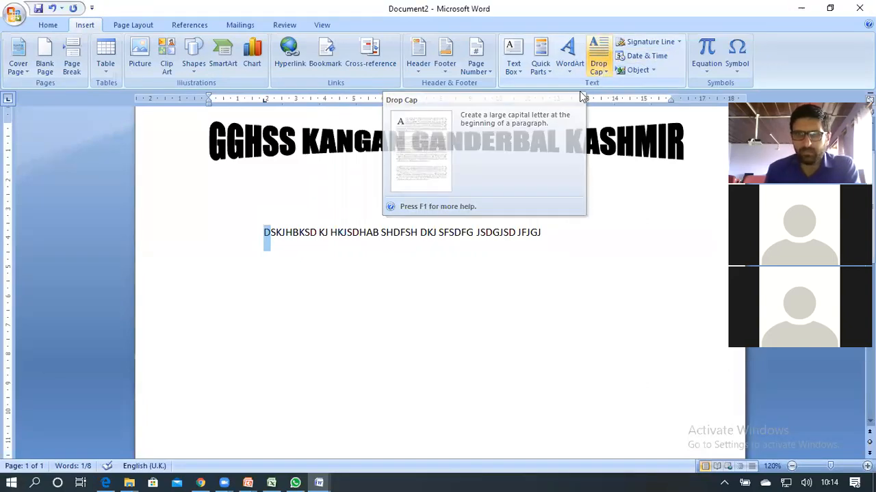
left_click(599, 67)
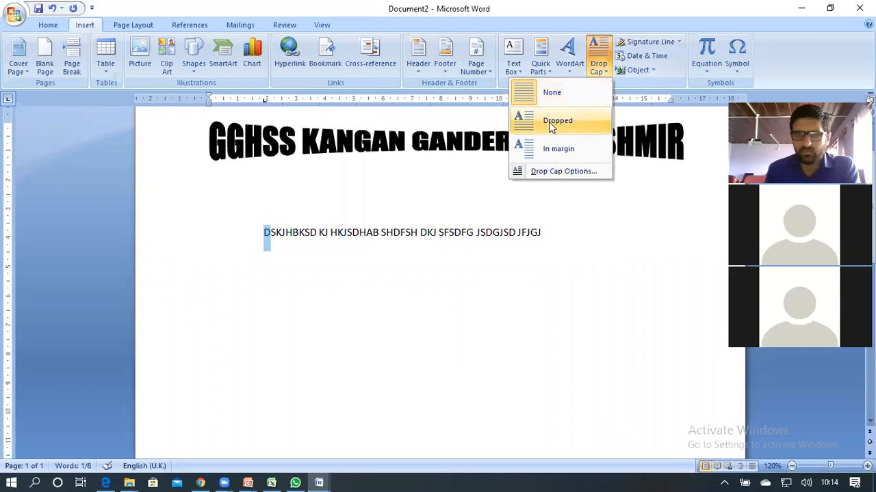
left_click(553, 123)
left_click(383, 257)
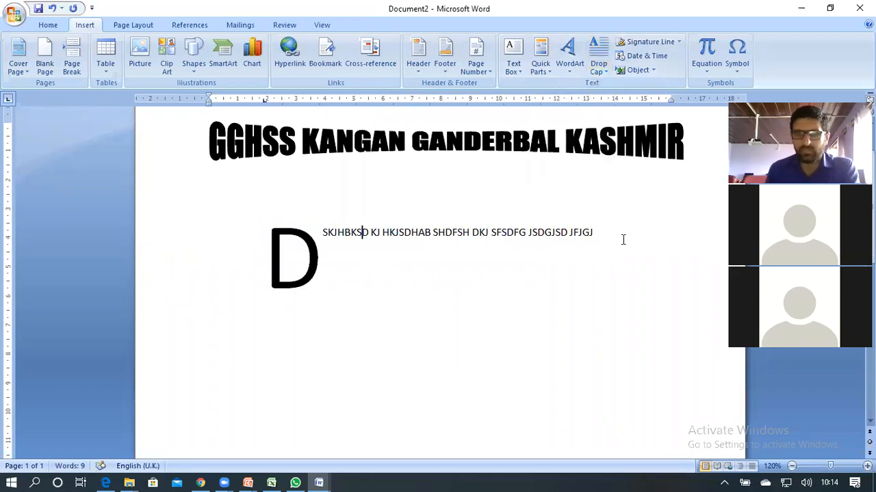
- Extend the paragraph beside the drop cap with random filler letters, starting with "KBNKZBBkzxj", until it fills about five lines
left_click(623, 240)
type("K")
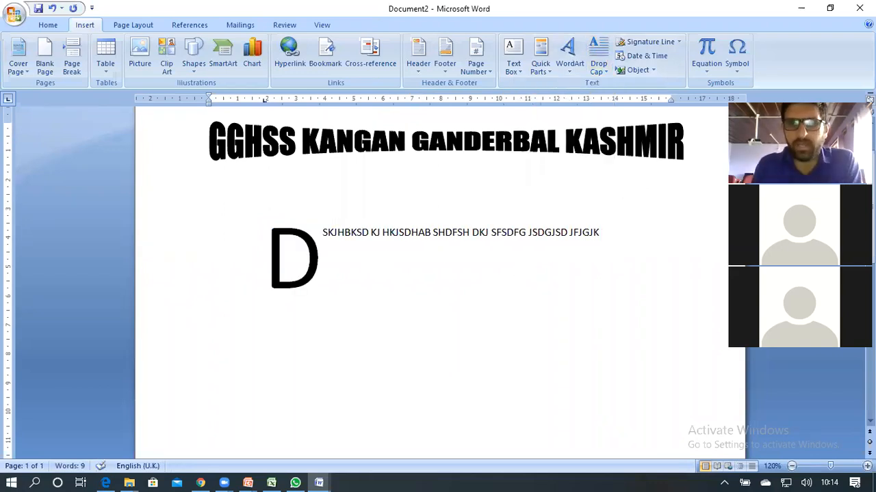
type("BNKZBBkzxj khxzkjhKJzx")
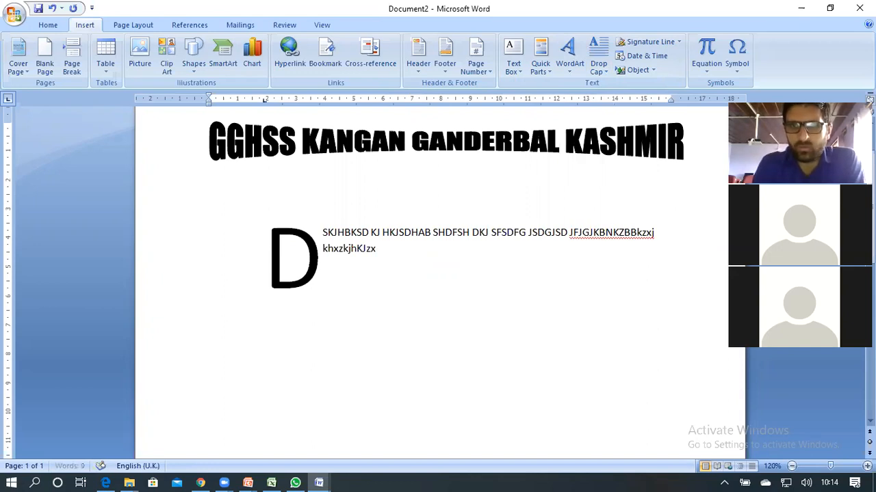
type("hjhKZJxhkjxHzkjhKJhk HXzkhk Hzxkxhk")
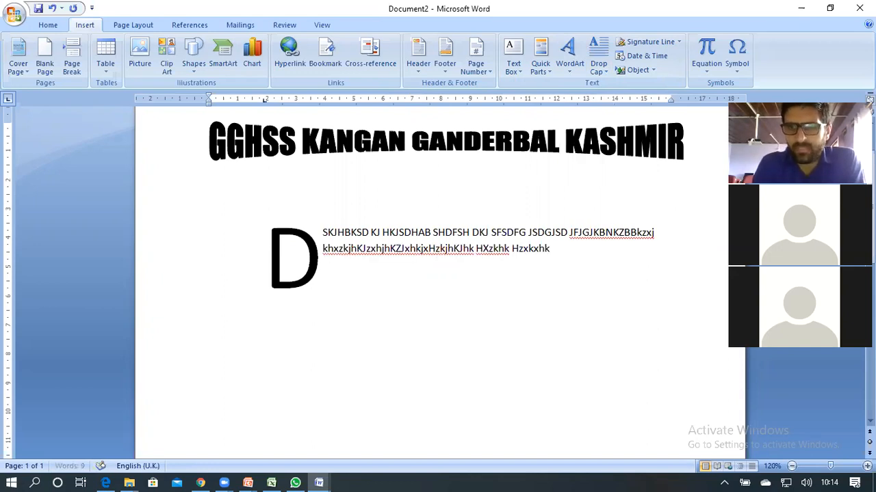
type("H KZxhkh KJhzkkj ZxkkjH zkx jHKJ")
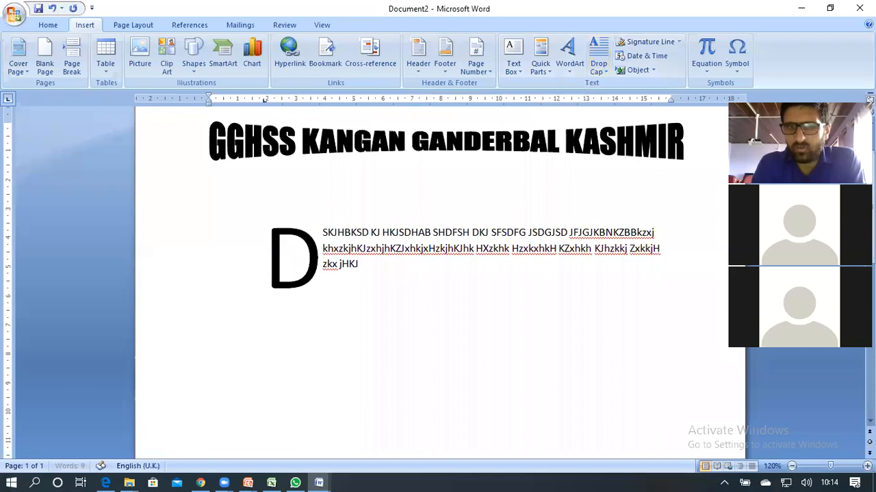
type(" Hkxzkj HKJxhkJvnvjjh jhzXKH")
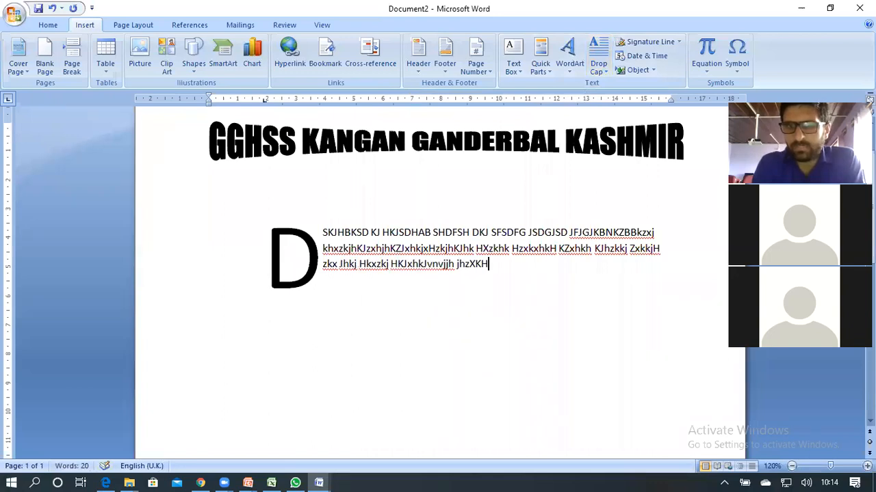
type(" kHXK HGKJZGXJGj ZGX JjZXGJ gxzG")
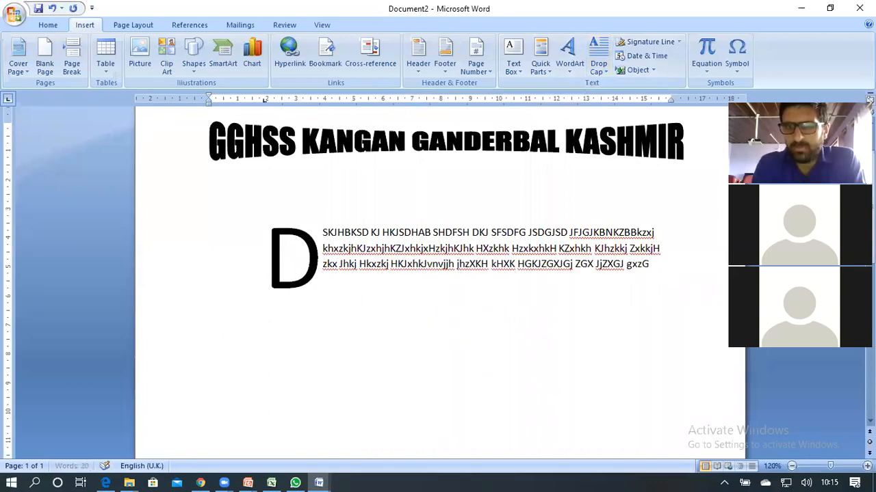
type(" JGjgZXJG JgZXJHG JhgZXJHG jZXGj ZX")
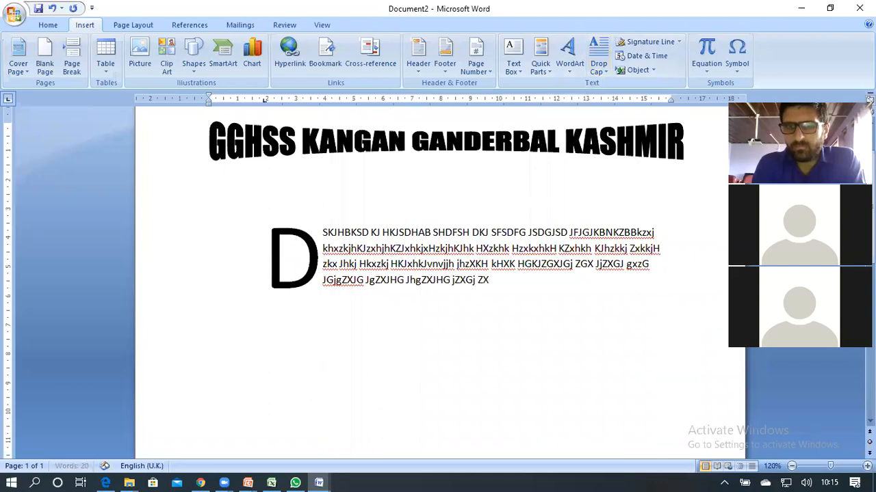
type("JGjZXGjhvZX  gjZ")
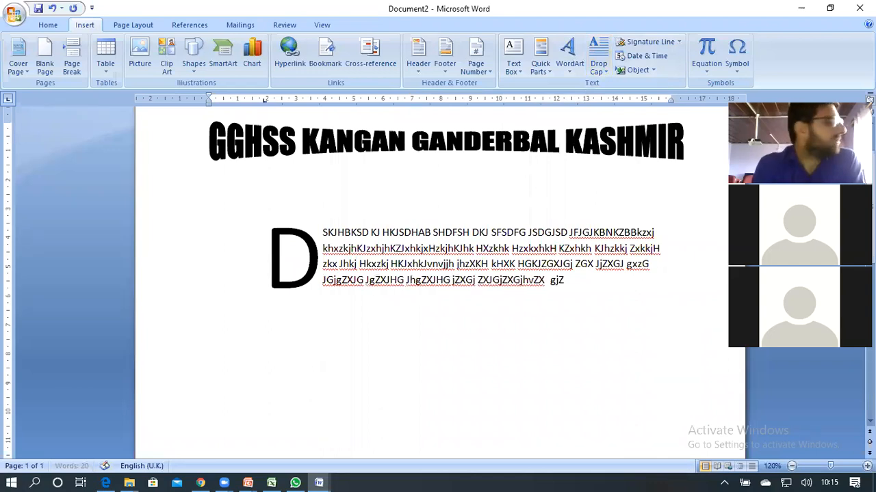
type("XgZXG zXJ jgZXJG jZXGXJGjZXGJg")
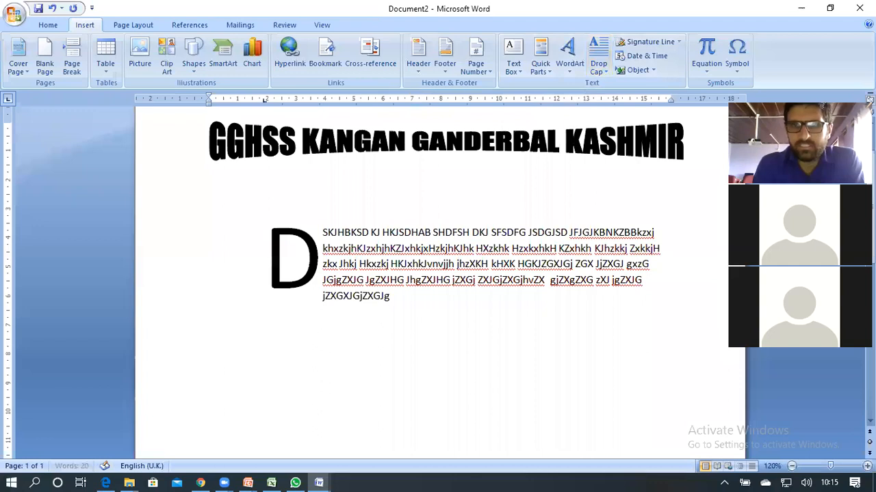
type("zXJGzjXGzJGJHgZXJgzXJgZJXGZJGJ")
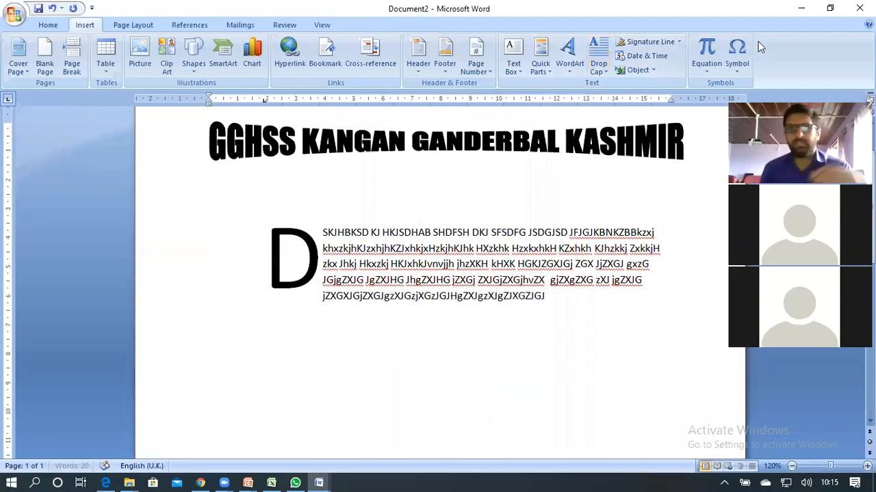
left_click(597, 69)
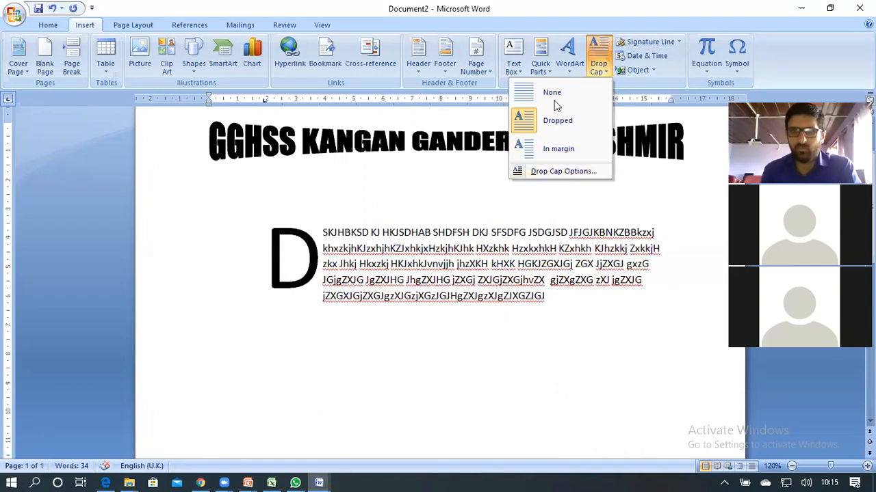
left_click(220, 335)
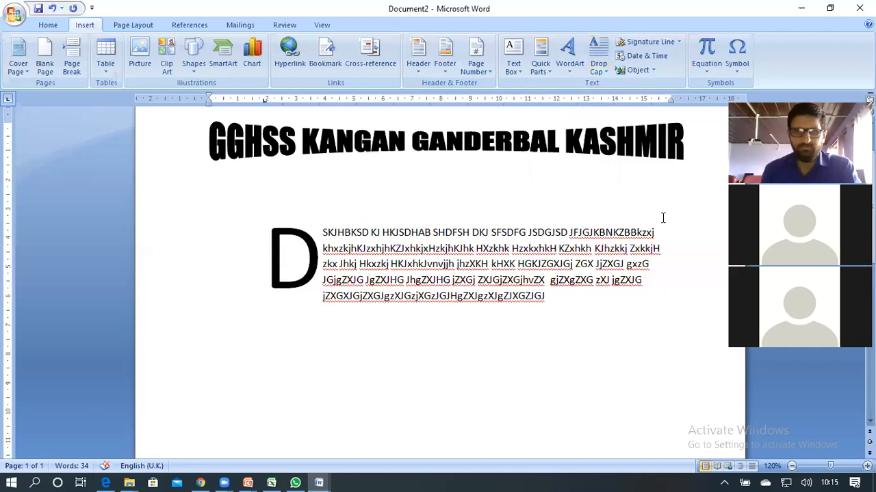
- Add the diagonal CONFIDENTIAL 1 watermark to the page
left_click(135, 25)
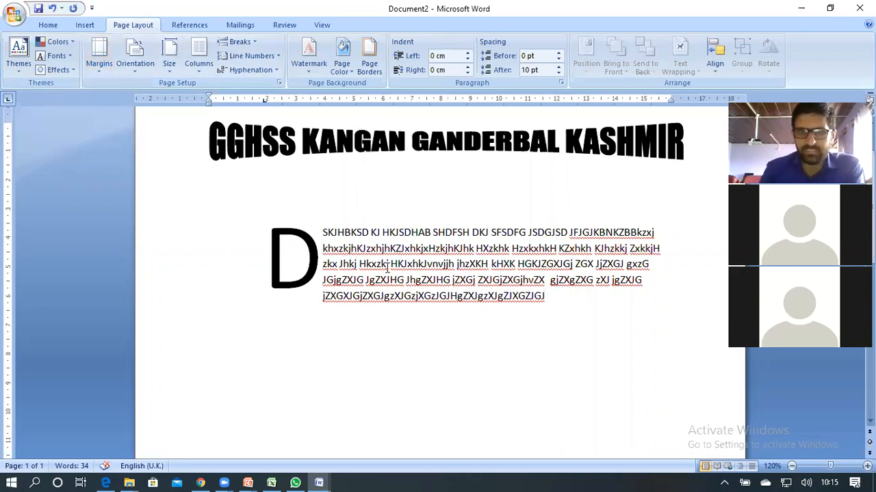
scroll(390, 255, "down", 3)
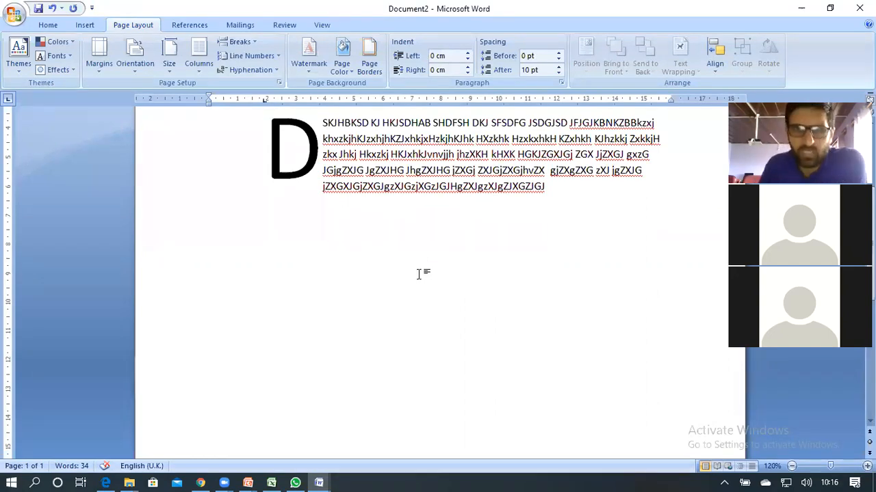
left_click(312, 68)
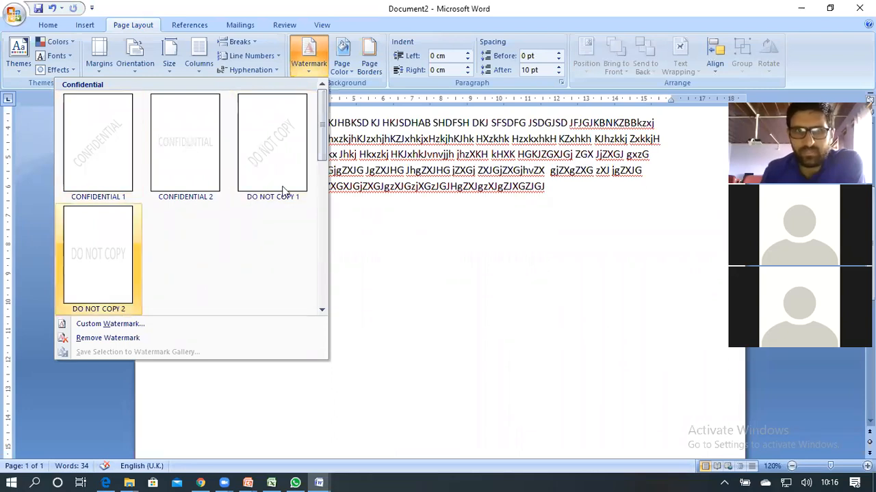
left_click(105, 171)
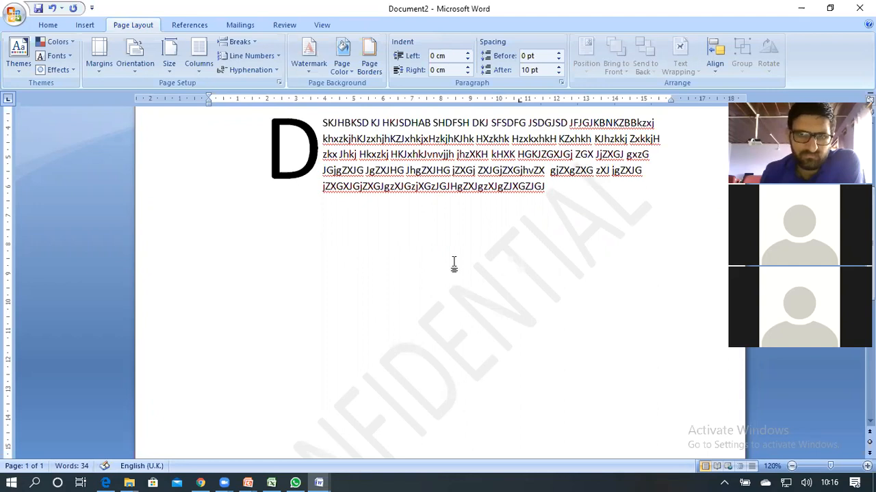
- Undo the diagonal CONFIDENTIAL watermark on the page
scroll(455, 260, "down", 2)
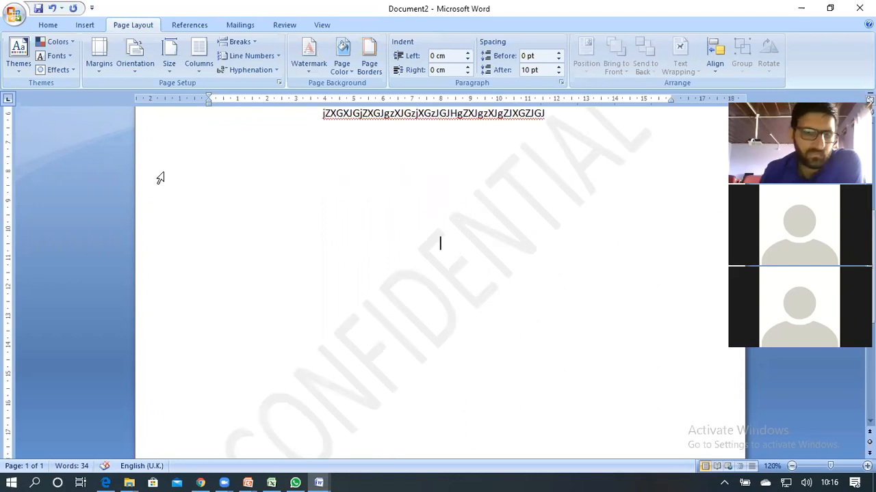
scroll(129, 244, "down", 3)
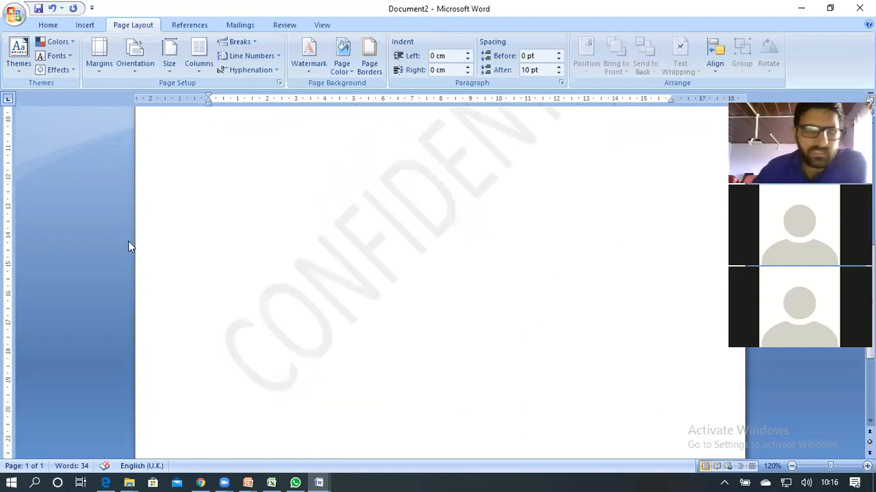
scroll(176, 293, "up", 3)
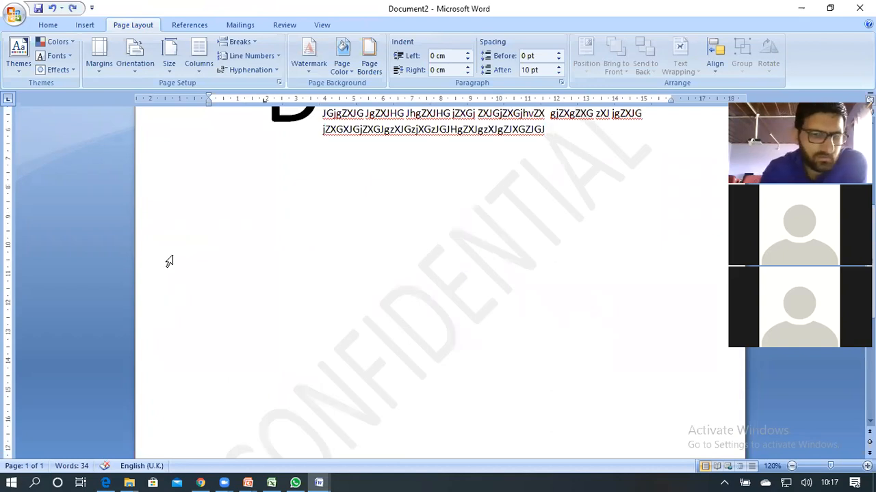
key("ctrl+z")
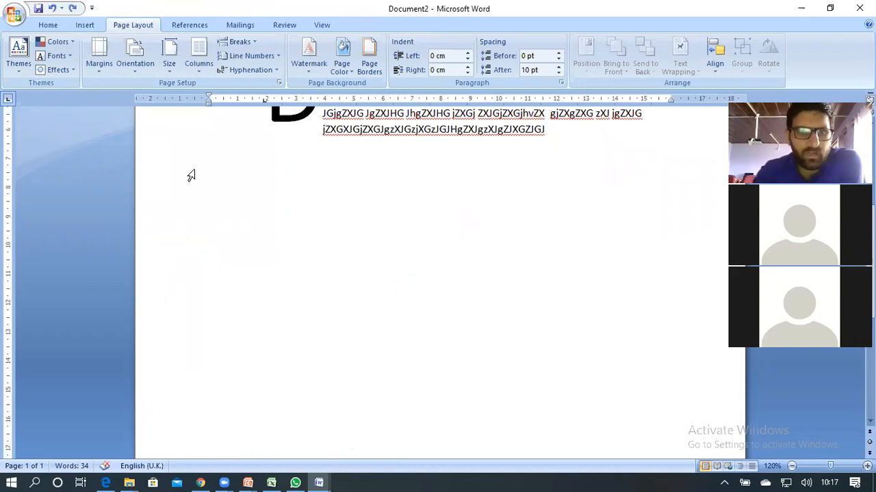
- Set up a custom text watermark with the wording "GGHSS KANGAN"
left_click(307, 72)
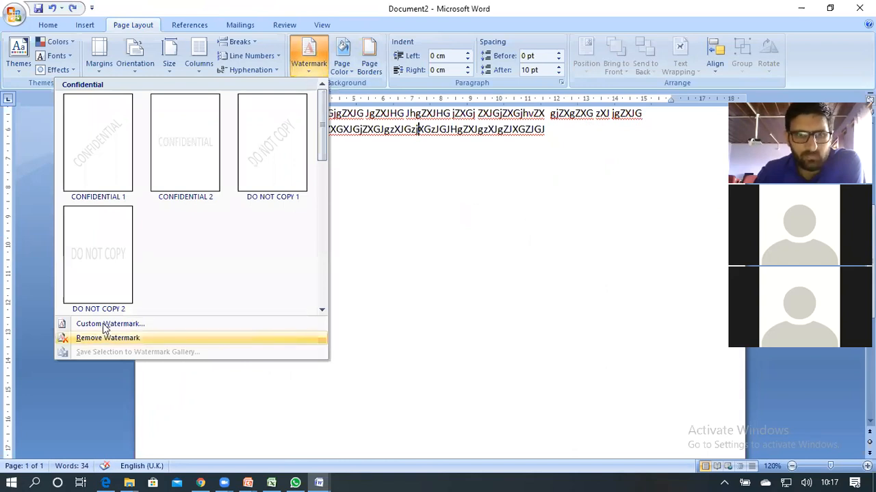
left_click(103, 325)
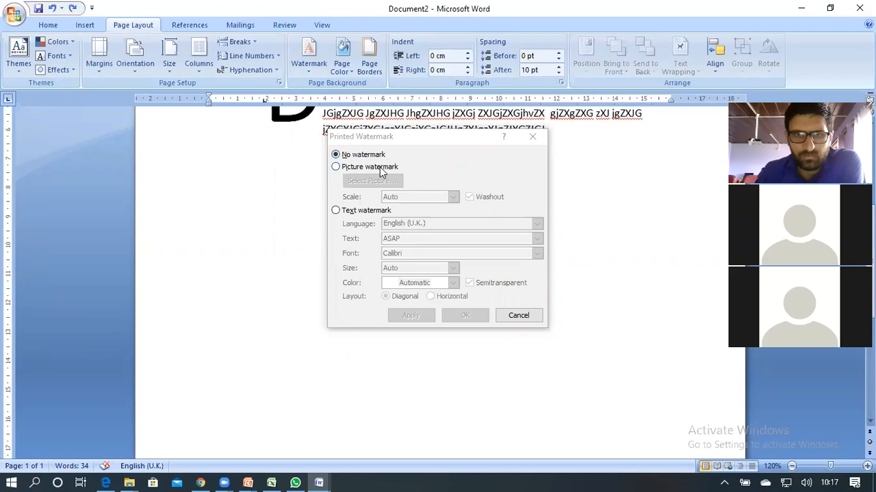
left_click(336, 211)
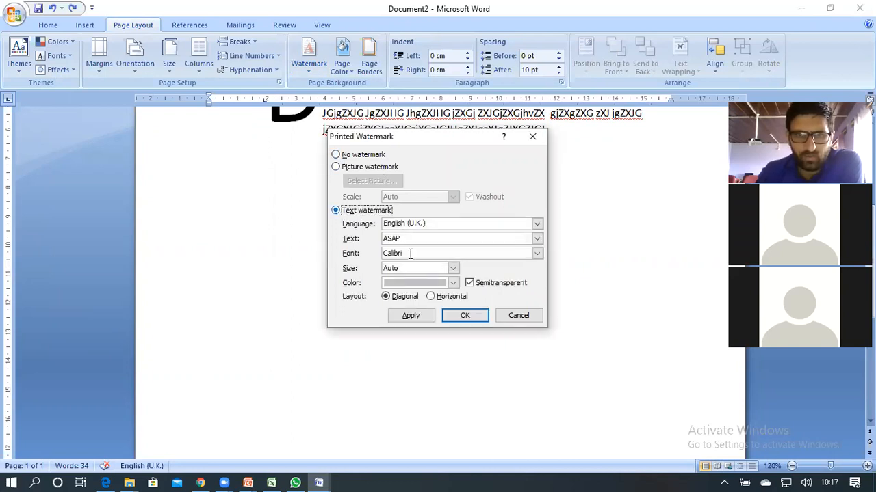
left_click_drag(423, 238, 385, 243)
left_click_drag(256, 298, 256, 298)
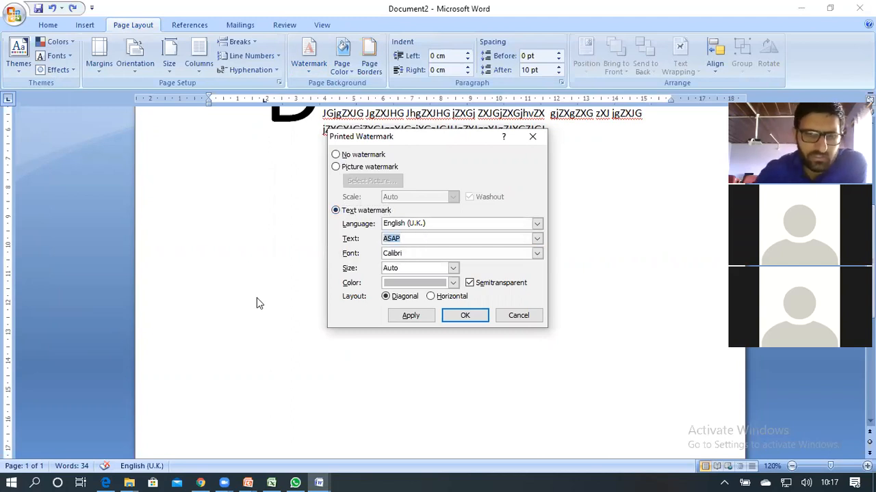
type("g")
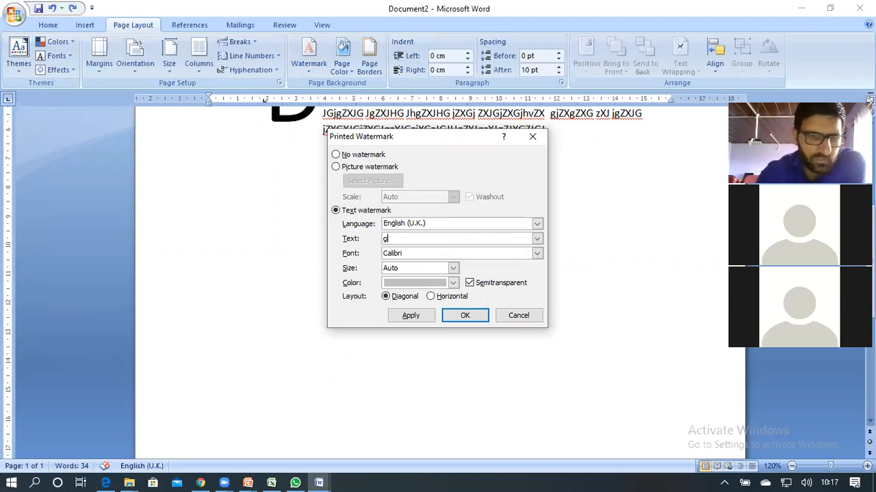
key("BackSpace")
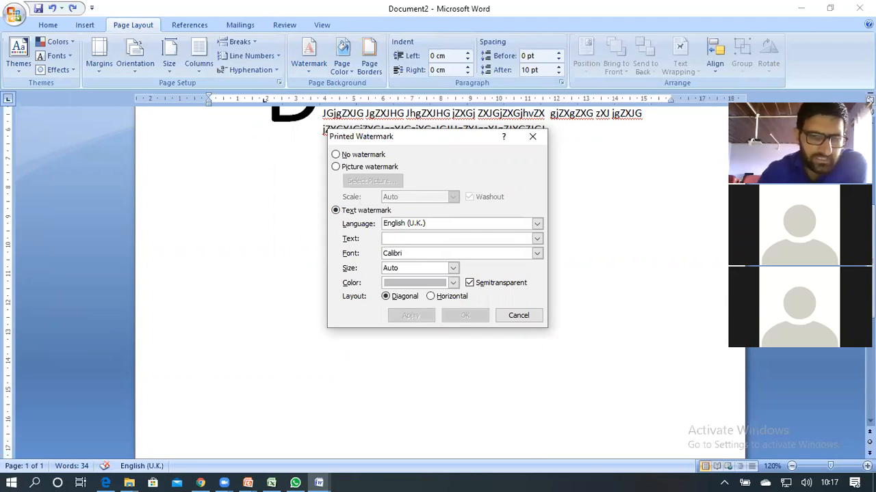
type("GGHSS")
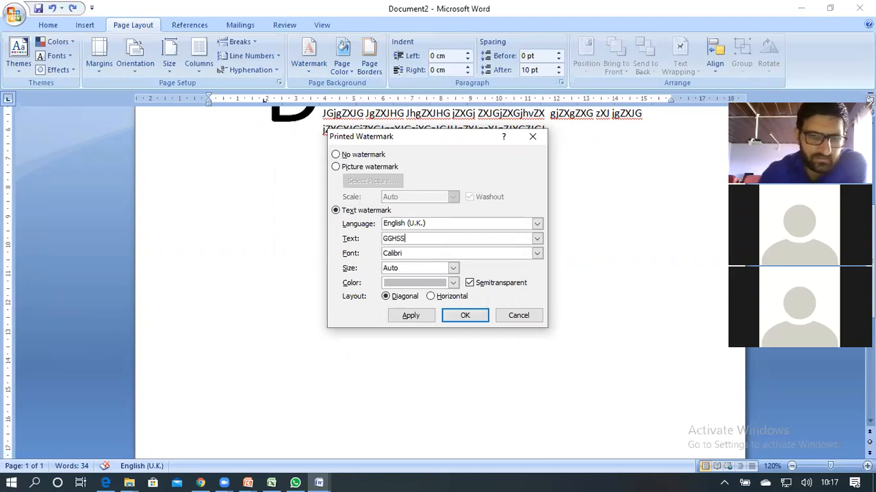
type(" KAN")
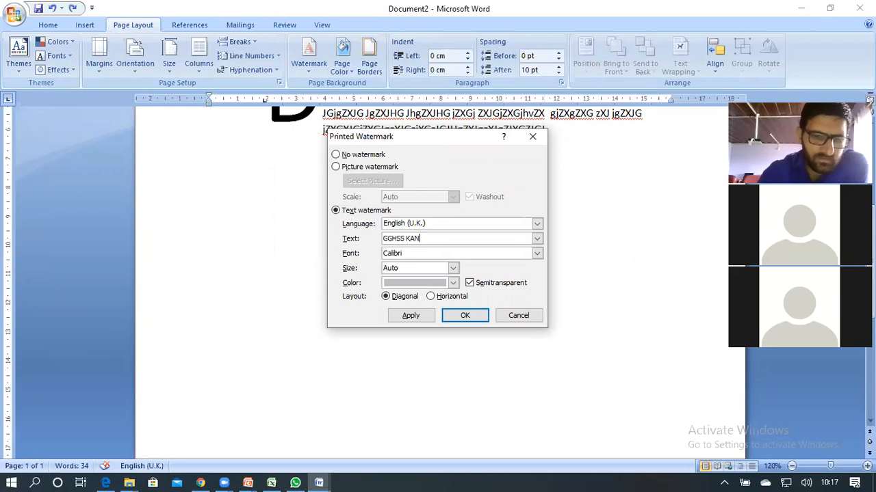
type("GAN")
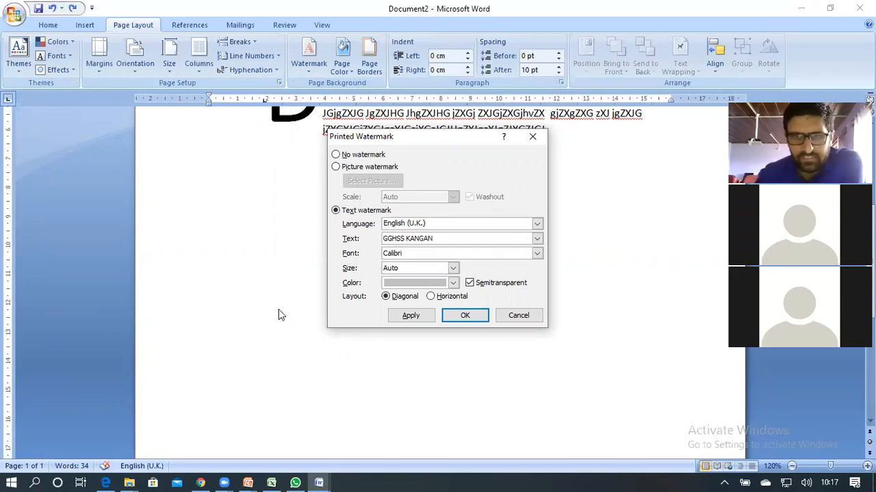
- Colour the custom watermark text standard red and apply the watermark to the page
left_click(453, 284)
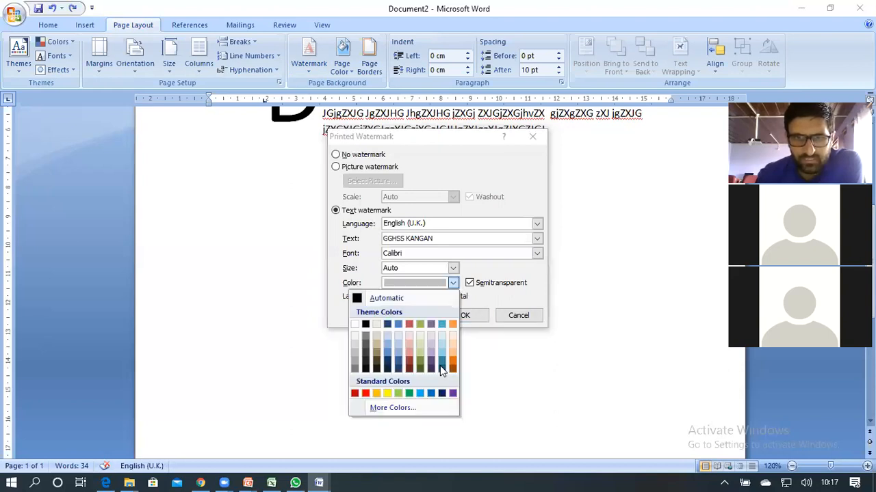
left_click(365, 394)
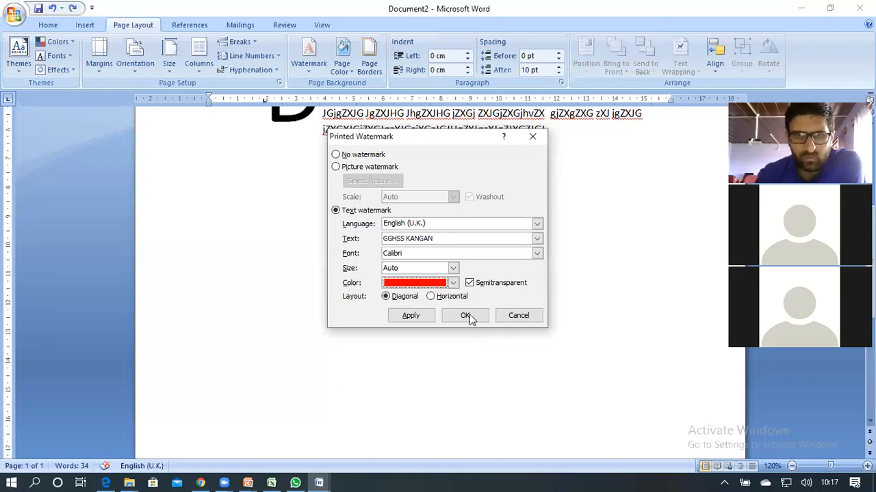
left_click(470, 319)
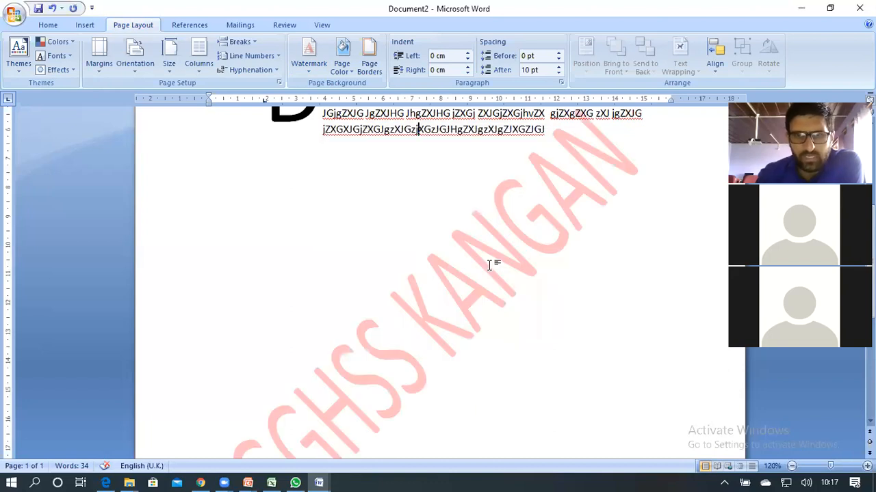
- Insert filler letters starting with ",MN,MN,MN" within the last line of the drop-cap paragraph until the paragraph fills about eight lines
scroll(486, 262, "down", 3)
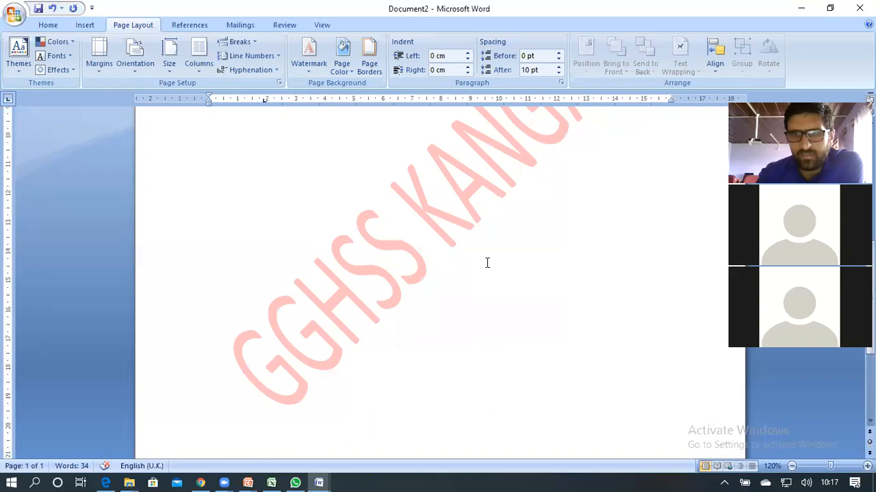
scroll(485, 262, "up", 7)
scroll(477, 252, "down", 3)
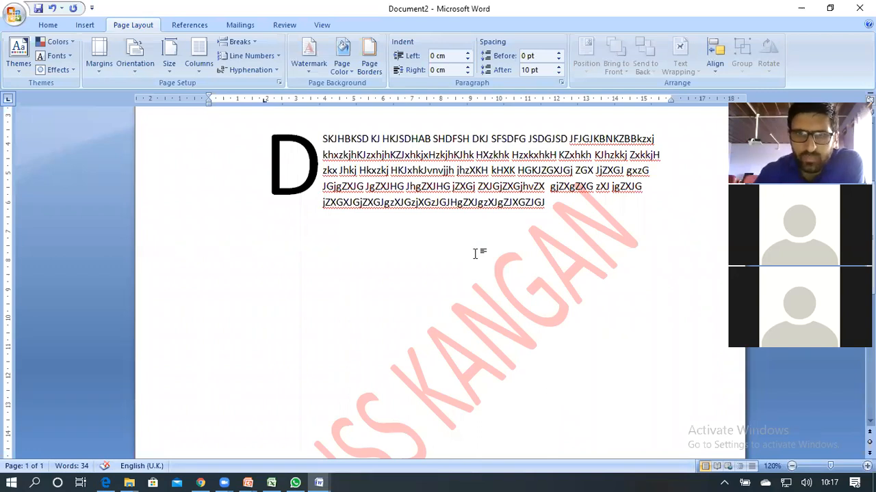
type(",MN,MN,MN,MN,MN,MN")
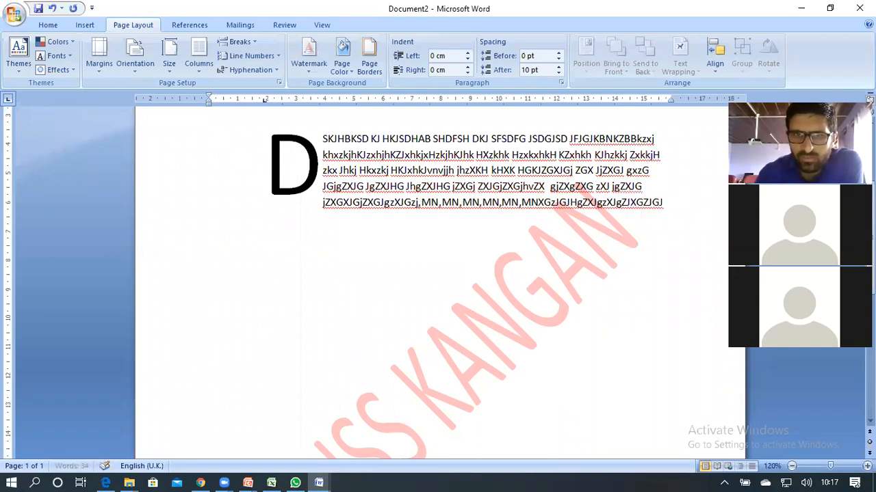
type(",MN,MN,MN,MN,MN,M")
type("NM,N,.MBN,MB")
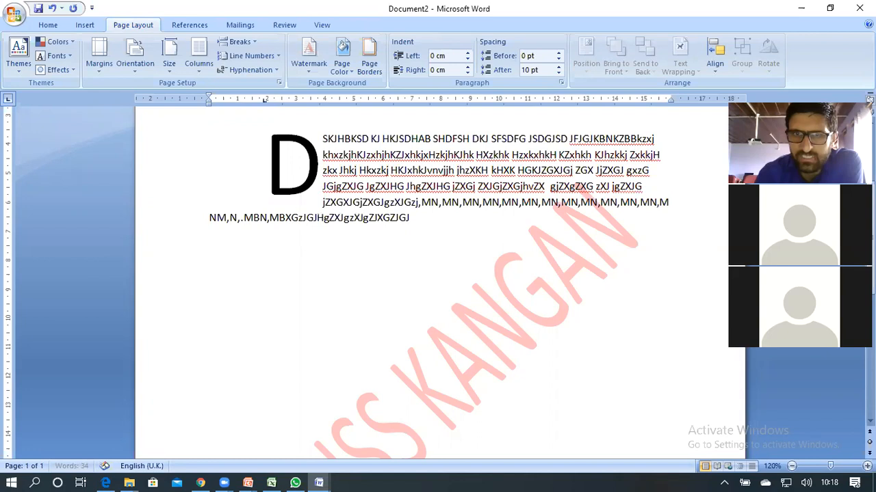
type("M,BNM,BM,BMNBMNB")
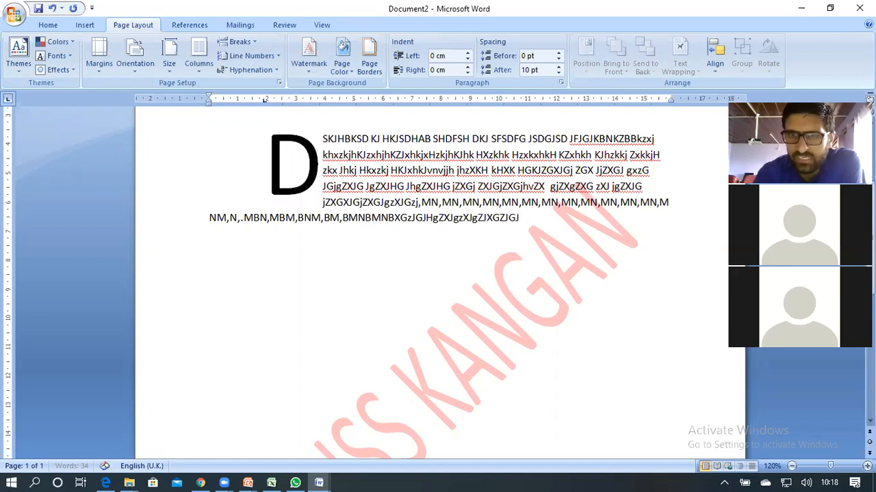
type("MNBMNBMNBMNBMNBMNBMNBMNBMNBMNBMNBMBMNB")
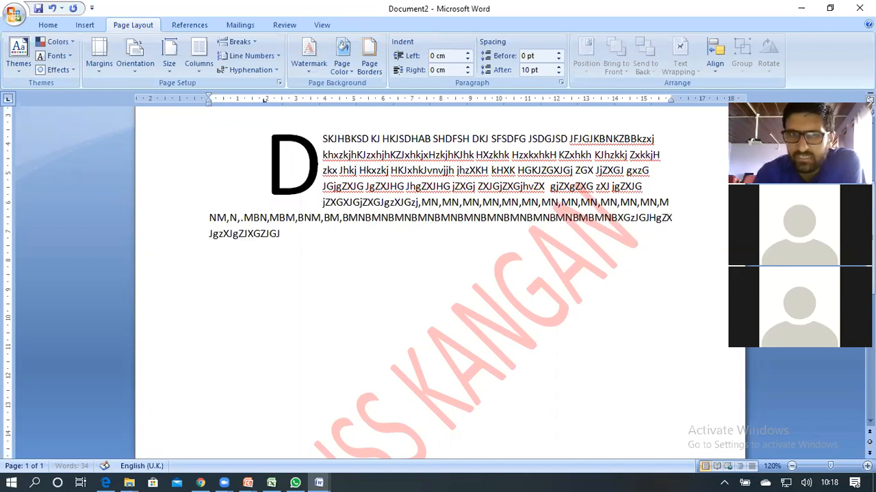
type("MNBMNBMNBMNB")
type("MBMNBMNBMNBMNBMNBMNBMN")
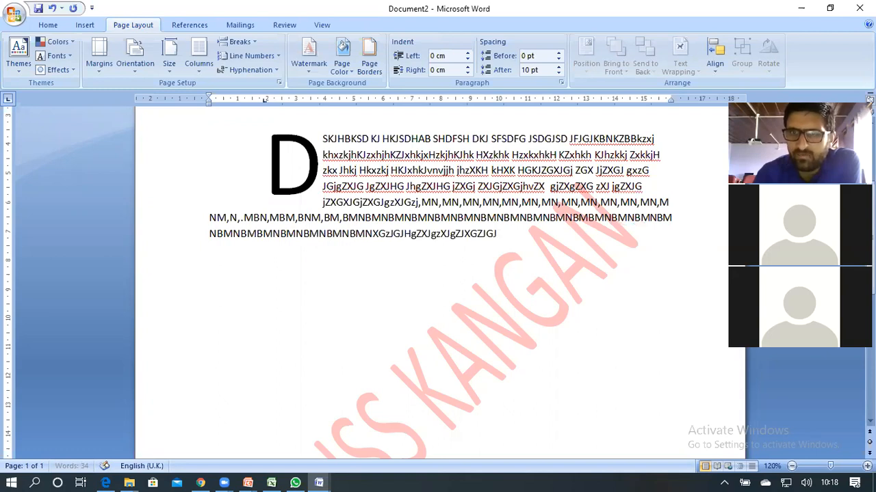
type("BMNBMNBMNBMNBMNBMNBMNBMNBMNBMNBMBMNBMNBMNB")
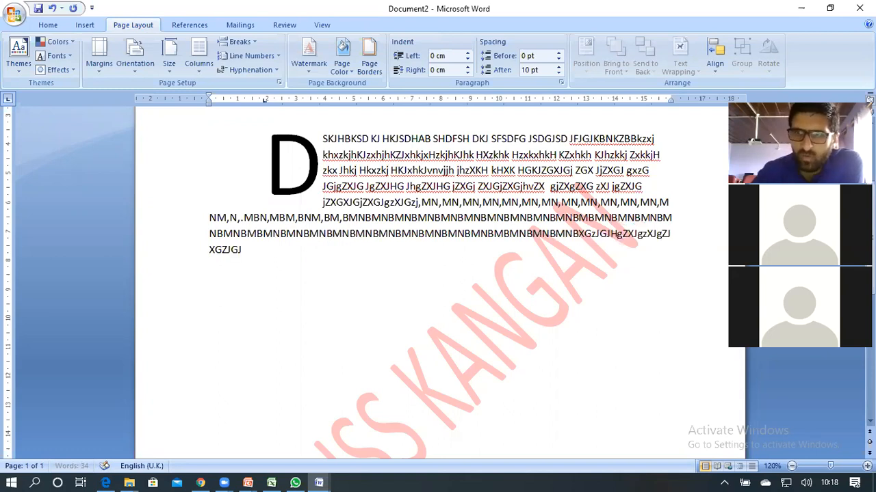
- Examine how the red watermark lies behind the paragraph and across the rest of the page
scroll(507, 276, "down", 2)
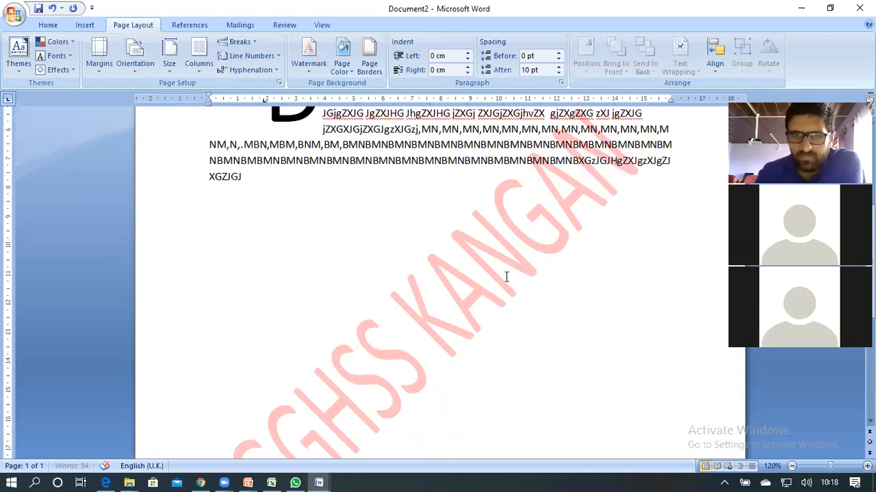
scroll(506, 276, "down", 1)
scroll(506, 276, "up", 3)
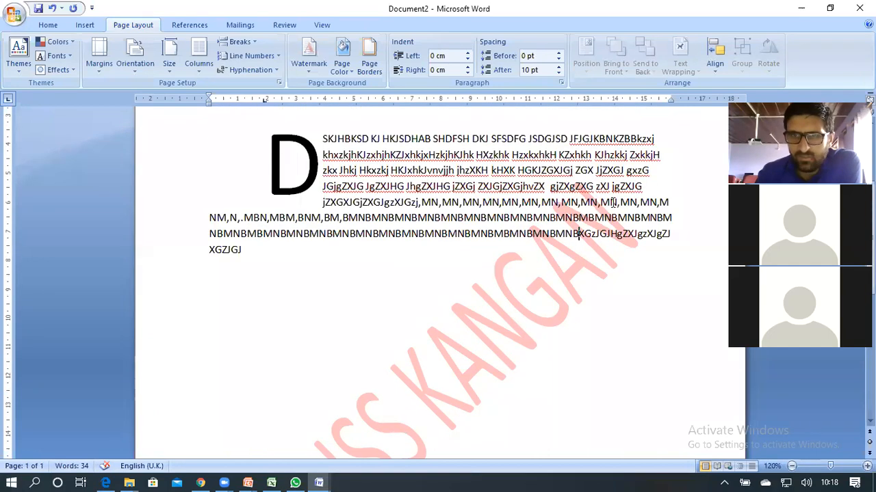
scroll(507, 301, "down", 12)
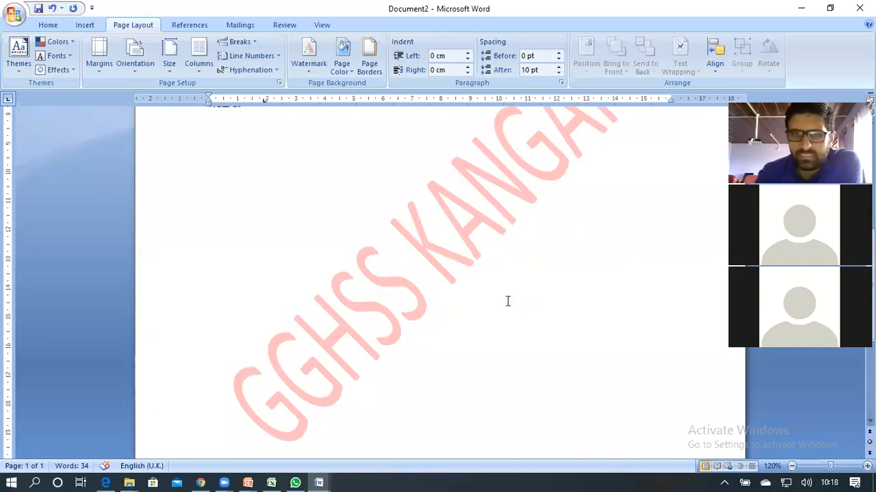
scroll(548, 290, "up", 7)
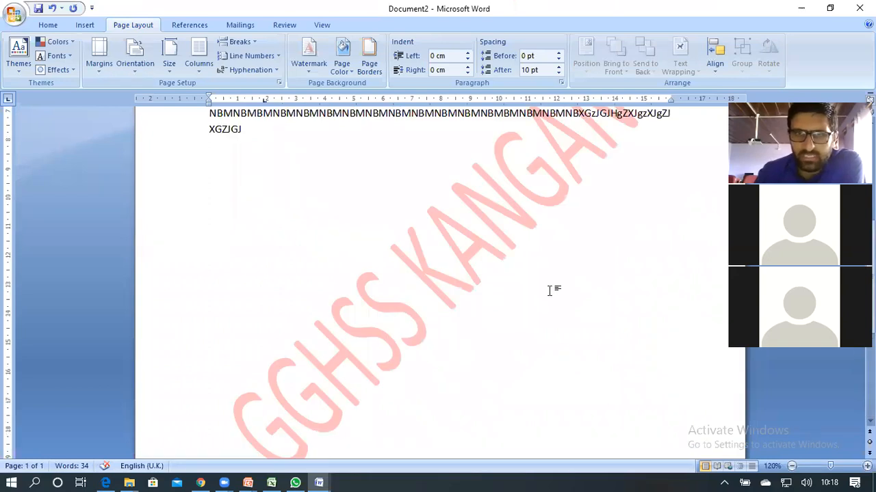
scroll(547, 277, "down", 1)
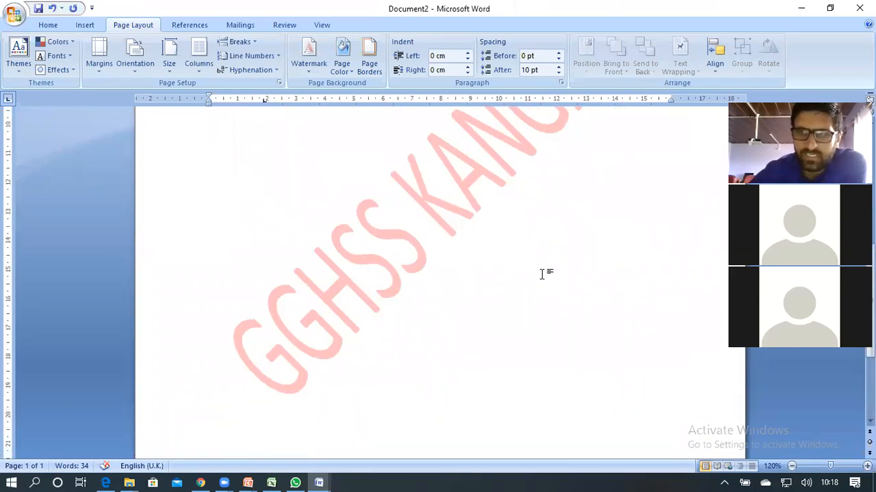
scroll(495, 271, "up", 4)
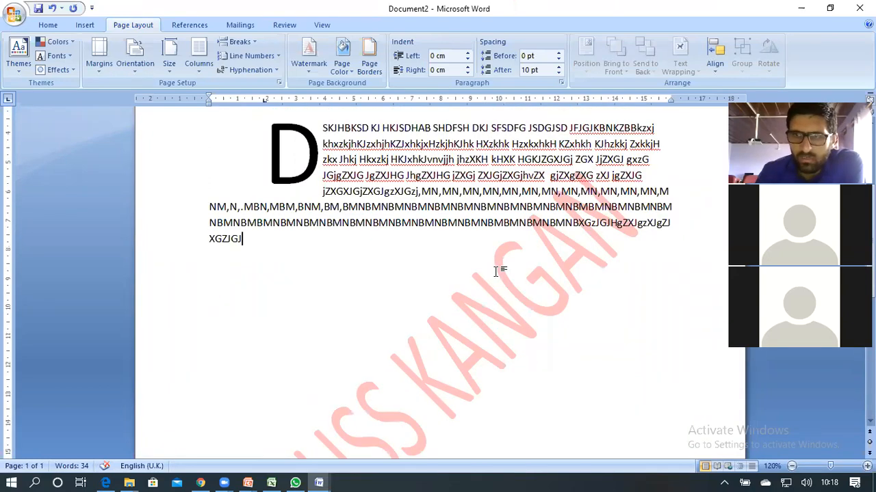
scroll(495, 271, "down", 1)
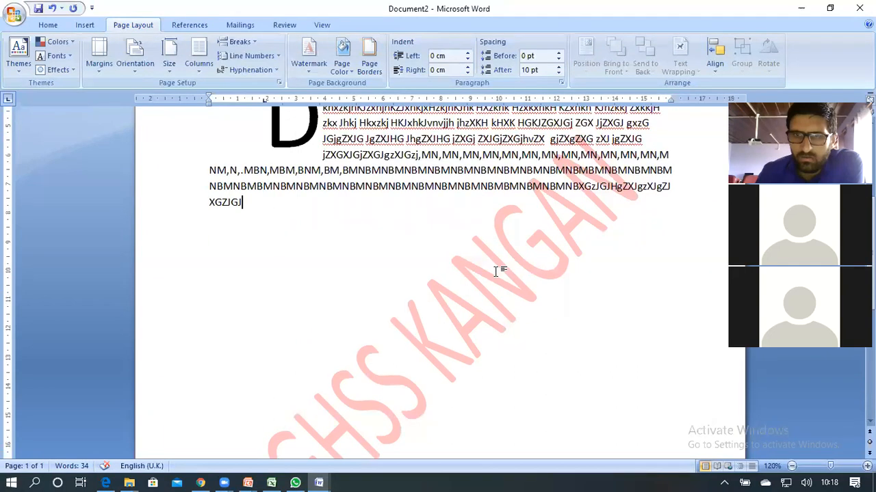
scroll(495, 272, "down", 5)
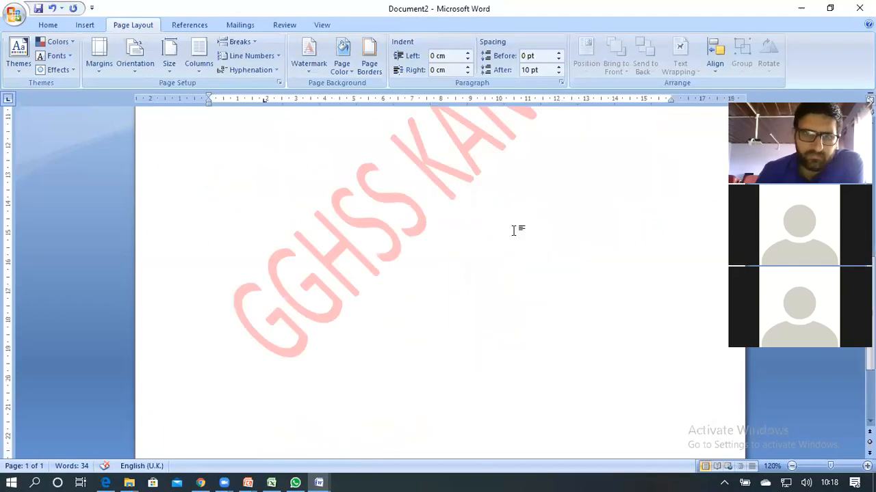
scroll(367, 251, "up", 5)
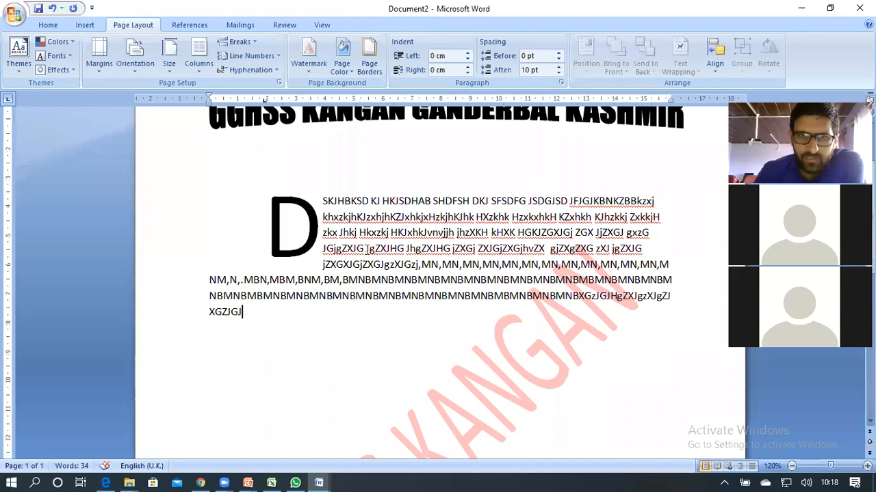
- Review the page orientation choices and the list of standard paper sizes for the document
left_click(343, 280)
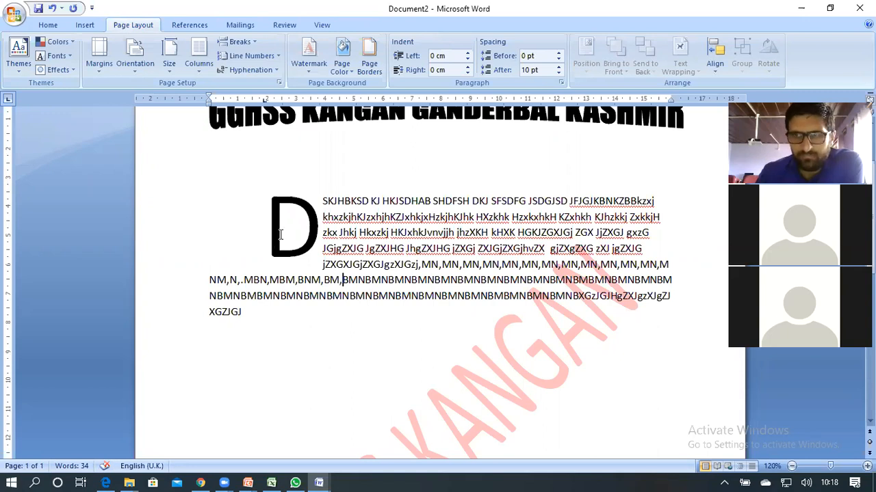
left_click(140, 72)
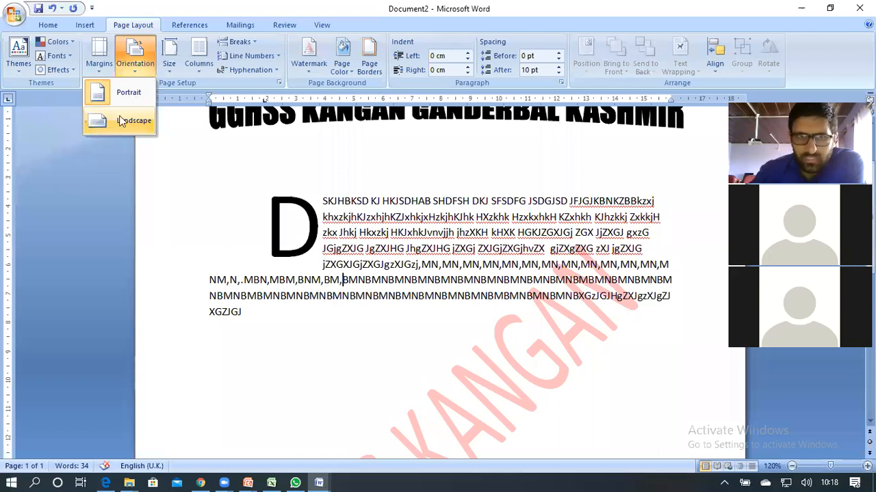
left_click(170, 71)
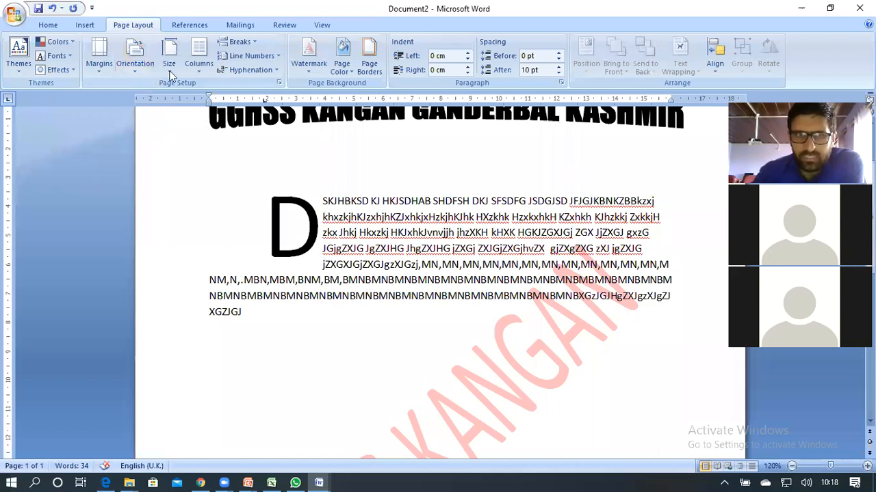
left_click(170, 71)
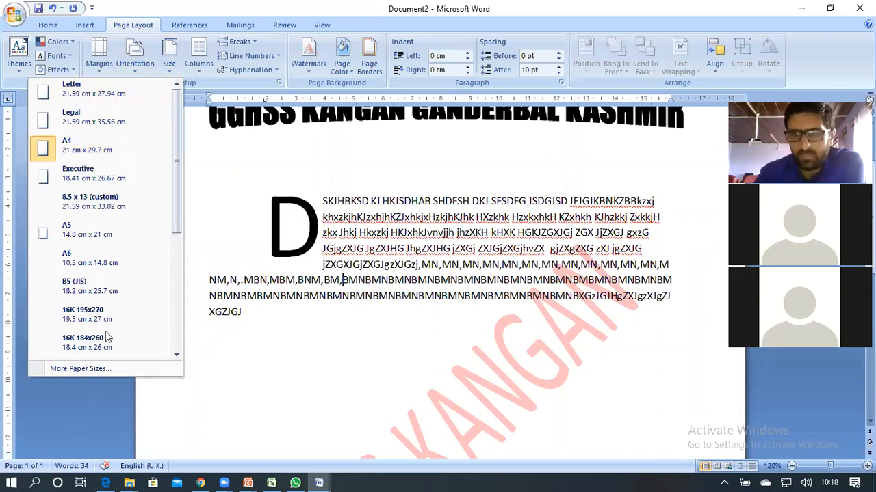
left_click(110, 269)
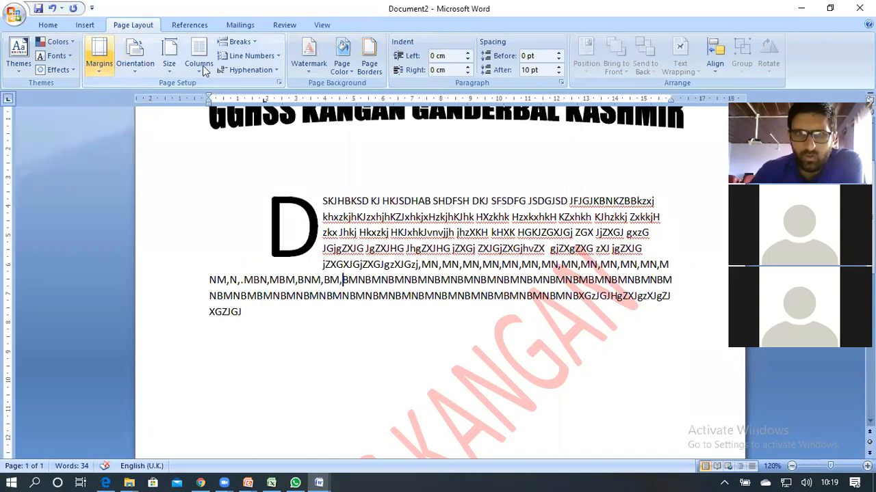
left_click(99, 58)
scroll(248, 186, "down", 3)
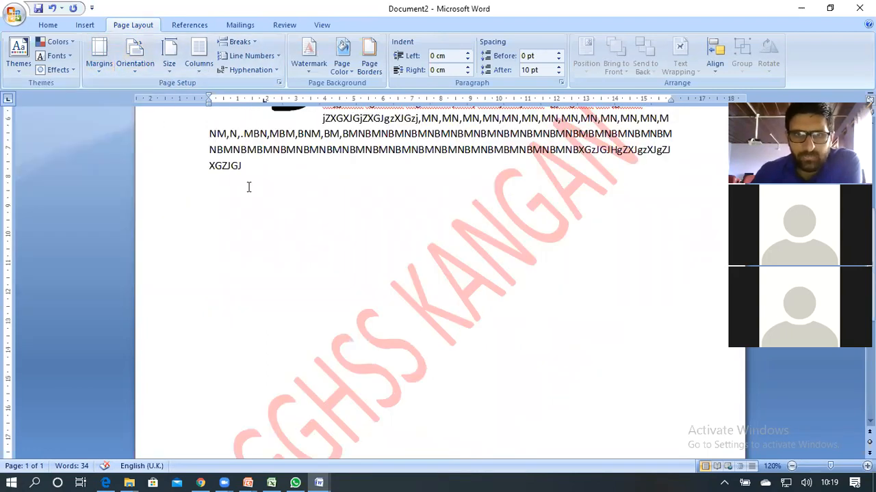
scroll(248, 187, "up", 2)
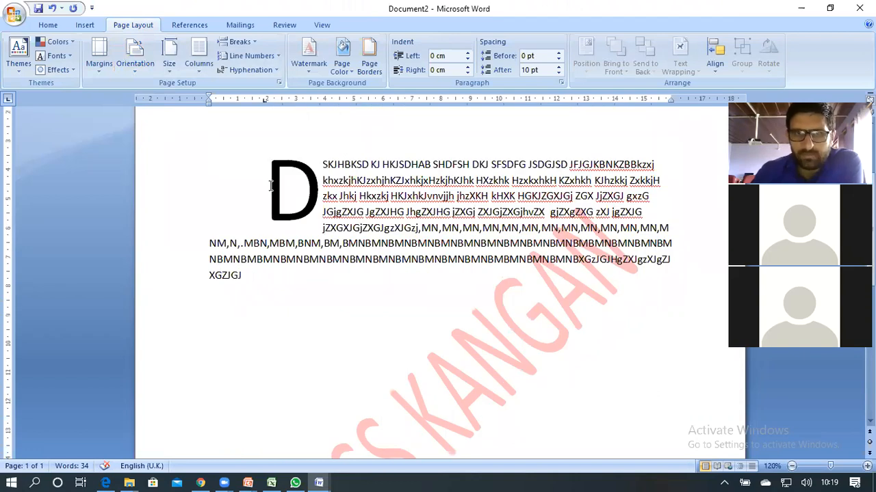
key("ctrl+a")
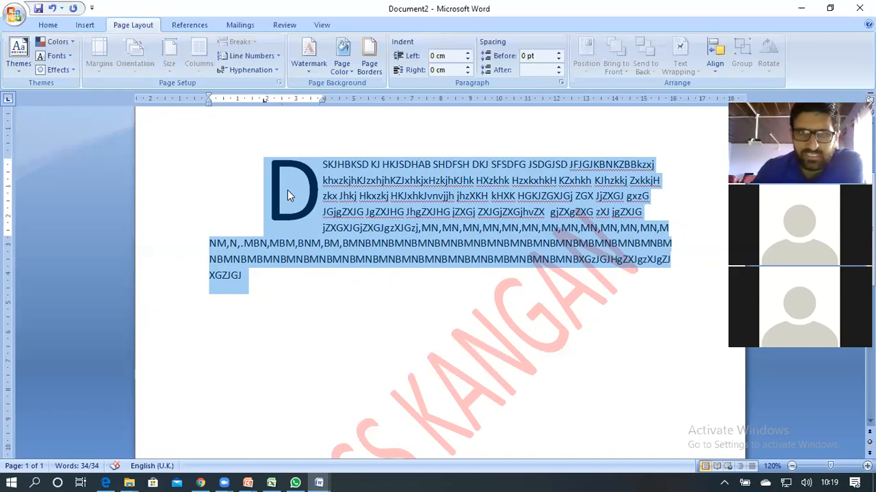
left_click(374, 164)
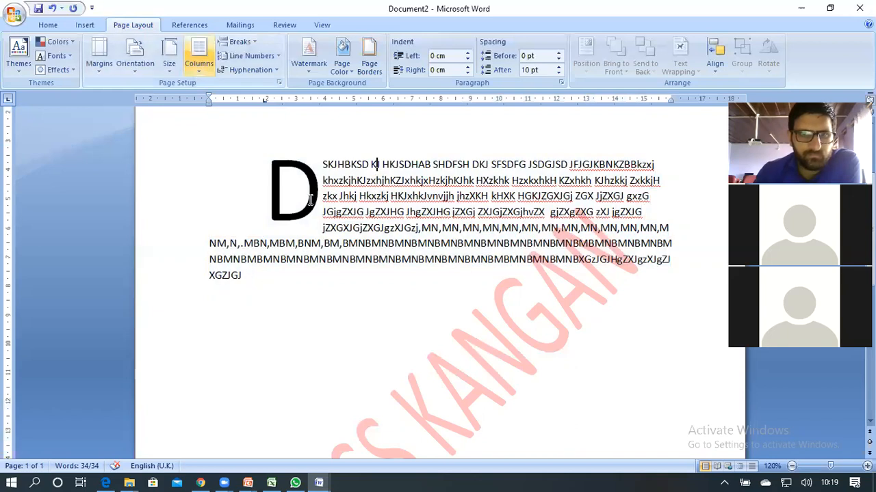
left_click_drag(309, 198, 444, 279)
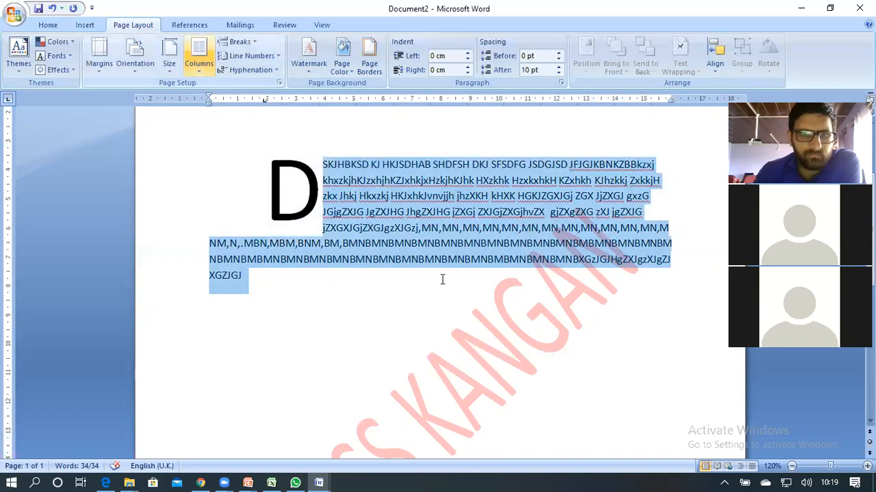
left_click(280, 305)
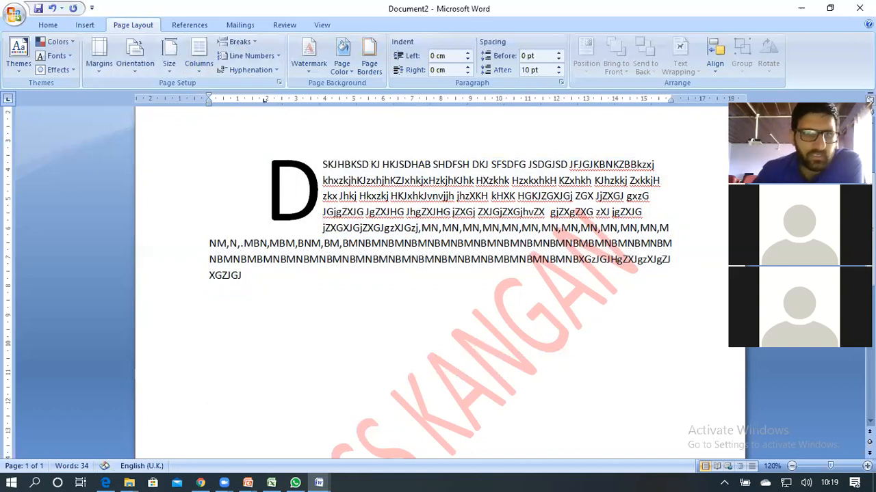
- Arrange the document text in three columns and check how the drop-cap paragraph fits the first column
left_click(198, 63)
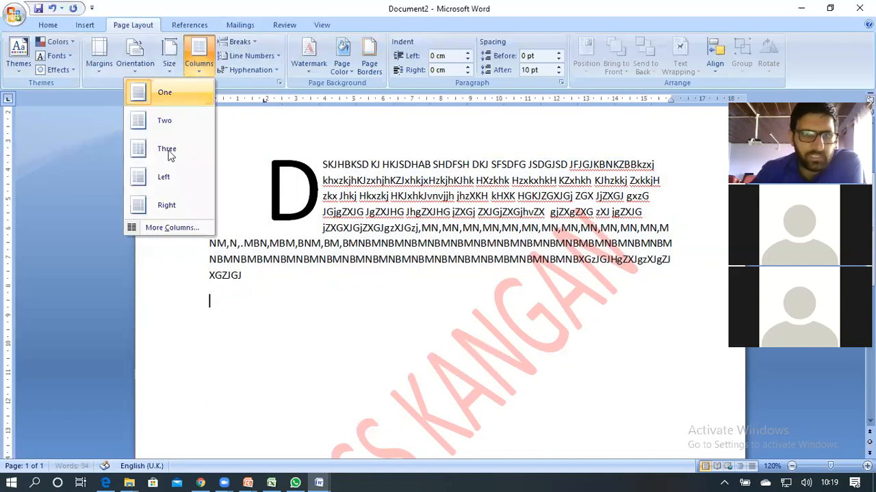
left_click(162, 155)
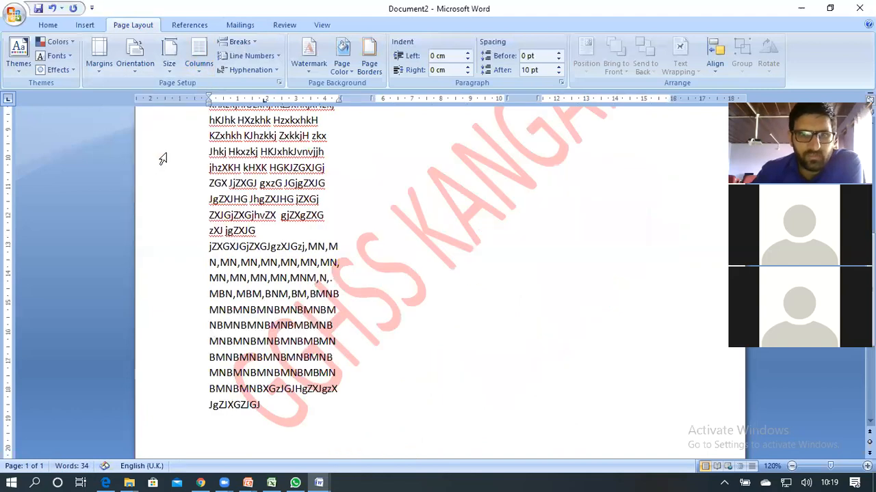
scroll(397, 266, "up", 5)
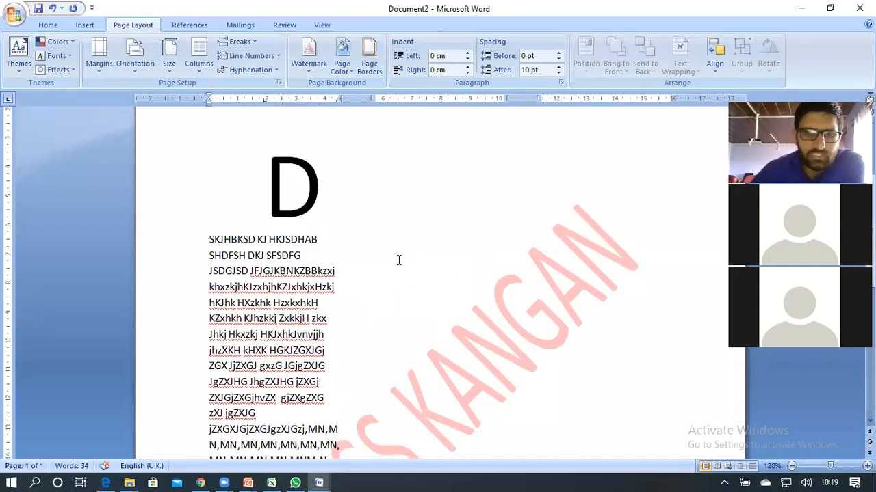
scroll(399, 259, "down", 5)
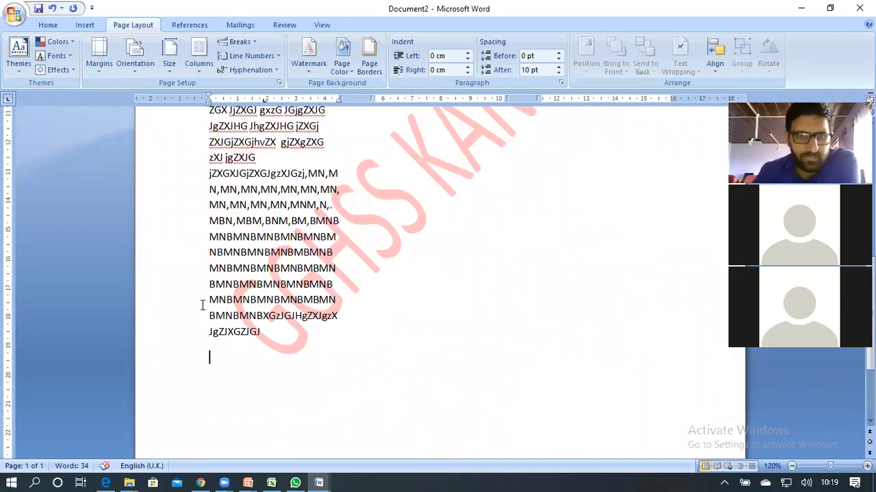
- Copy the paragraph below the drop cap and paste it repeatedly after itself until the three columns extend over three pages
left_click_drag(209, 357, 236, 254)
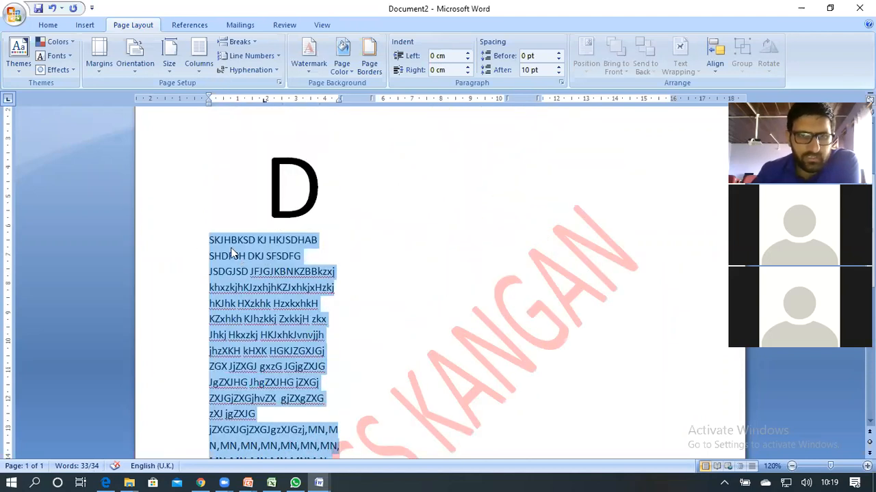
right_click(220, 243)
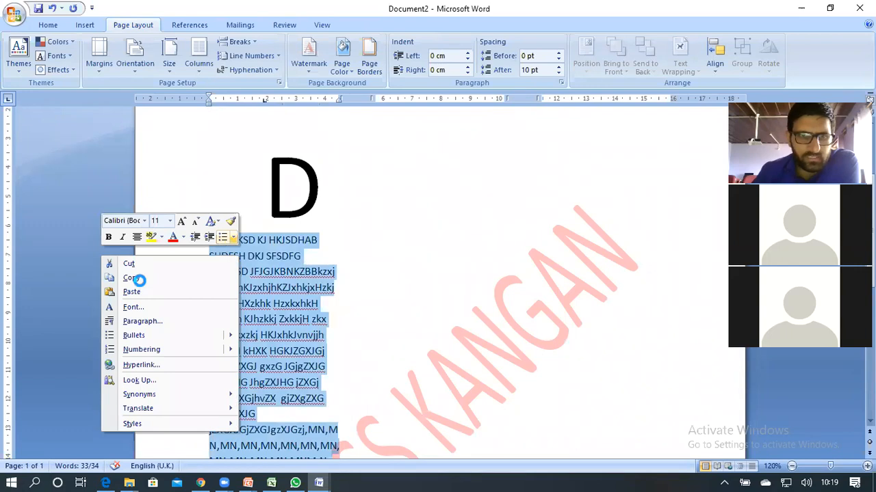
scroll(277, 204, "down", 5)
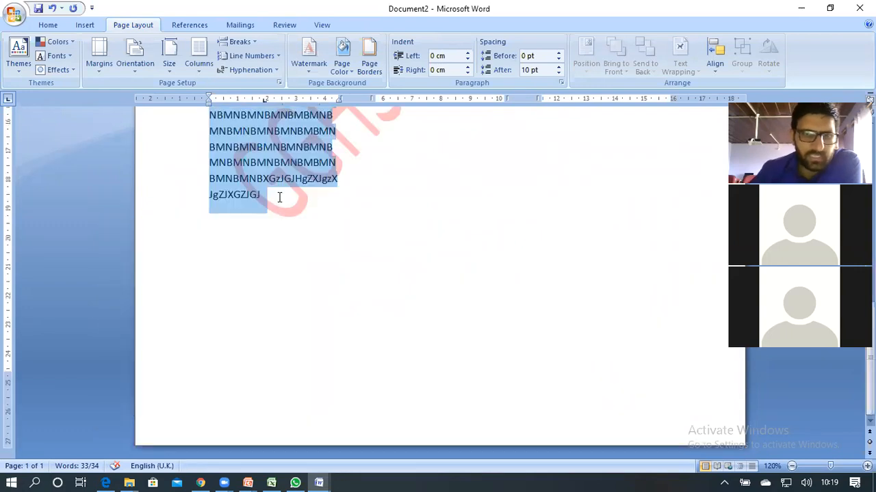
key("Right")
key("Return")
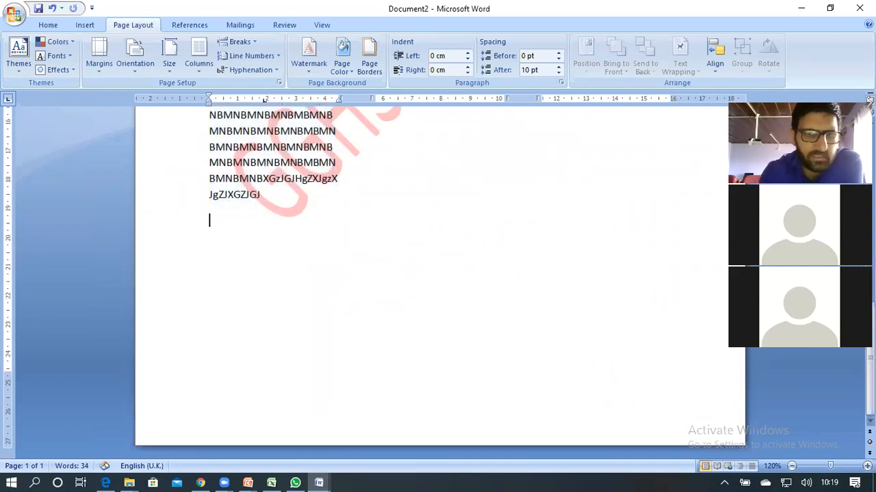
key("ctrl+v")
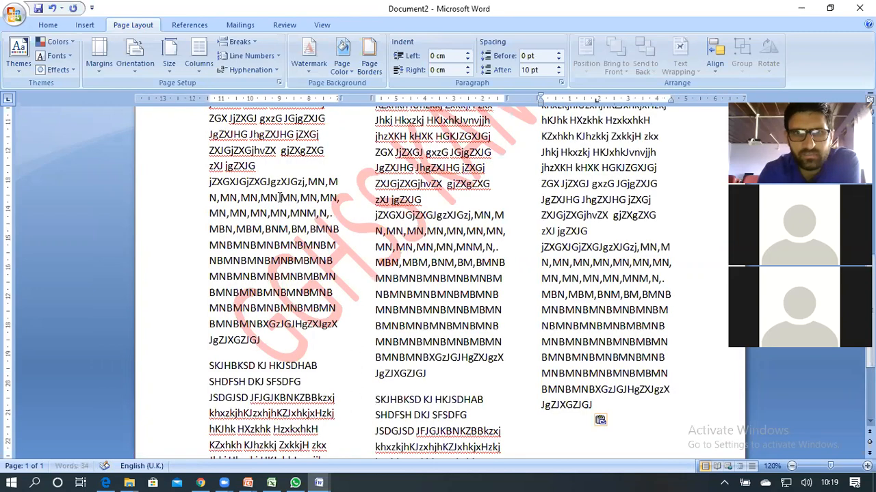
key("ctrl+z")
key("ctrl+v")
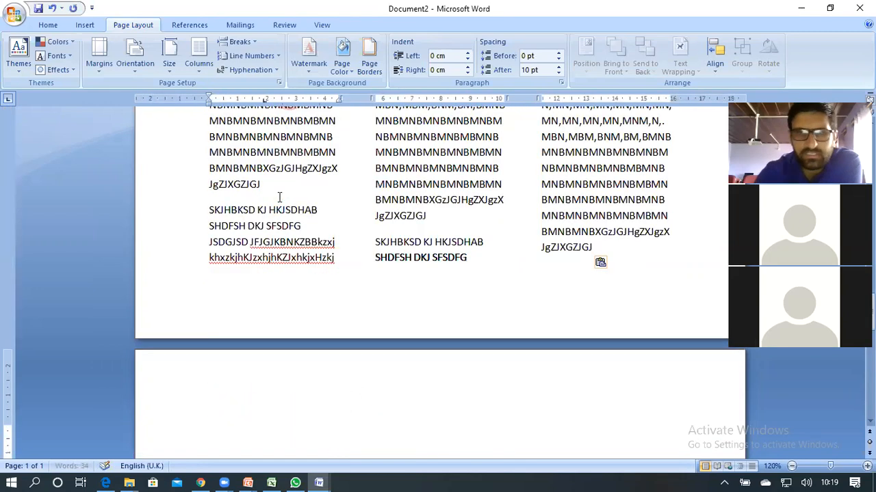
key("ctrl+v")
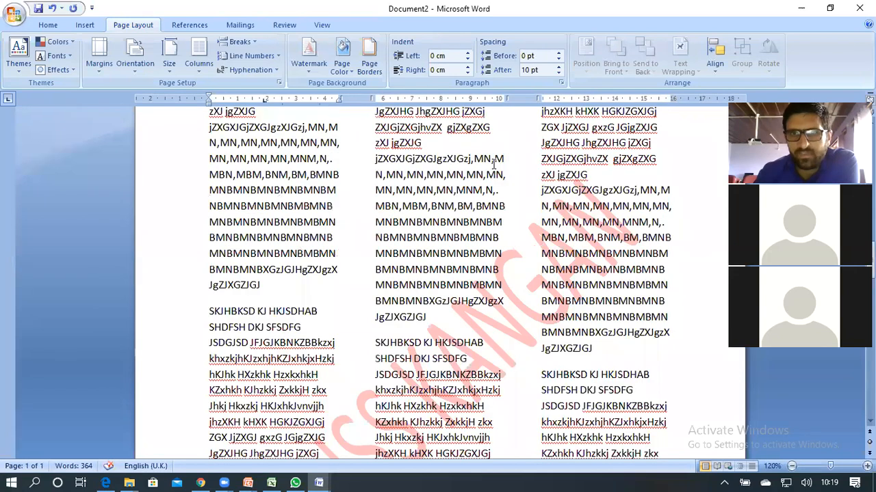
- Examine how the pasted text flows through the three columns from page to page
scroll(503, 168, "down", 4)
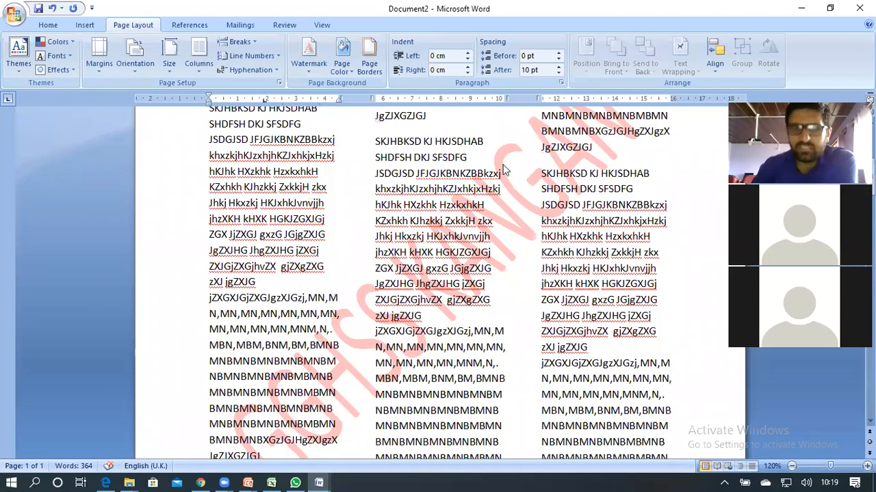
scroll(510, 169, "up", 6)
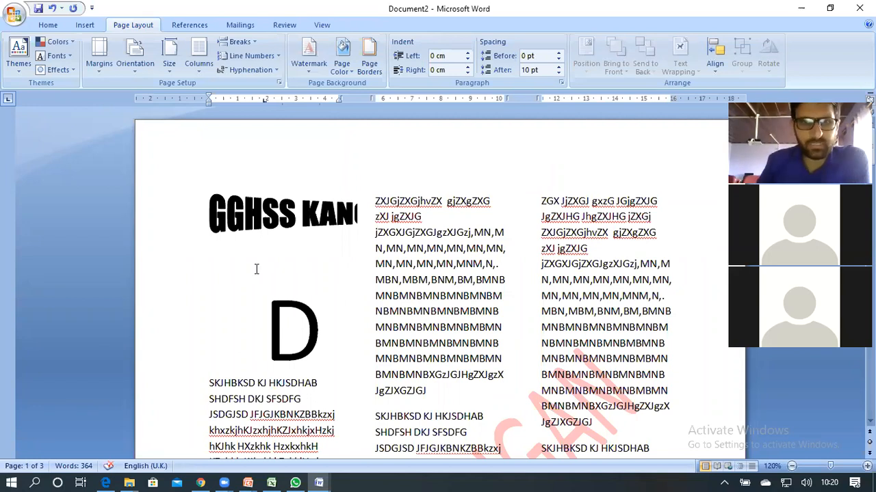
scroll(257, 268, "down", 7)
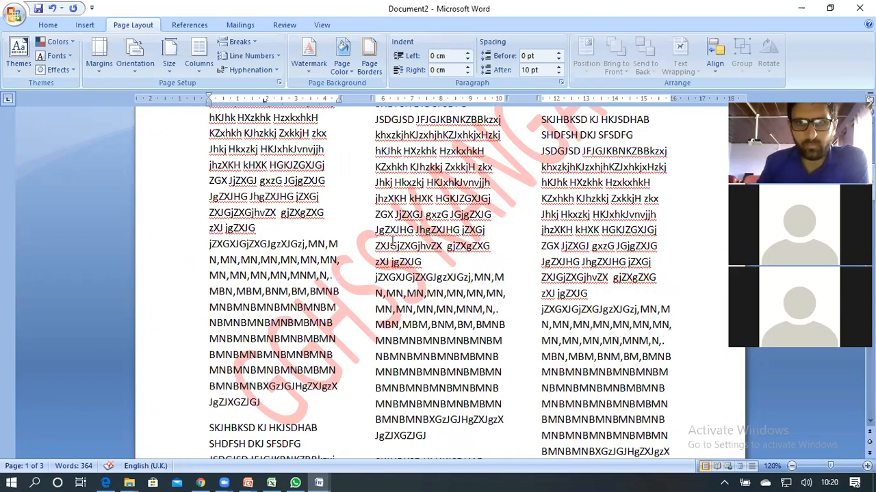
scroll(393, 241, "down", 2)
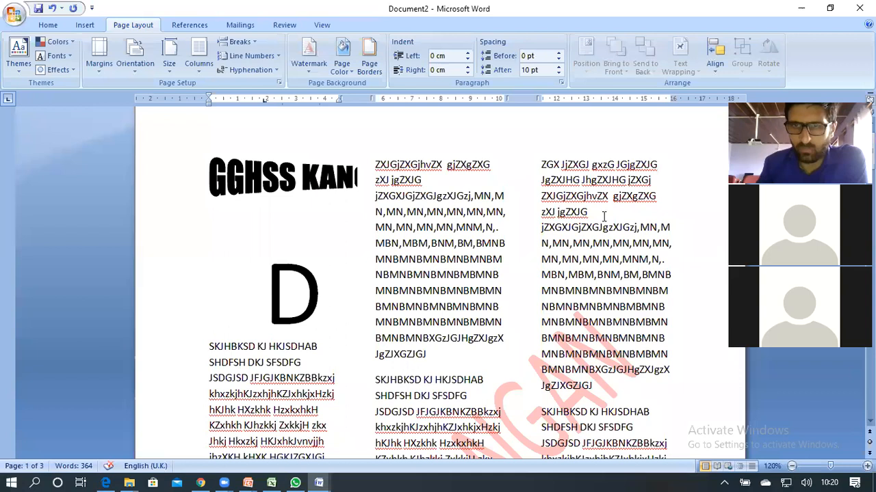
scroll(571, 323, "down", 2)
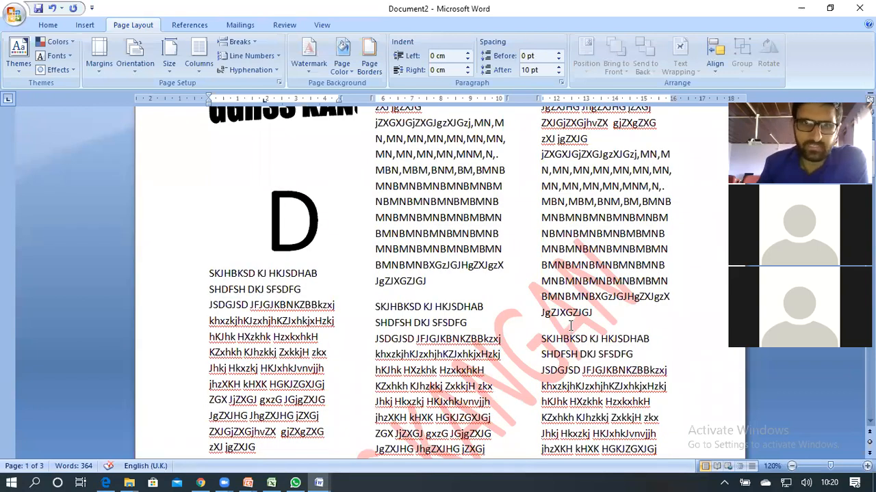
scroll(252, 241, "down", 4)
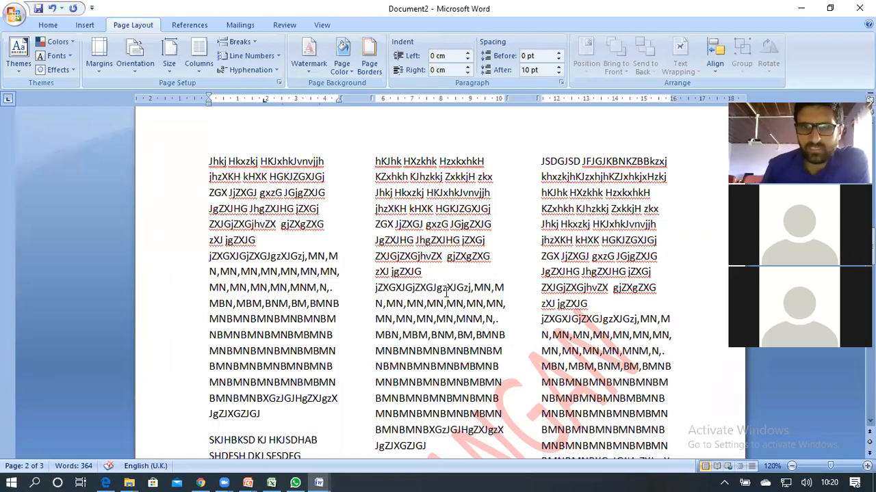
scroll(442, 299, "down", 5)
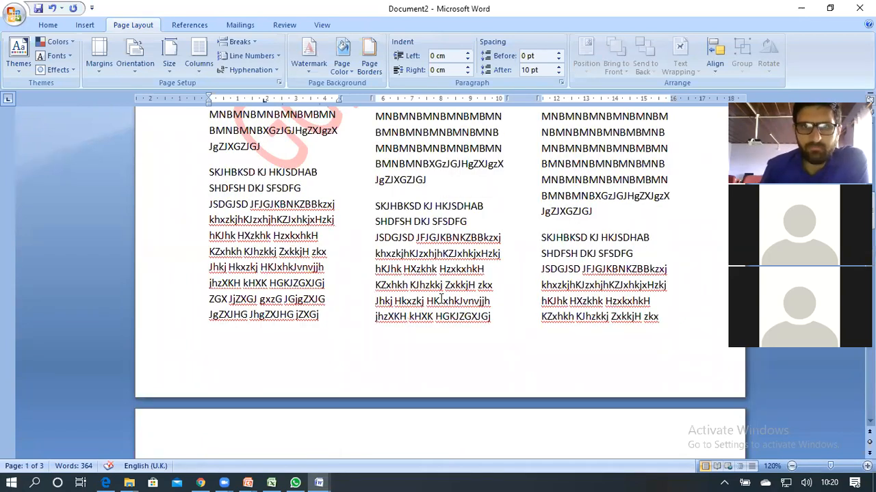
scroll(441, 299, "up", 20)
scroll(518, 177, "up", 2)
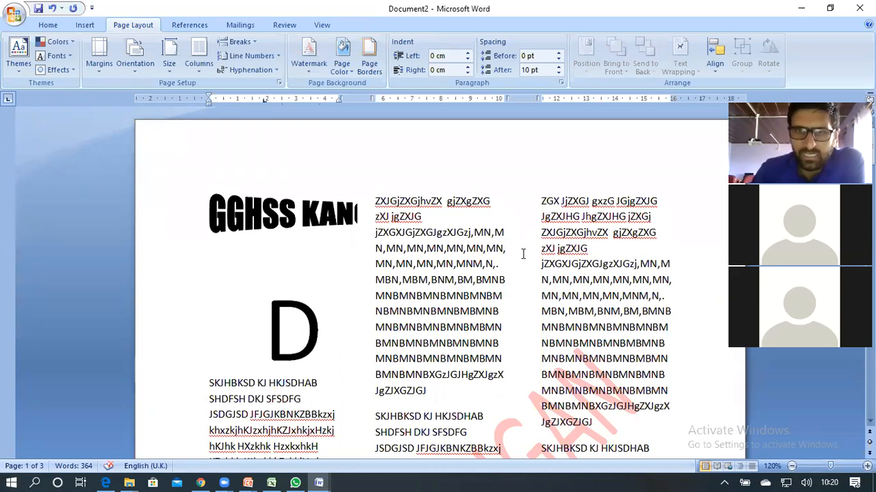
- Bring up the document view options and look over the three-column text and watermark on the first page
left_click(321, 26)
scroll(480, 247, "down", 5)
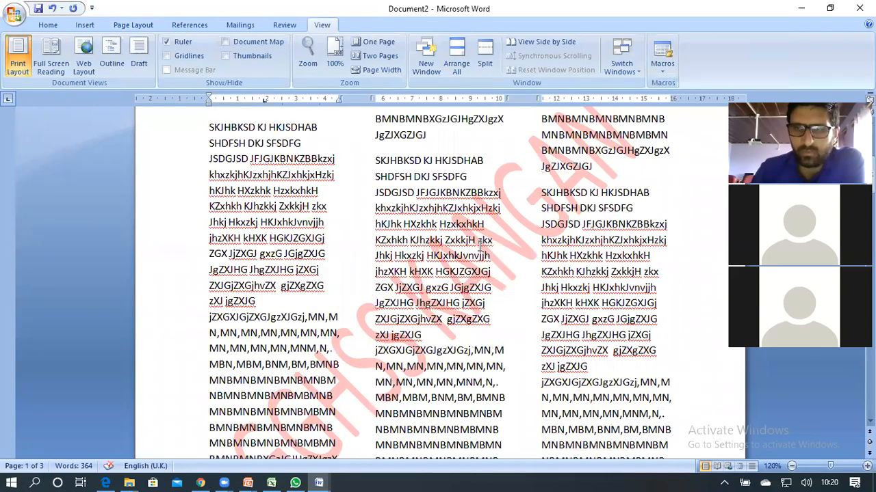
scroll(481, 244, "up", 1)
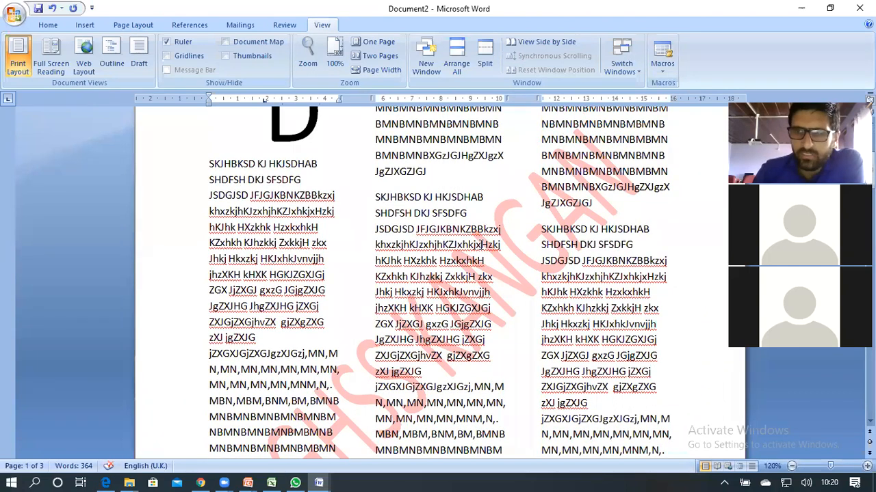
scroll(481, 245, "up", 2)
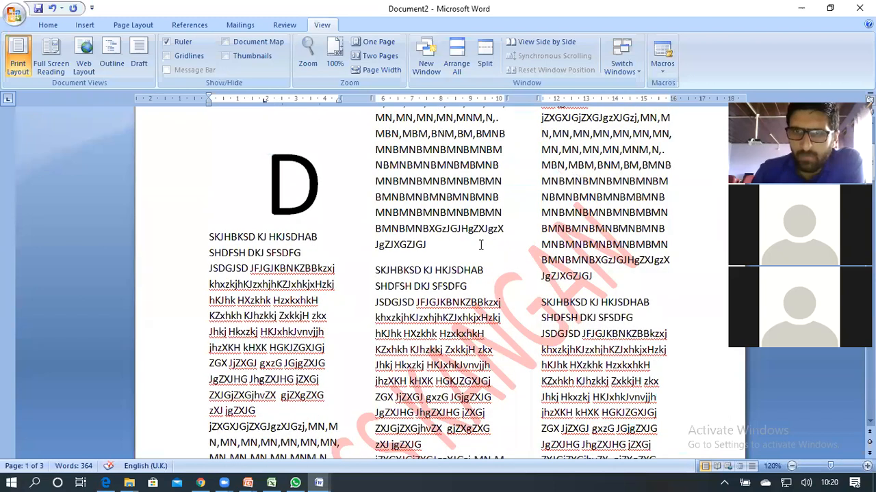
scroll(481, 244, "down", 1)
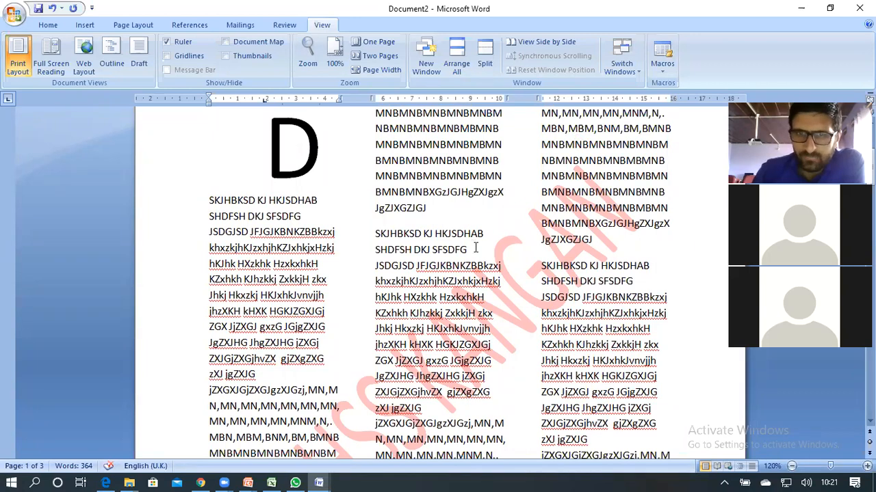
scroll(477, 249, "down", 3)
scroll(477, 249, "down", 3)
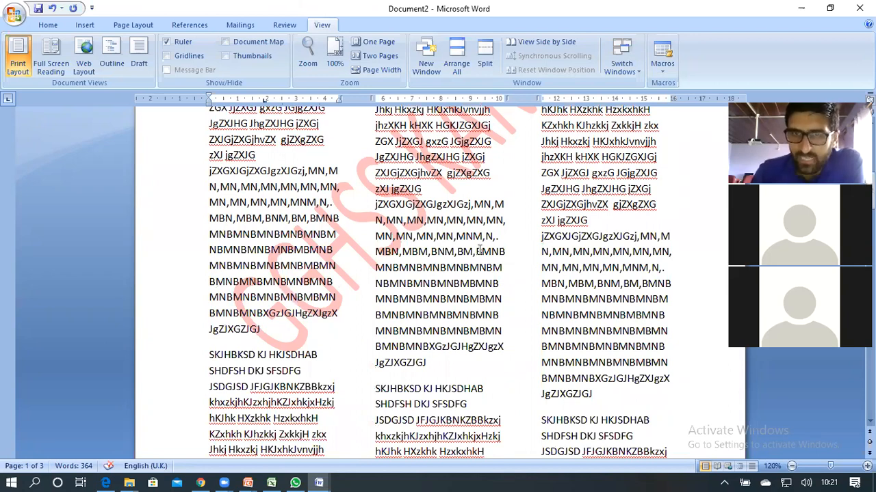
- Examine how the diagonal watermark runs behind the three-column text on the first page
scroll(481, 252, "down", 8)
scroll(481, 252, "up", 7)
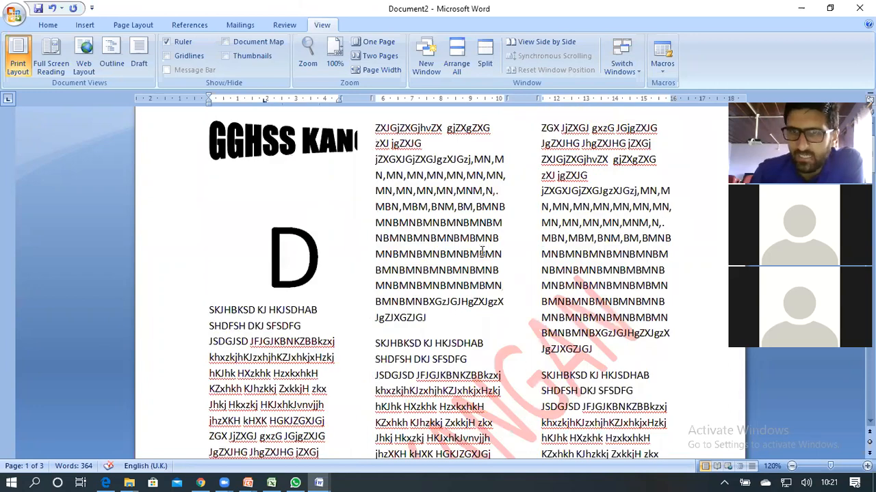
scroll(482, 253, "down", 1)
scroll(482, 253, "down", 4)
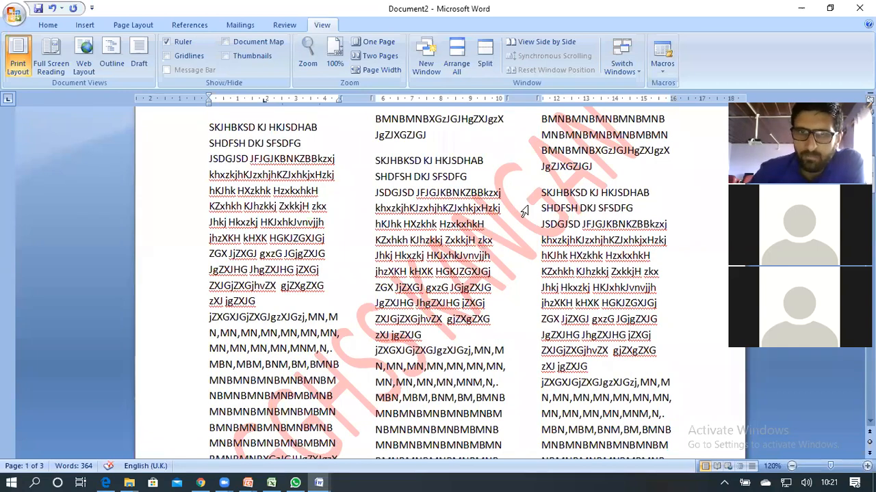
scroll(282, 229, "down", 2)
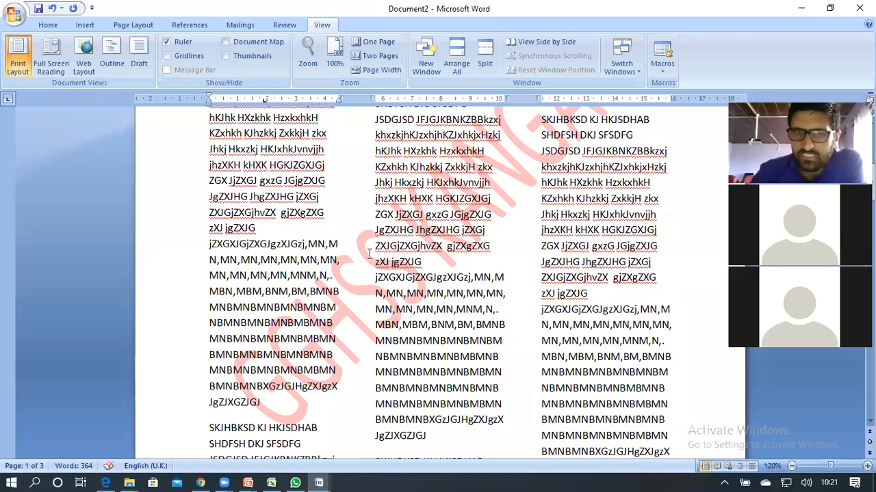
scroll(498, 164, "down", 2)
scroll(383, 35, "up", 1)
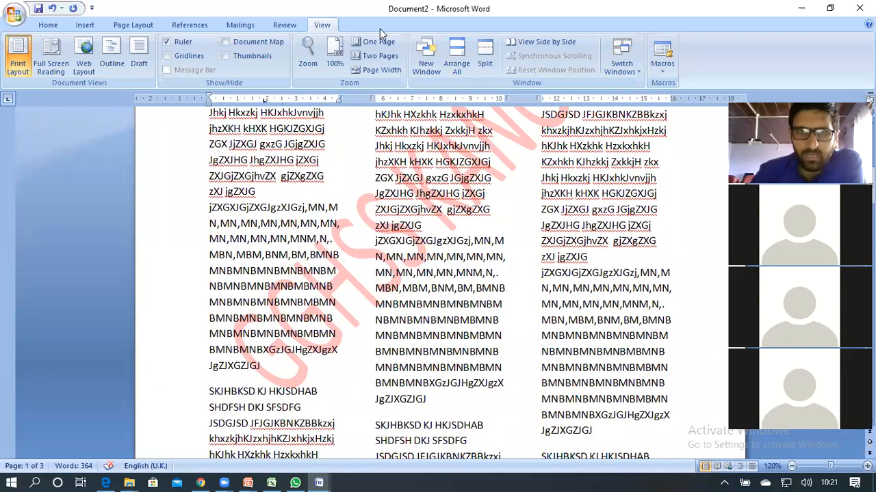
scroll(206, 137, "down", 7)
scroll(171, 137, "up", 4)
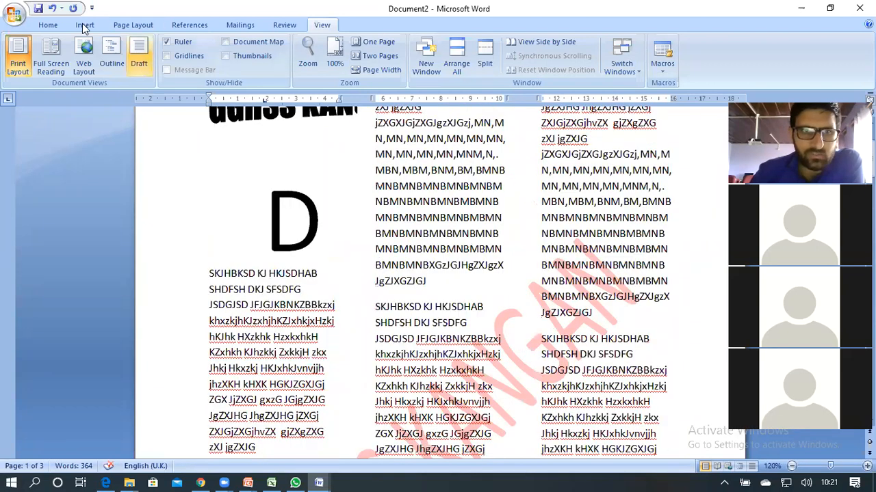
- Extend the custom text watermark to read GGHSS KANGAN GANDERBAL and apply it
left_click(130, 24)
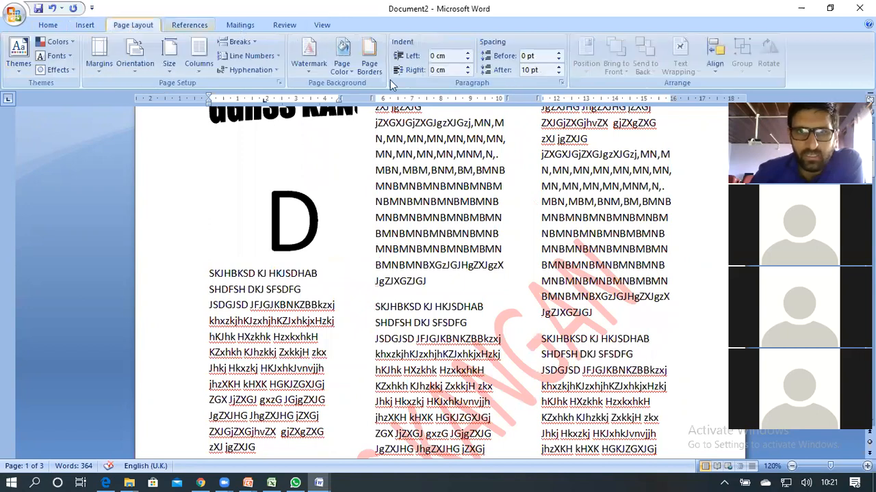
left_click(309, 72)
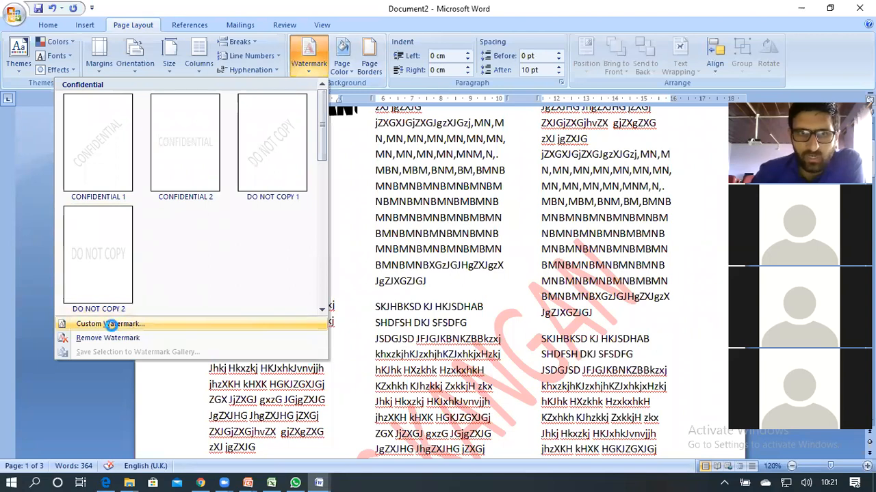
left_click(111, 325)
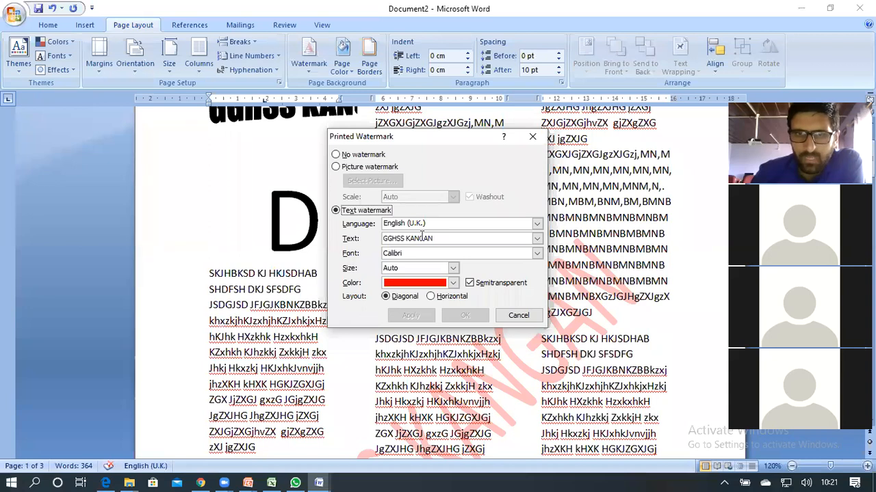
left_click(338, 213)
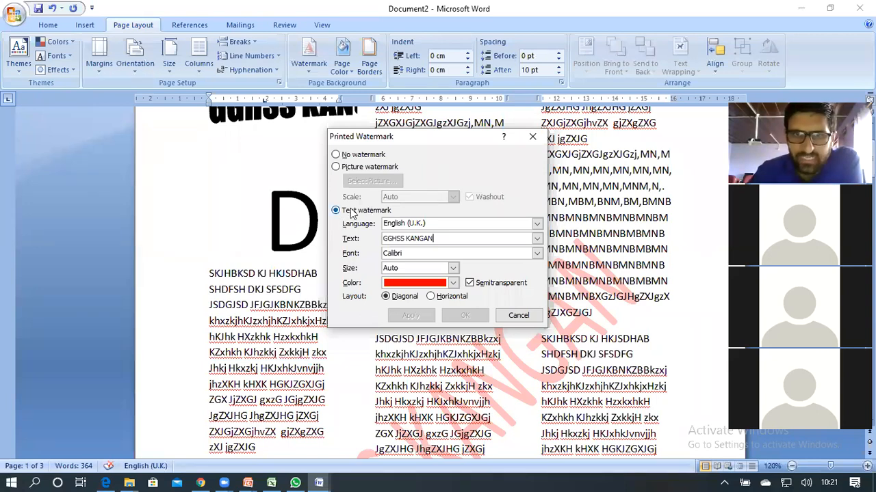
left_click(441, 238)
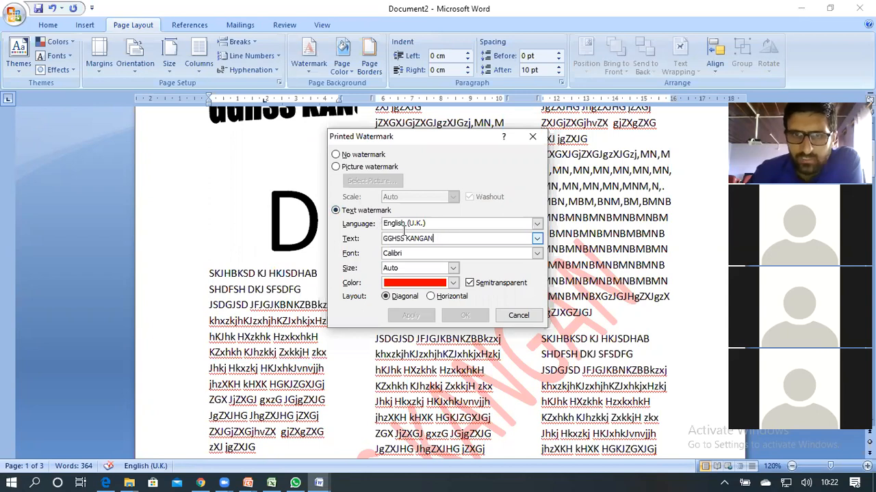
key("ctrl+shift+Left")
key("ctrl+shift+Left")
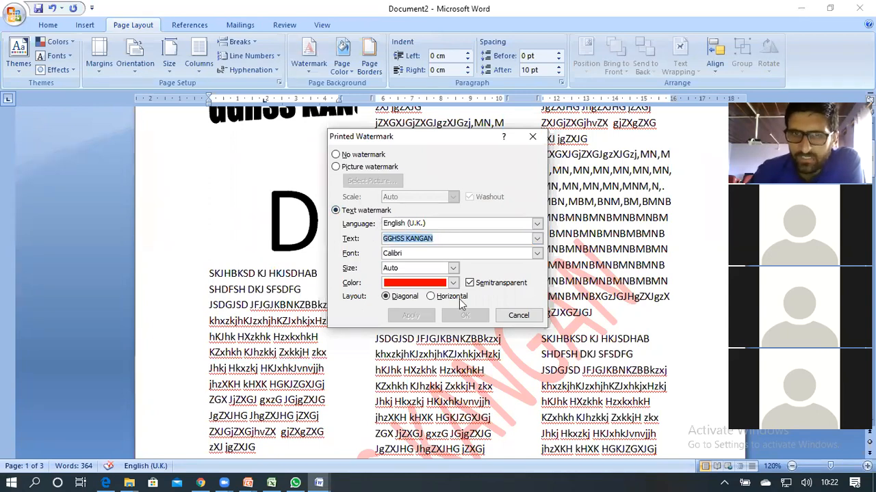
left_click(446, 238)
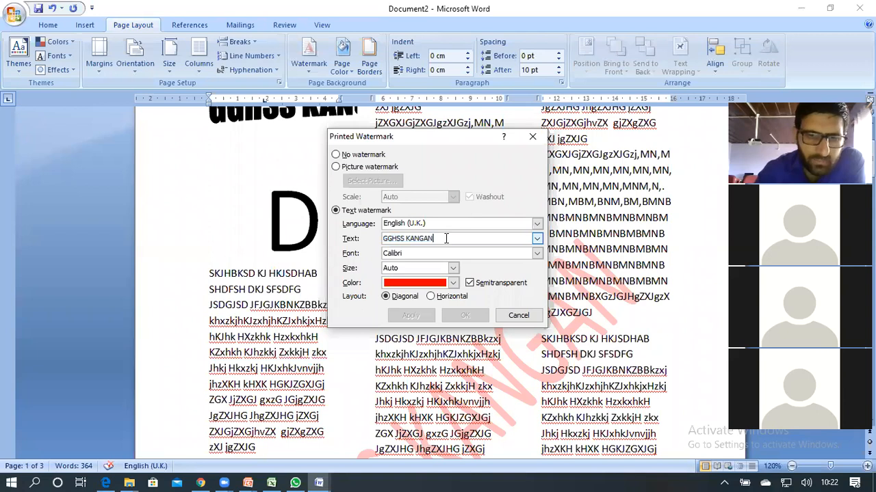
type("GA")
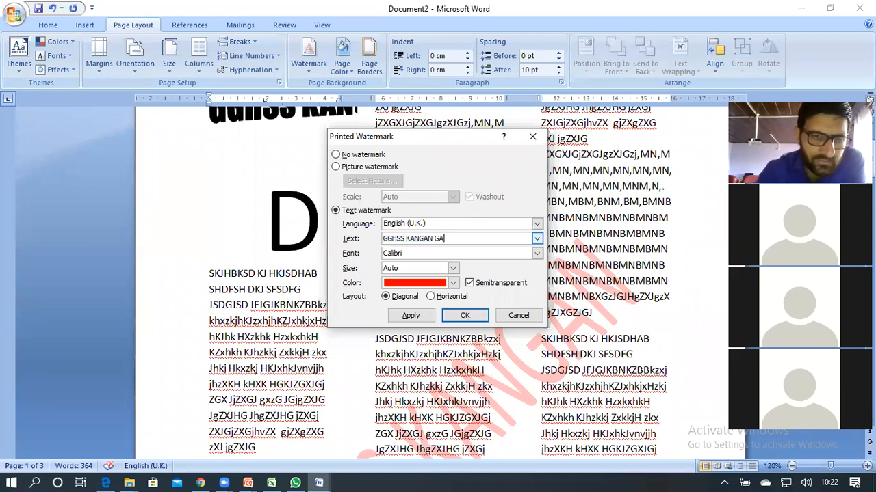
type("NDERBAL")
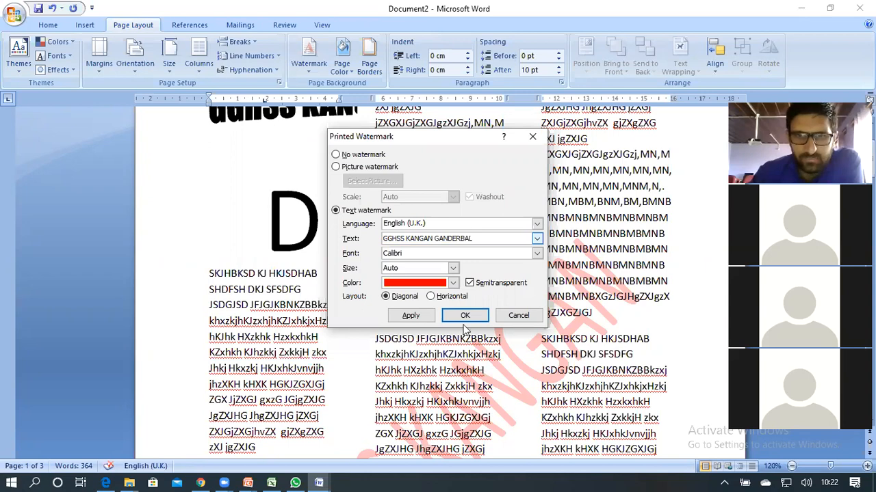
left_click(441, 316)
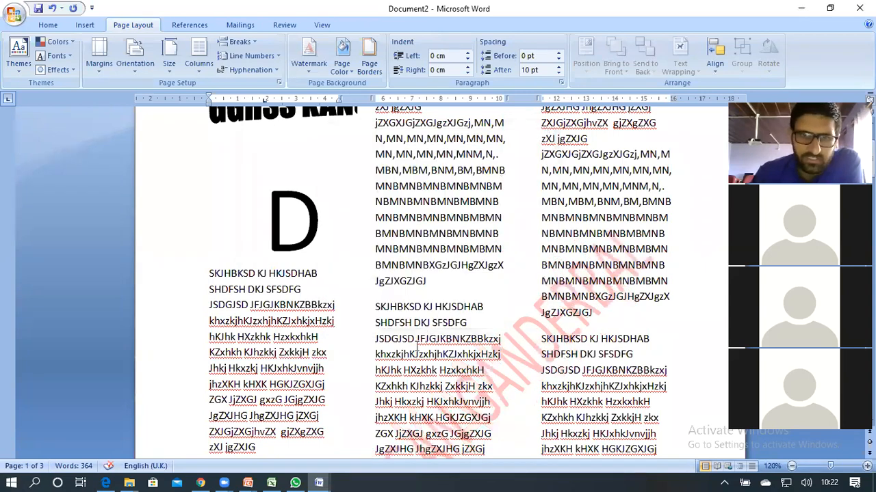
- Examine how the changed watermark appears behind the columns on each page of the document
scroll(505, 194, "down", 3)
scroll(516, 193, "down", 2)
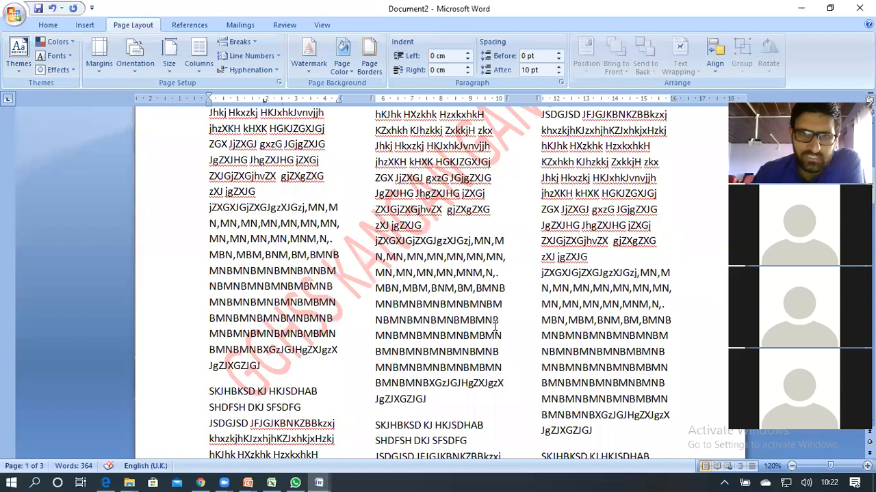
scroll(495, 326, "down", 2)
scroll(496, 339, "up", 2)
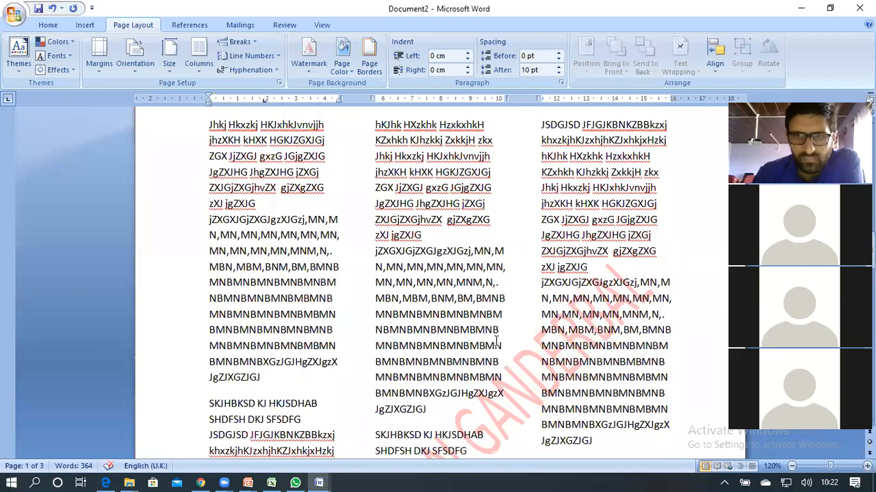
scroll(498, 337, "down", 3)
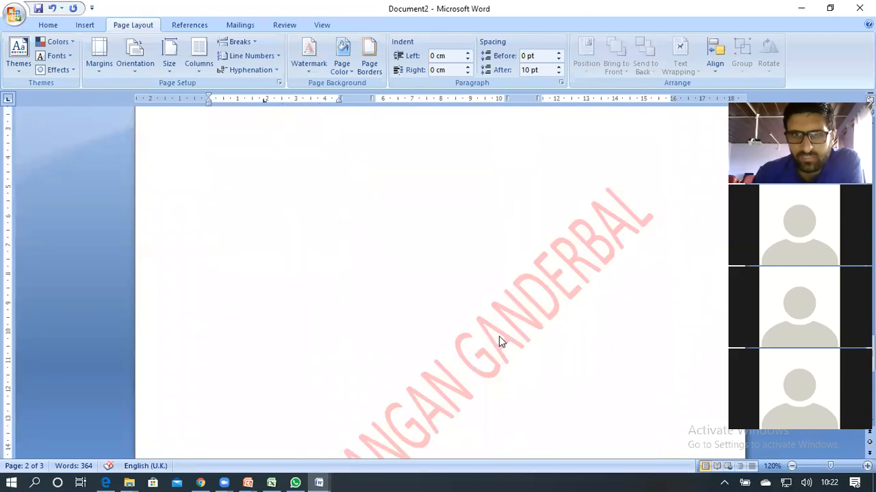
scroll(499, 336, "down", 5)
scroll(498, 334, "up", 4)
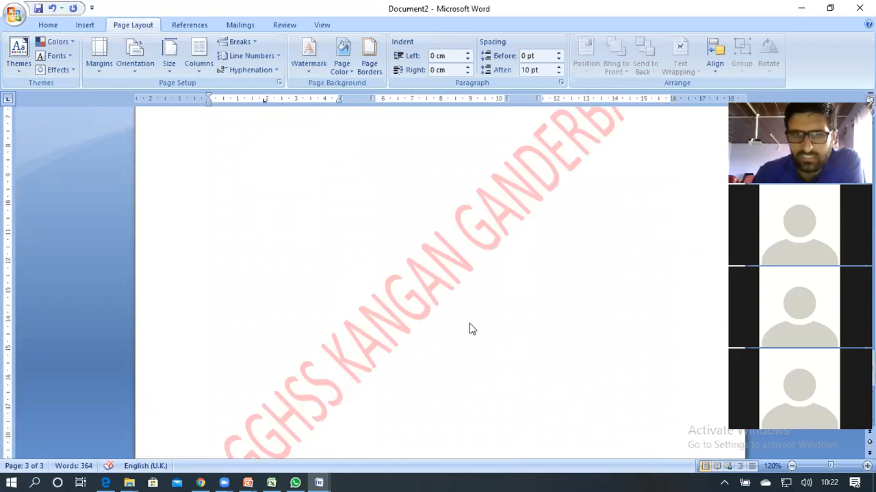
scroll(472, 331, "down", 4)
scroll(479, 333, "up", 8)
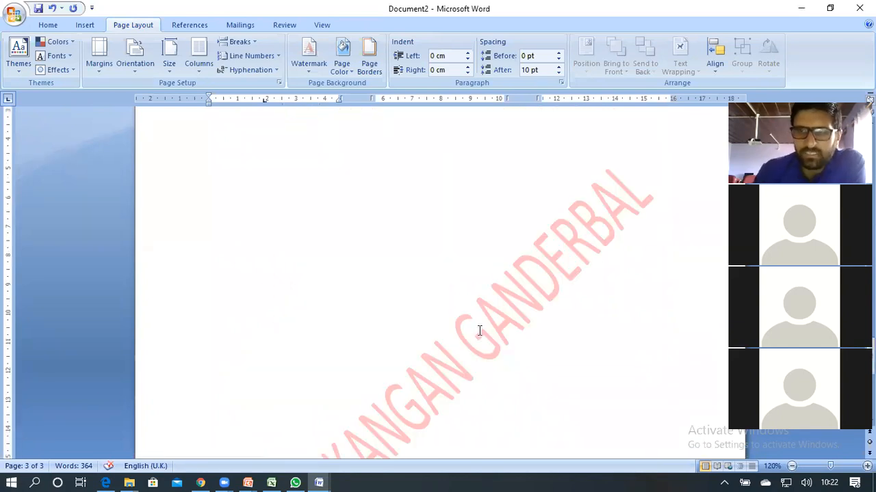
scroll(481, 333, "down", 5)
scroll(478, 339, "down", 5)
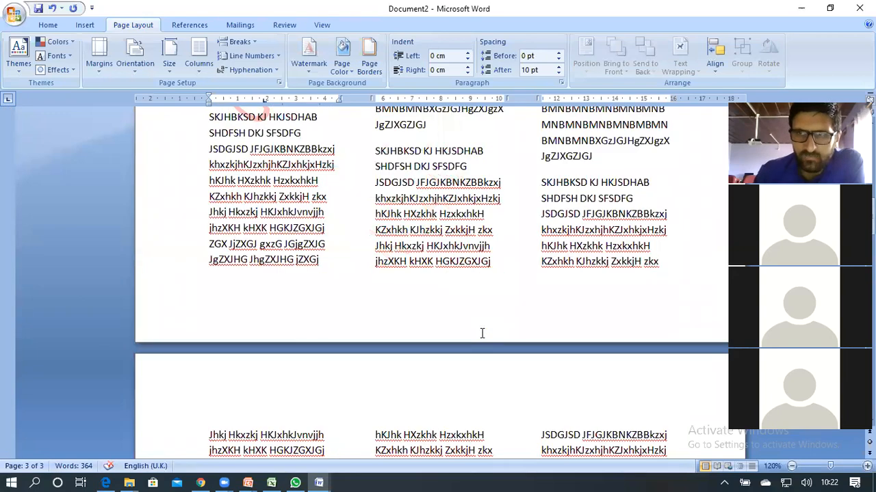
scroll(478, 340, "up", 10)
scroll(481, 343, "up", 3)
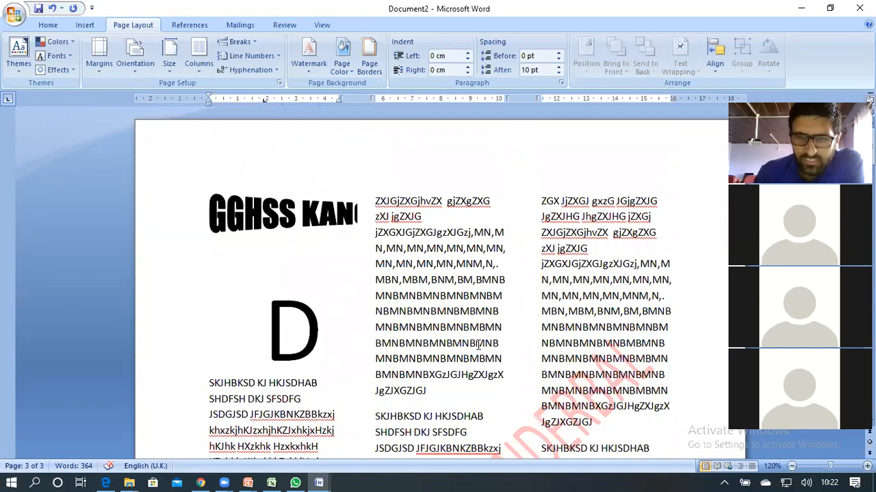
scroll(480, 344, "down", 6)
scroll(479, 344, "down", 4)
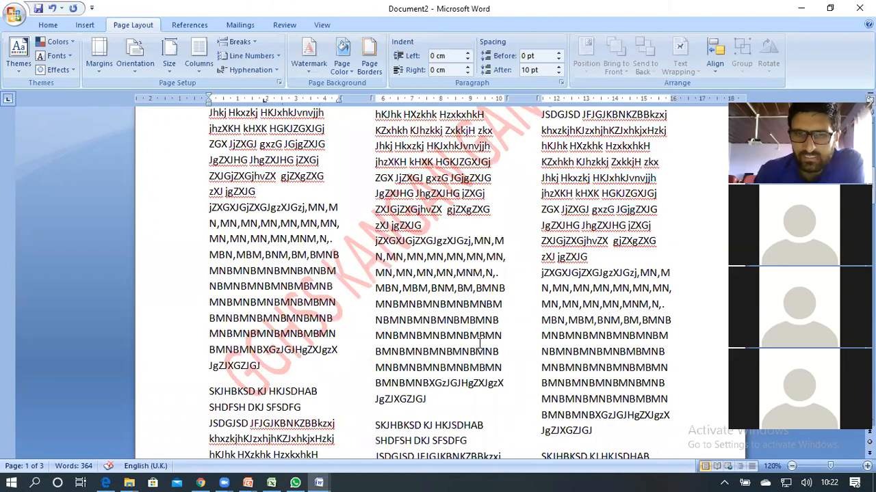
scroll(481, 344, "up", 8)
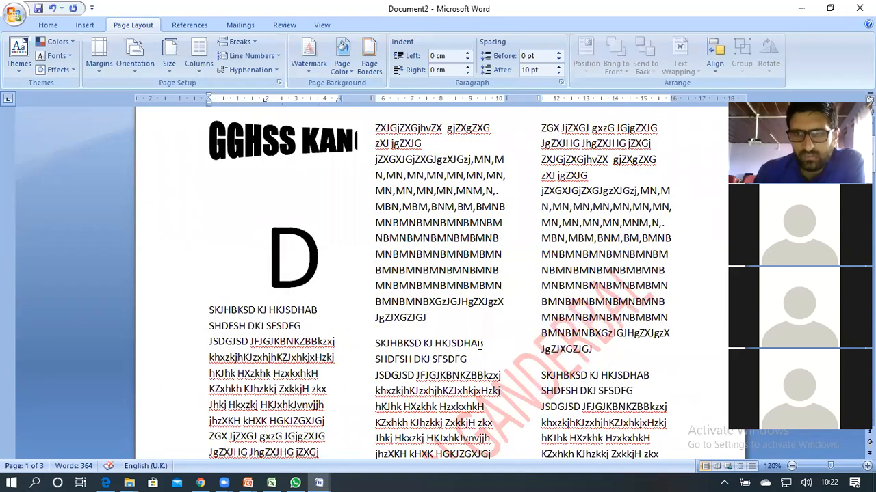
scroll(480, 343, "up", 2)
scroll(392, 273, "down", 5)
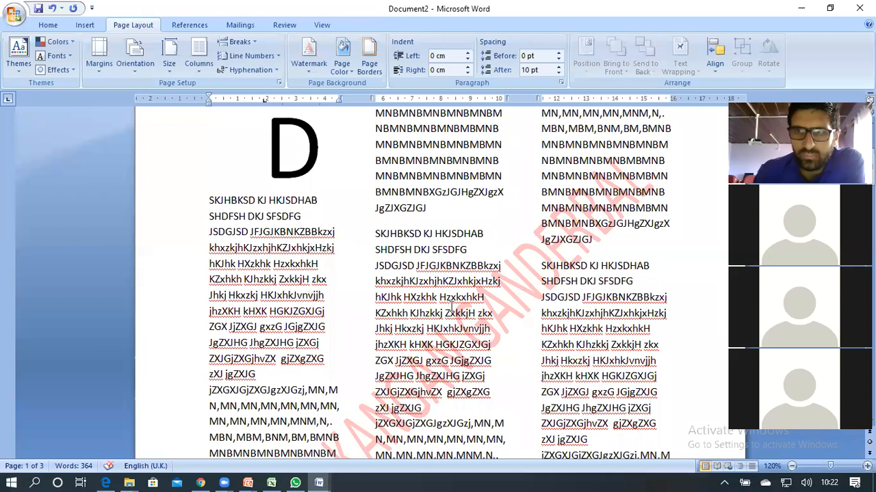
scroll(451, 305, "up", 1)
scroll(474, 295, "up", 3)
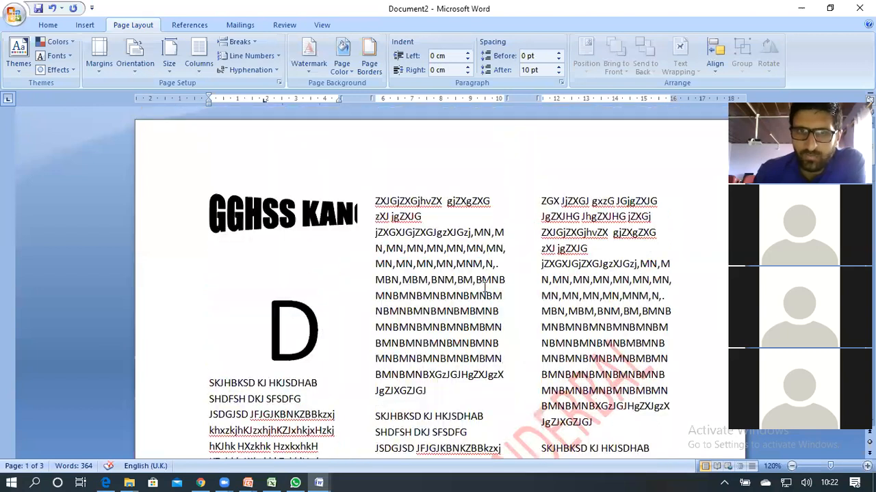
- Check the extent of the WordArt title across the columns and look over the reference and mailing commands
left_click(296, 212)
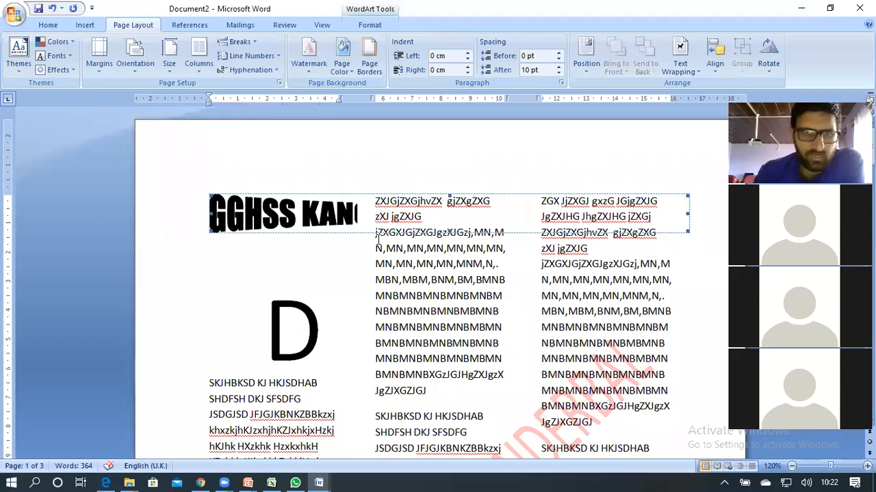
left_click(375, 200)
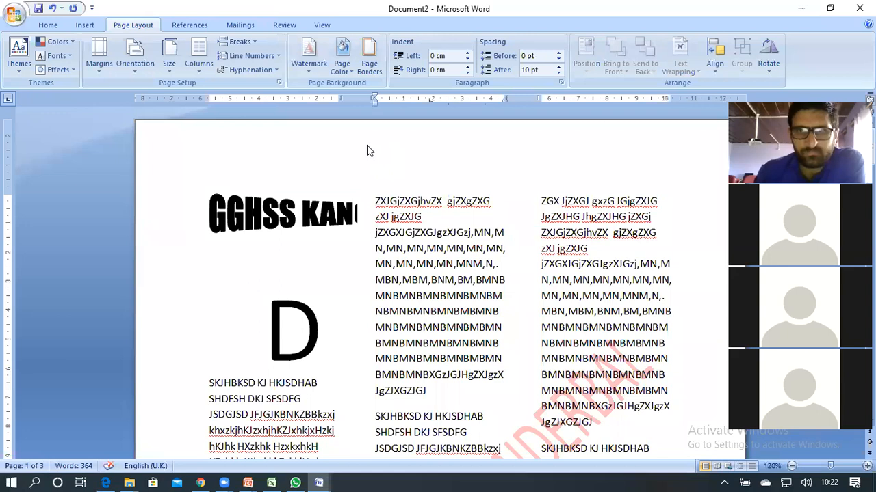
left_click(189, 24)
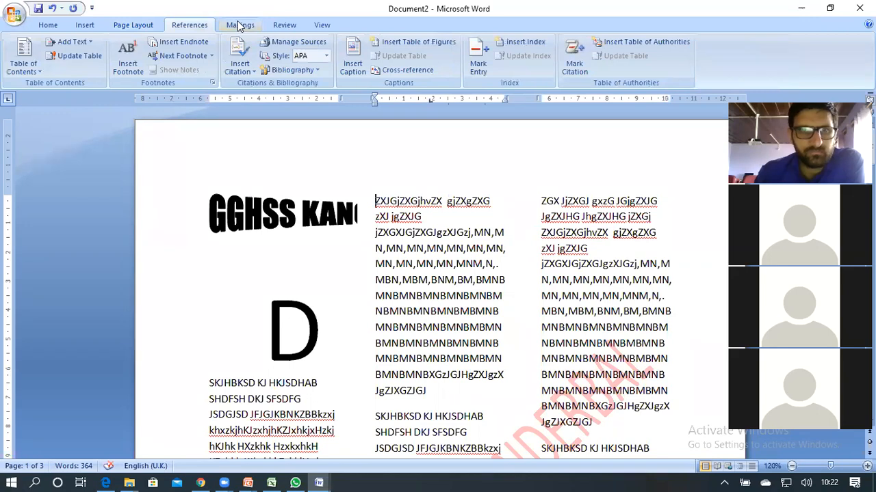
scroll(326, 25, "down", 1)
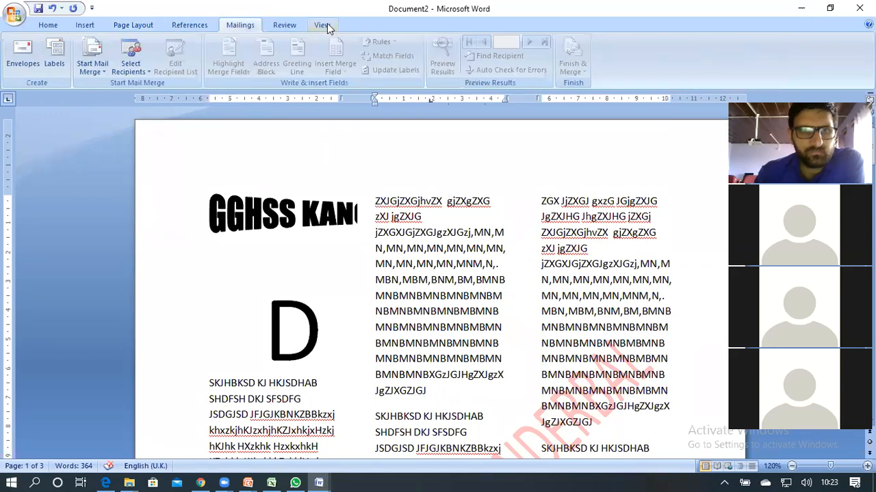
- Switch the document to Web Layout view and look over the WordArt title and paragraphs down to the end
left_click(331, 25)
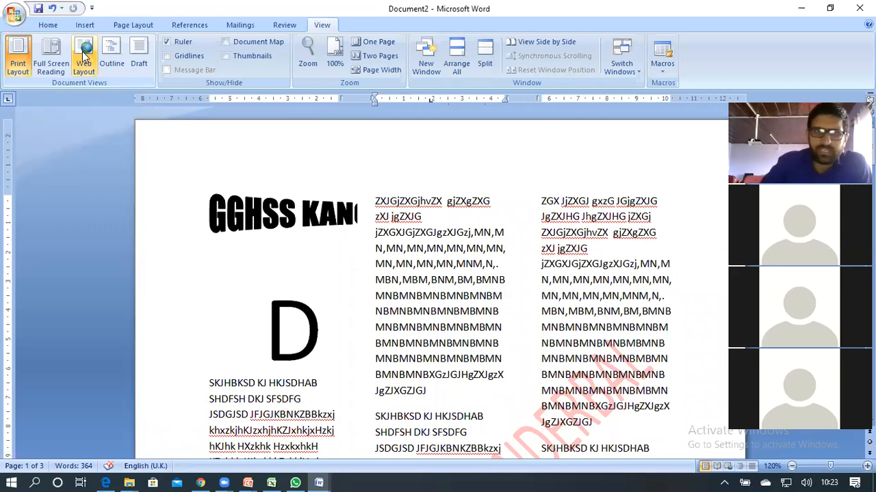
left_click(85, 54)
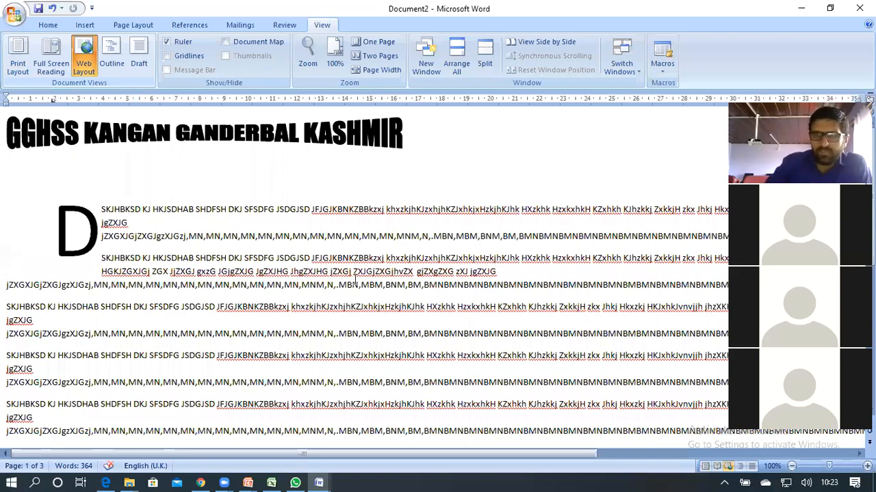
scroll(355, 281, "down", 3)
scroll(218, 168, "up", 3)
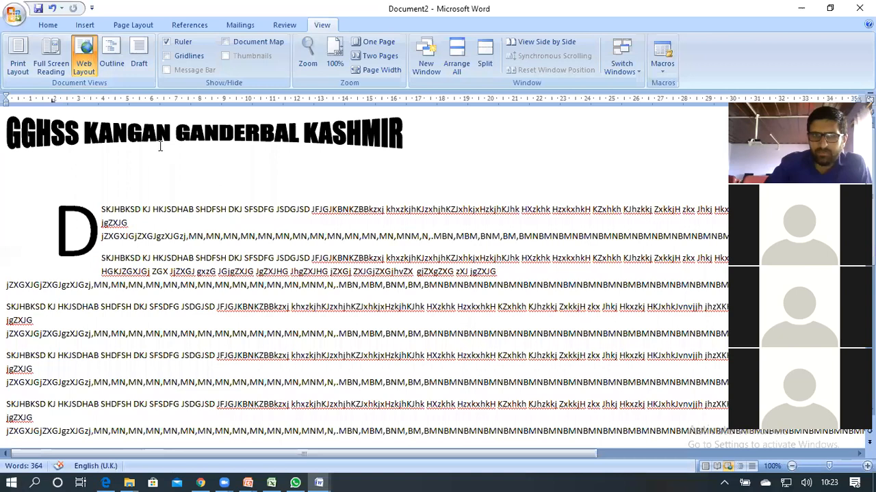
left_click(281, 137)
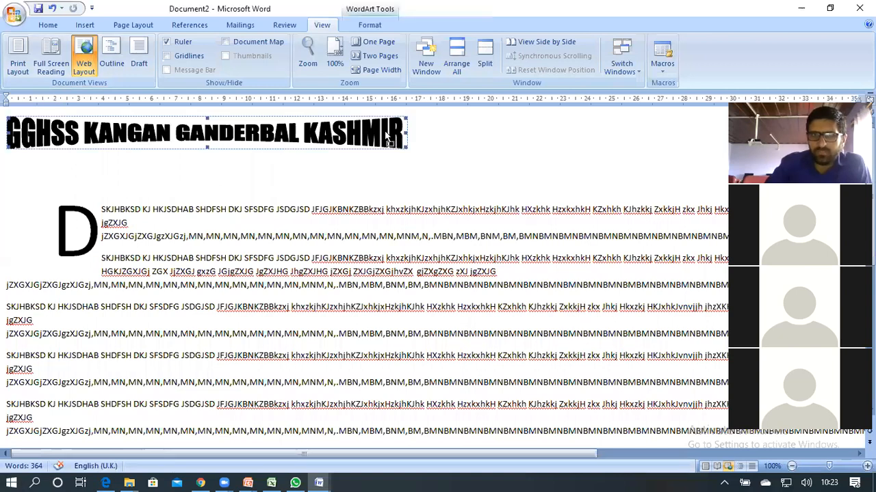
left_click(312, 286)
scroll(311, 286, "down", 6)
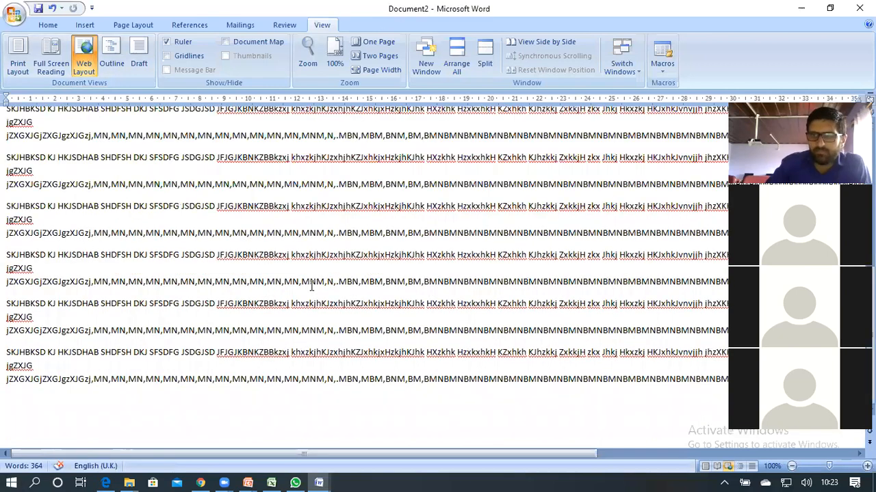
- Switch the document back to Print Layout view and look over the columns and watermark across its pages
scroll(311, 286, "up", 2)
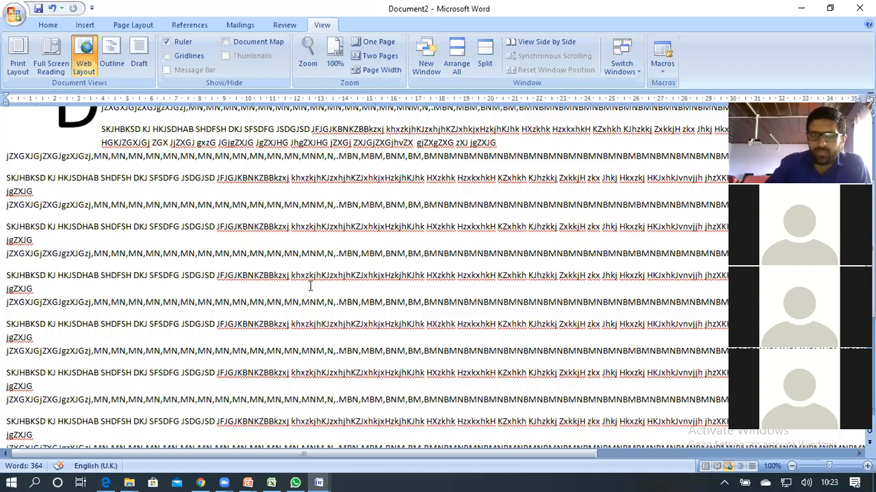
left_click(17, 58)
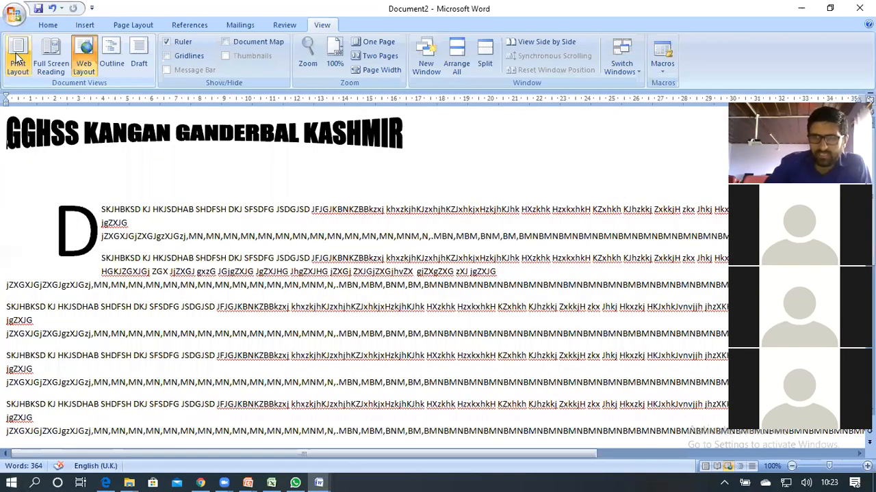
left_click(17, 58)
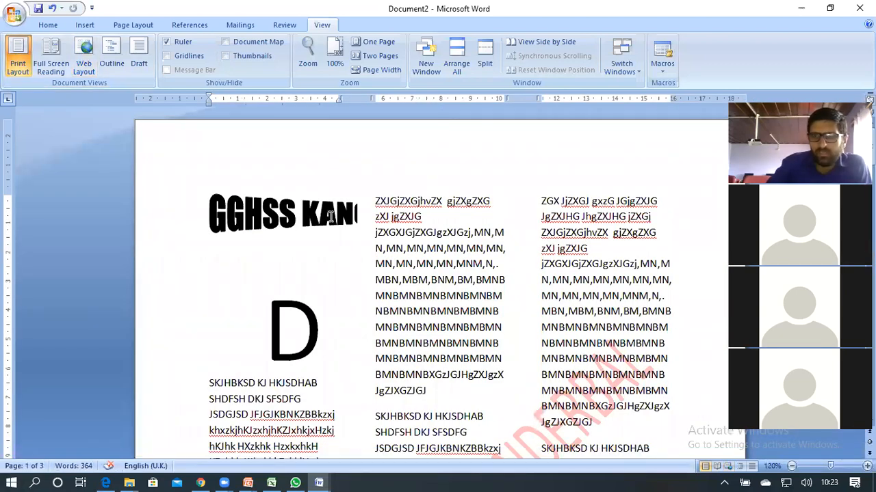
scroll(373, 239, "down", 1)
scroll(376, 243, "down", 5)
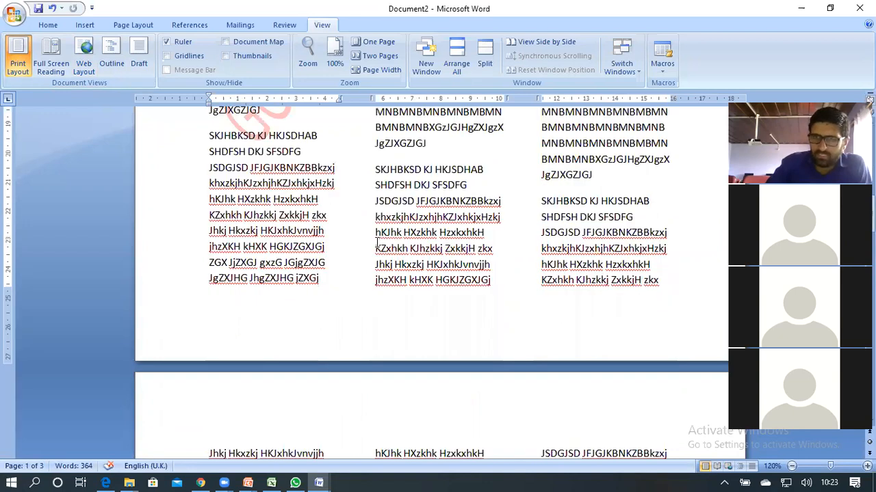
scroll(377, 243, "down", 8)
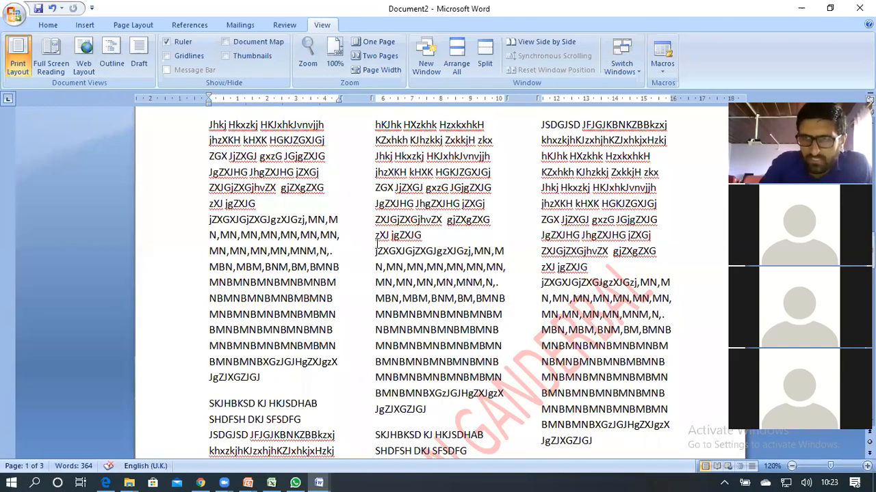
scroll(377, 242, "down", 1)
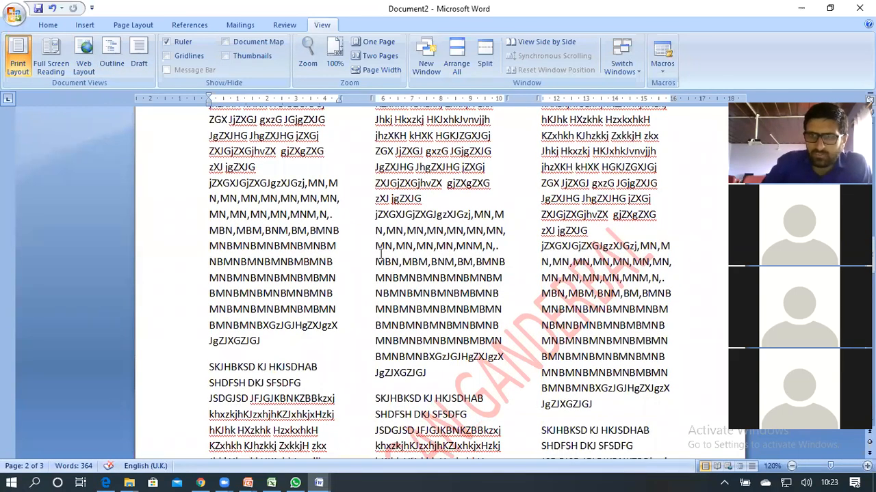
scroll(381, 255, "down", 6)
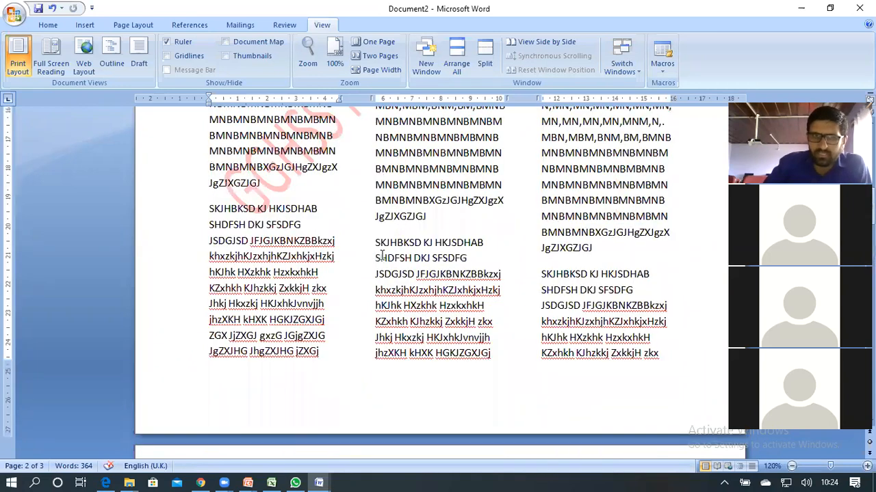
scroll(381, 255, "up", 3)
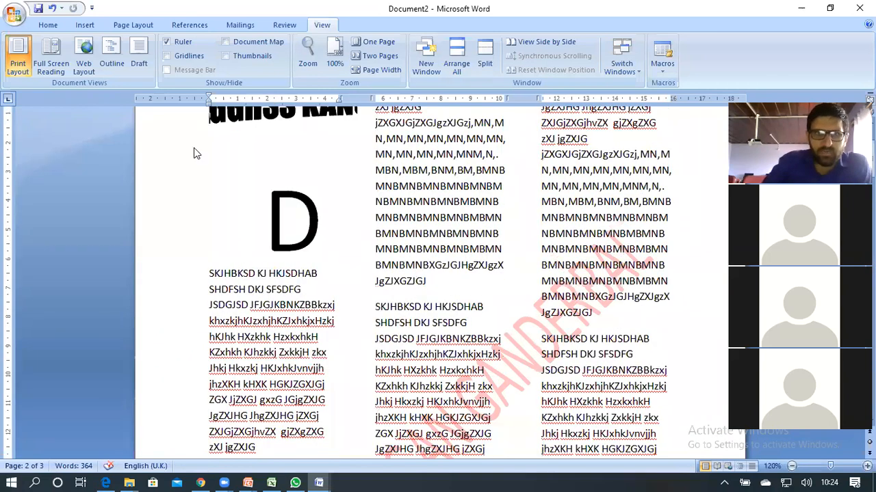
- Display the document in Full Screen Reading view and page through its screens and back to the start
left_click(89, 62)
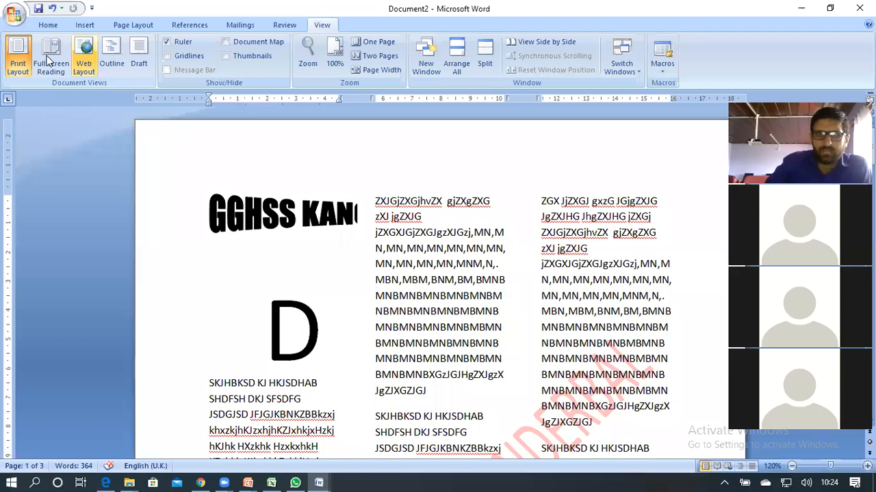
left_click(49, 61)
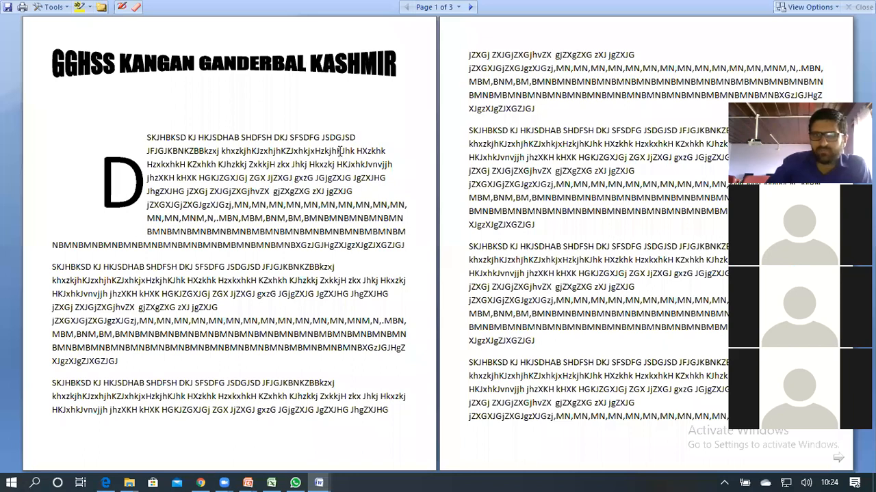
scroll(340, 152, "down", 1)
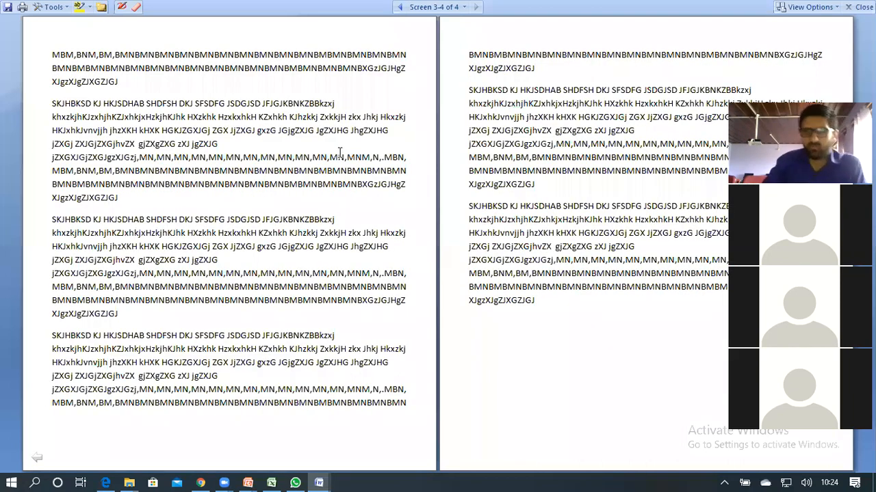
scroll(340, 152, "up", 1)
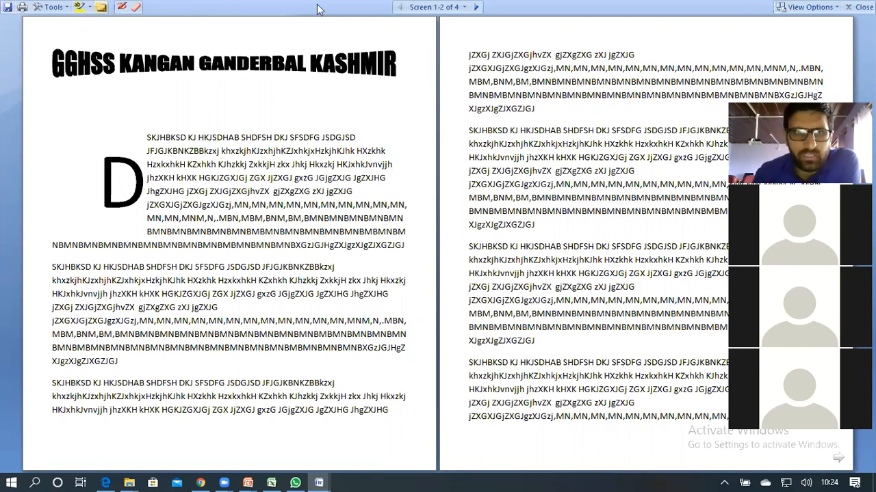
- Draw freehand ink pen strokes over the first two lines of the opening paragraph in the reading view
left_click(122, 8)
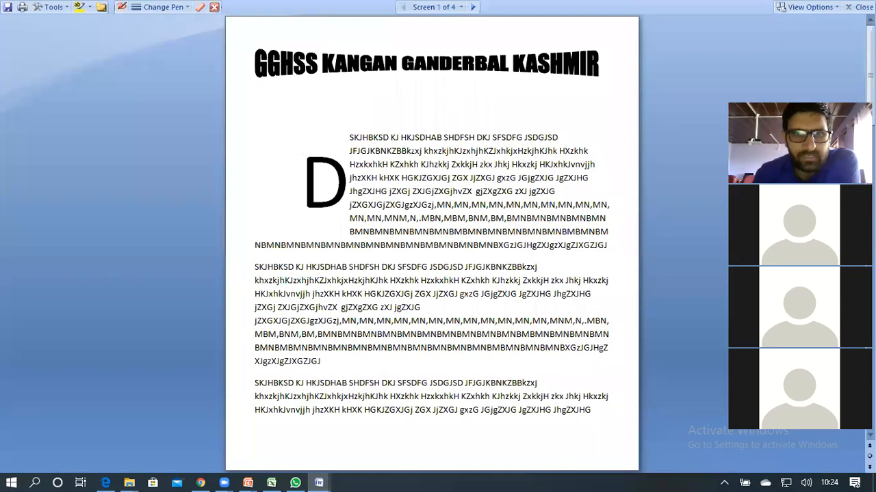
left_click_drag(408, 149, 470, 151)
left_click_drag(428, 126, 465, 123)
- Highlight several passages in the first two paragraphs in yellow and leave Full Screen Reading, accepting the layout change
left_click(79, 10)
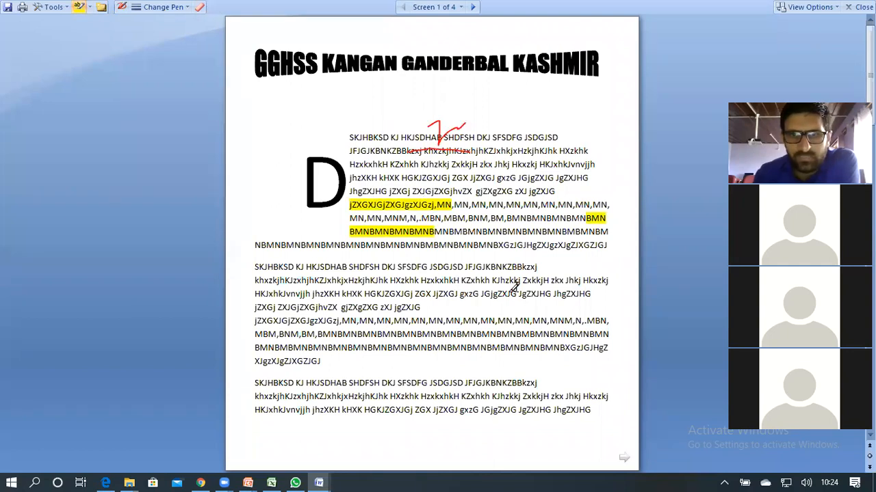
left_click_drag(330, 347, 429, 352)
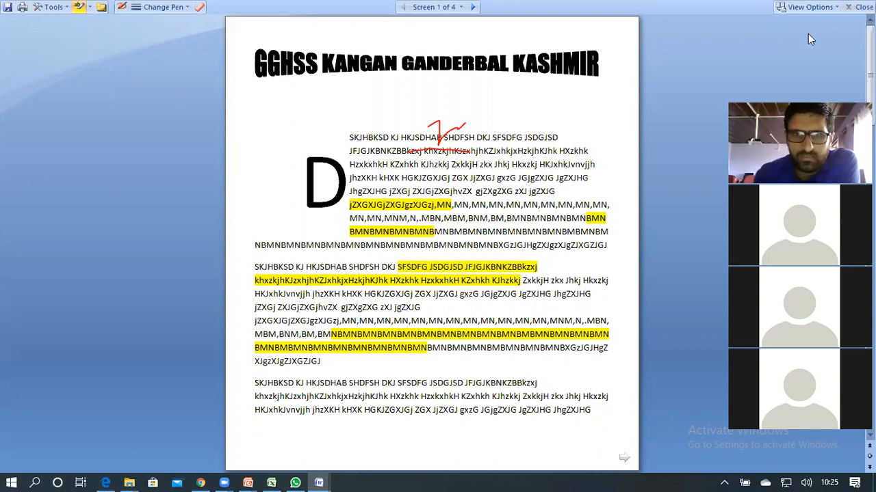
key("Escape")
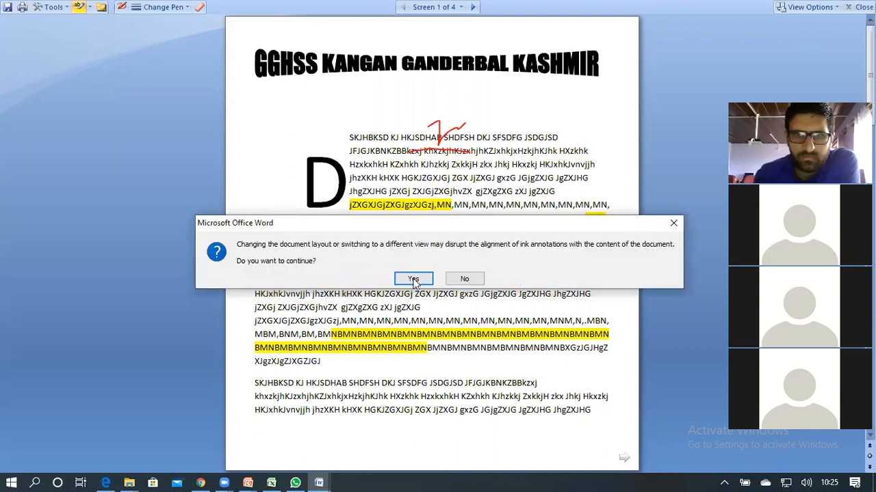
left_click(414, 279)
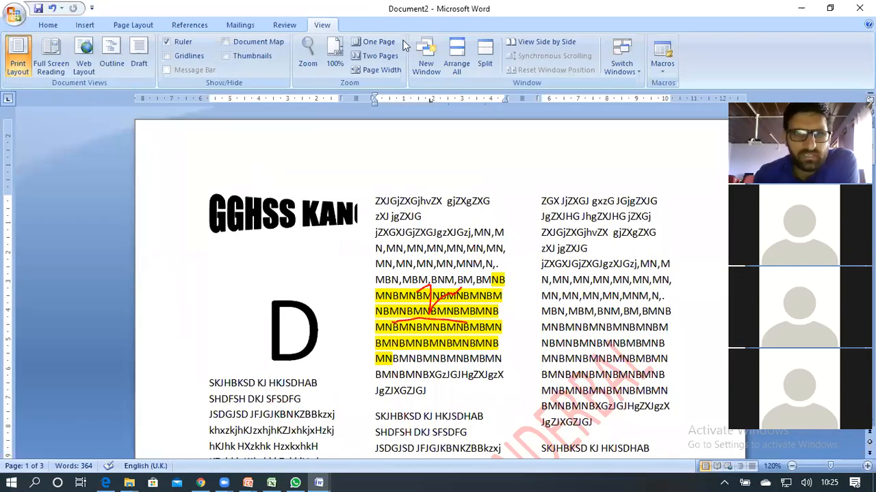
- Look over the highlighted text and run the spelling and grammar check on the document
left_click(283, 26)
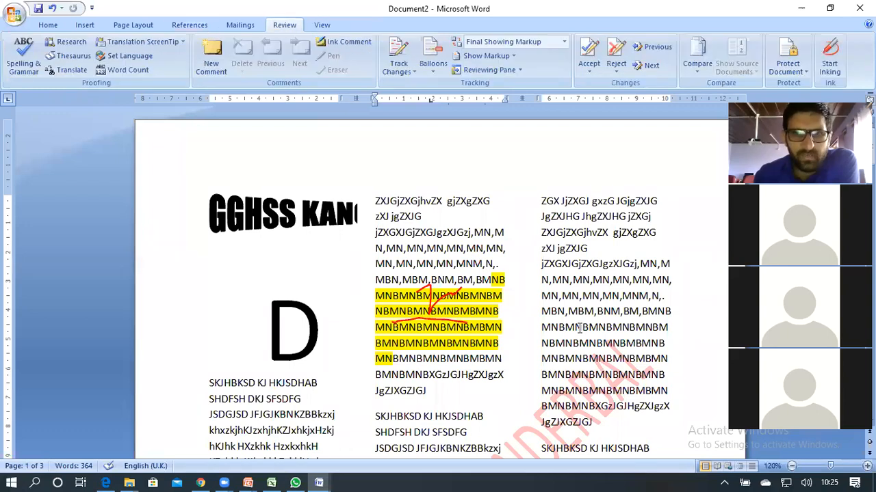
scroll(506, 249, "down", 1)
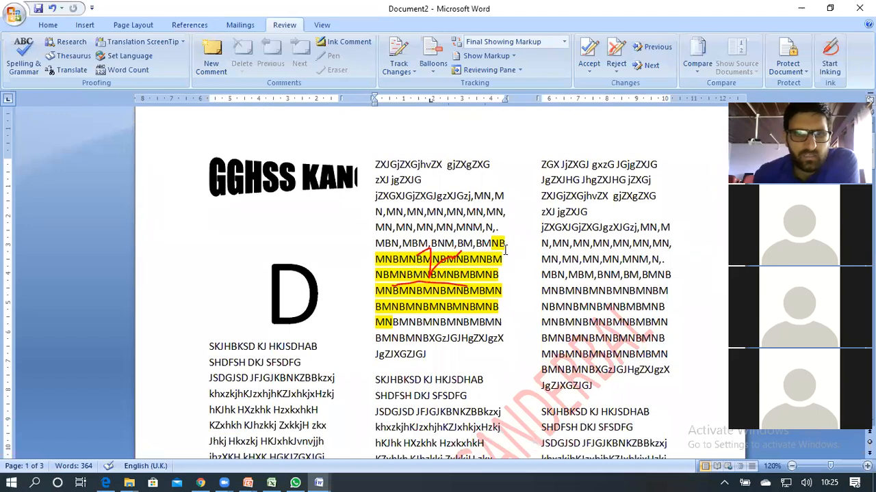
scroll(507, 249, "down", 2)
scroll(288, 178, "down", 3)
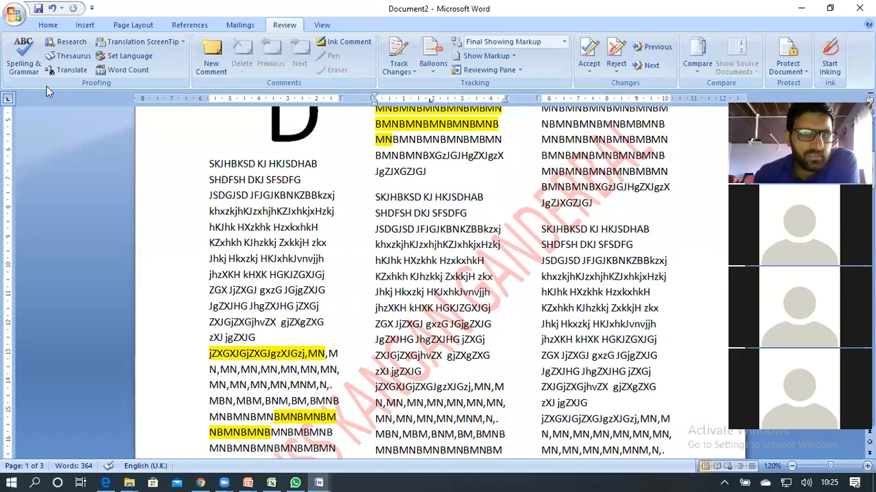
left_click(31, 67)
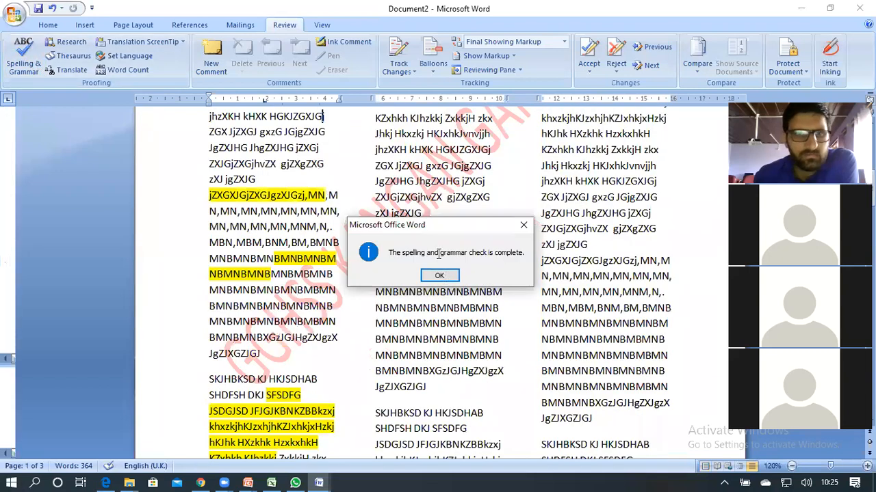
key("Return")
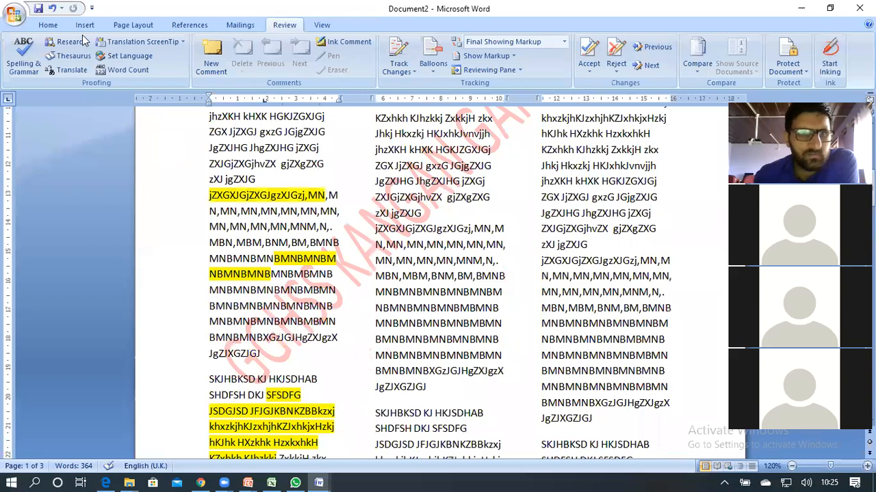
- Open the recent document try doc 11th ip and look over its cover page and the assignment text on page 2
left_click(14, 15)
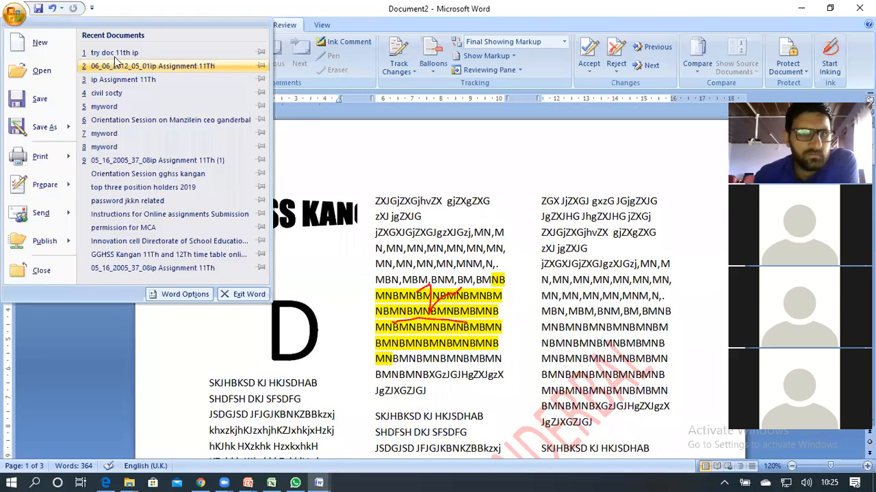
left_click(119, 57)
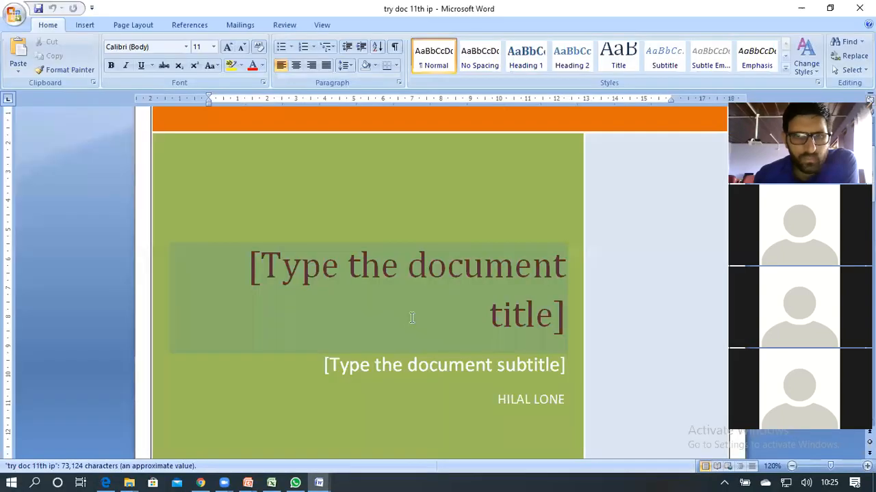
scroll(412, 316, "down", 10)
scroll(332, 198, "down", 5)
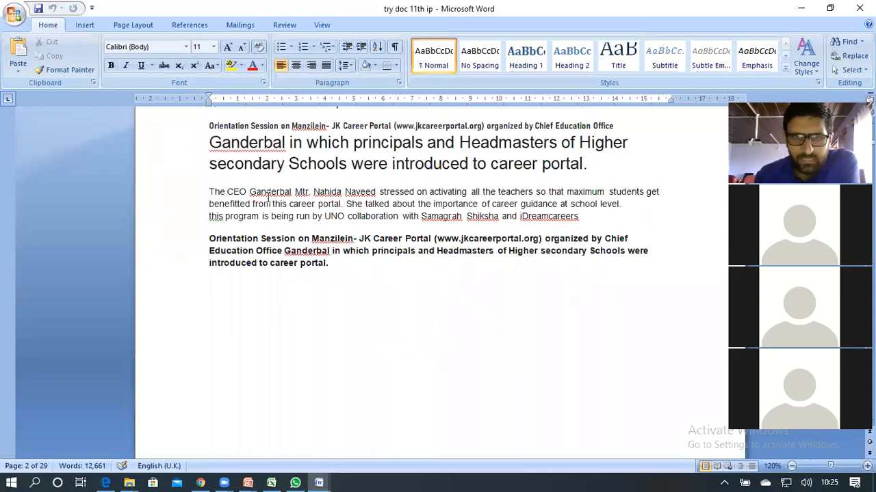
scroll(268, 198, "up", 1)
scroll(268, 198, "up", 4)
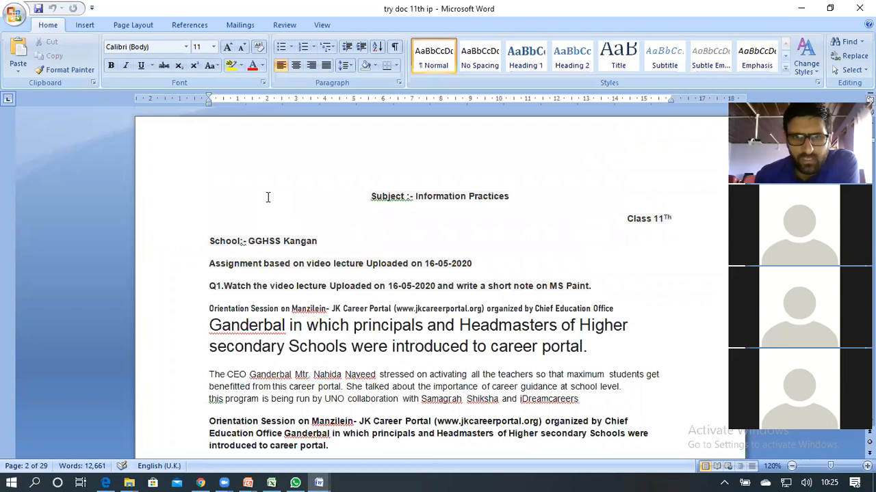
scroll(268, 197, "down", 2)
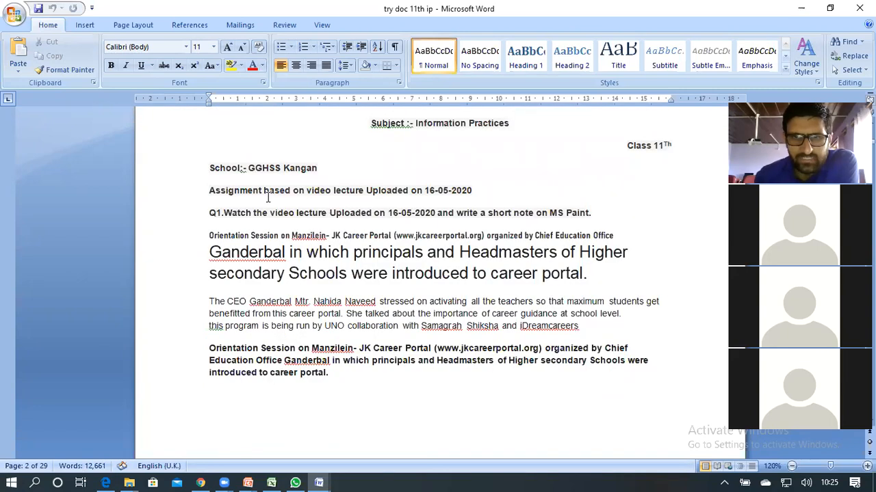
scroll(268, 198, "down", 8)
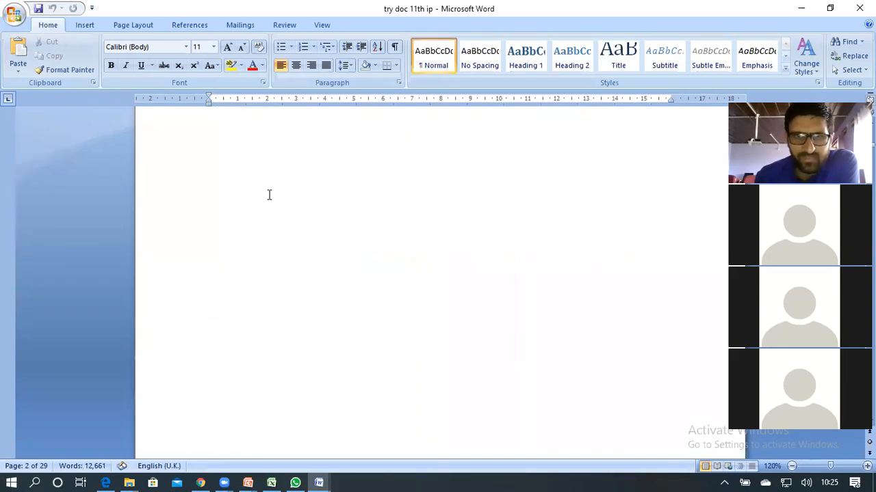
- Add an extra space before Career in the last bold paragraph on page 2 and append the misspelled word POTRAL at its end
scroll(291, 285, "up", 5)
left_click(350, 273)
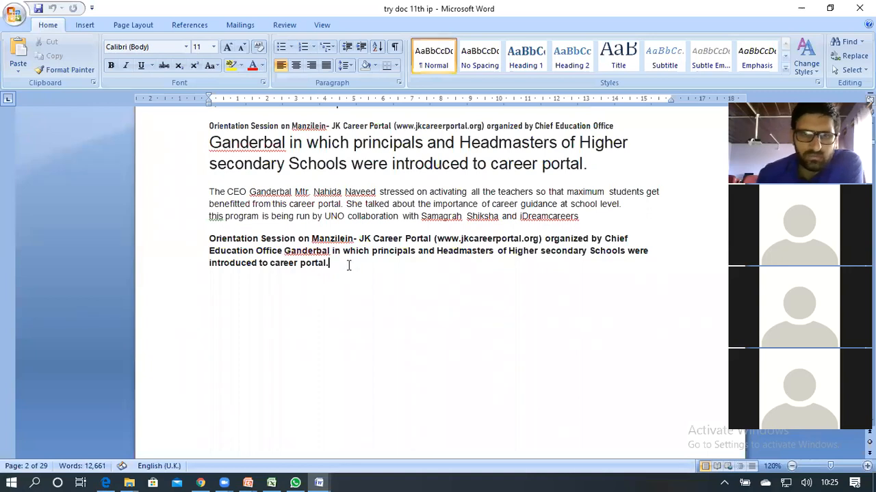
left_click(373, 239)
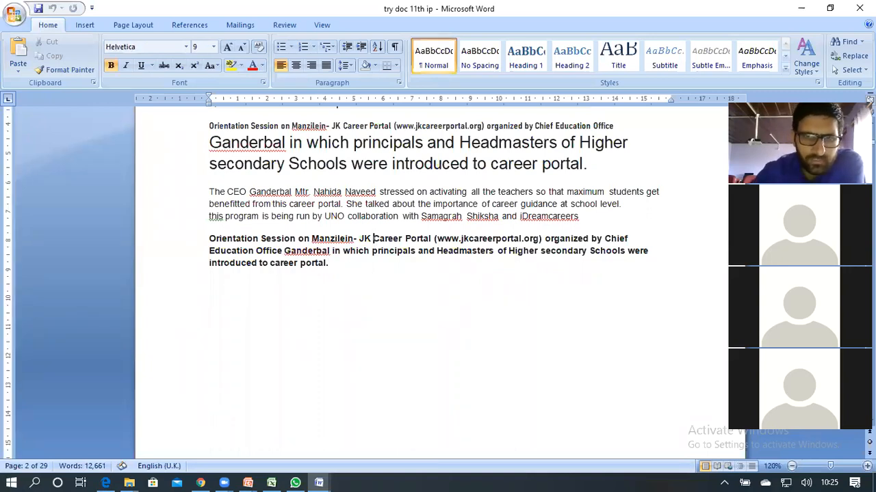
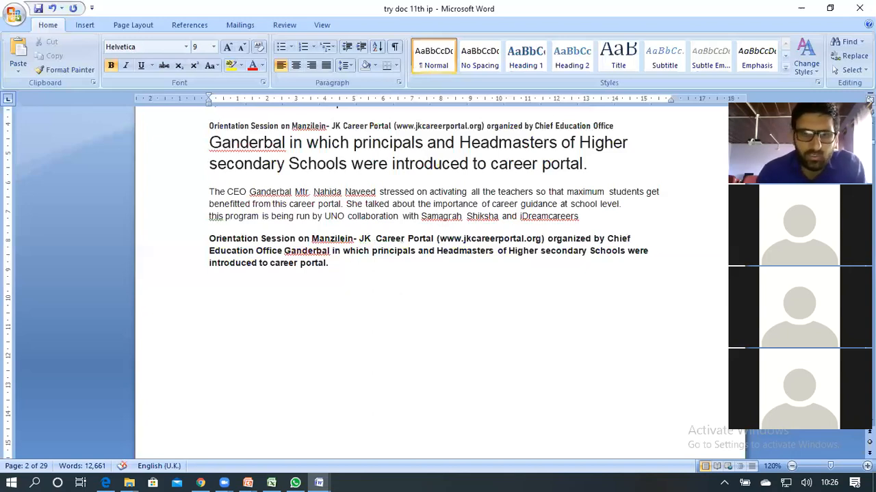
type("PO")
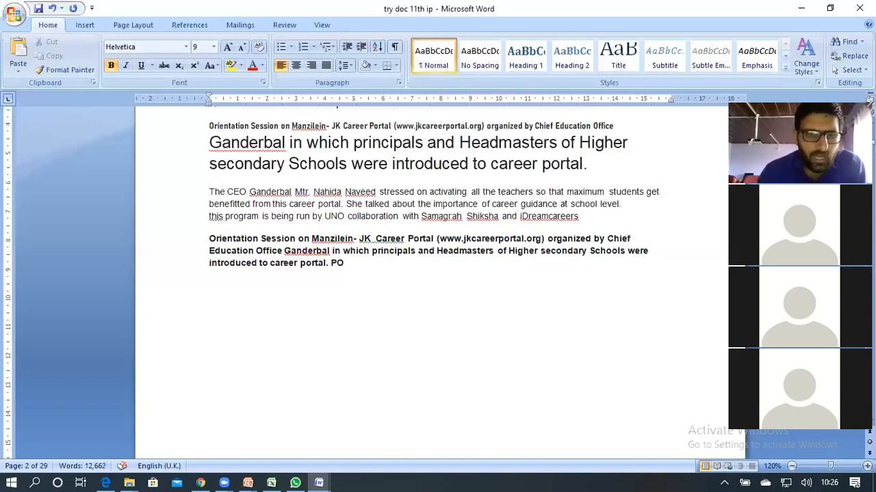
type("TRAL")
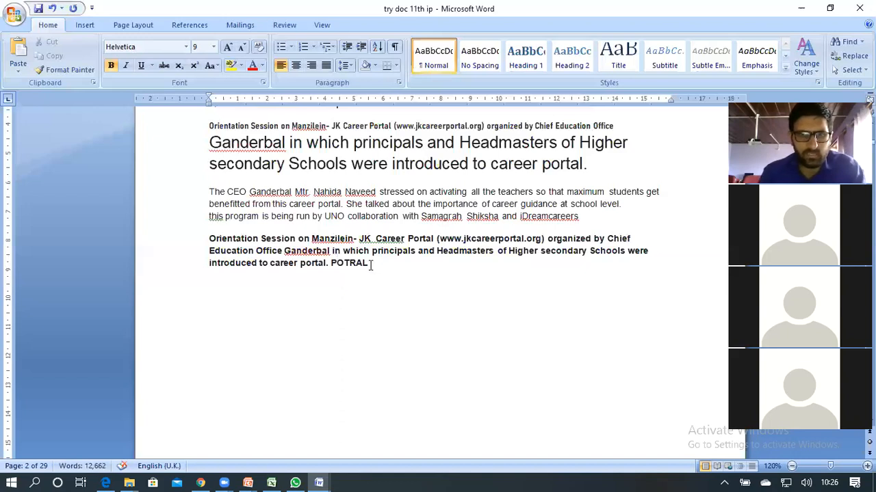
- Replace POTRAL at the end of the last bold paragraph on page 2 with the misspelling Poratl and start a new line
left_click(350, 263, "shift")
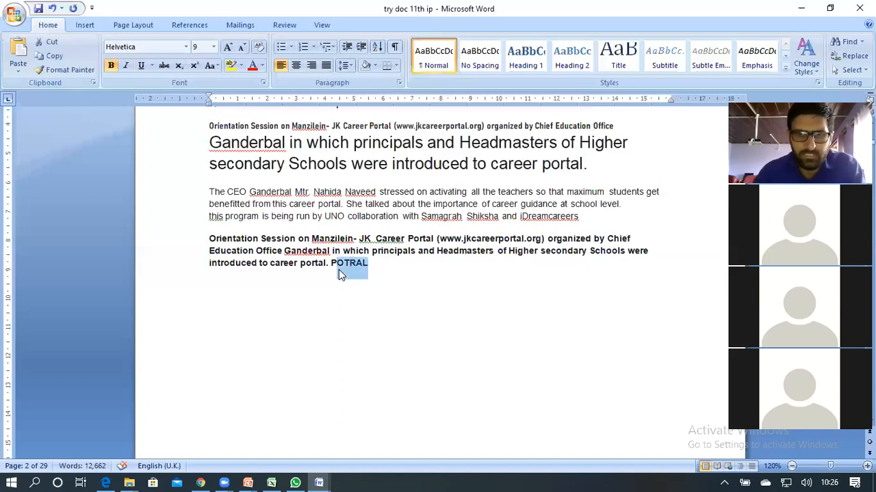
left_click(339, 267, "shift")
type("o")
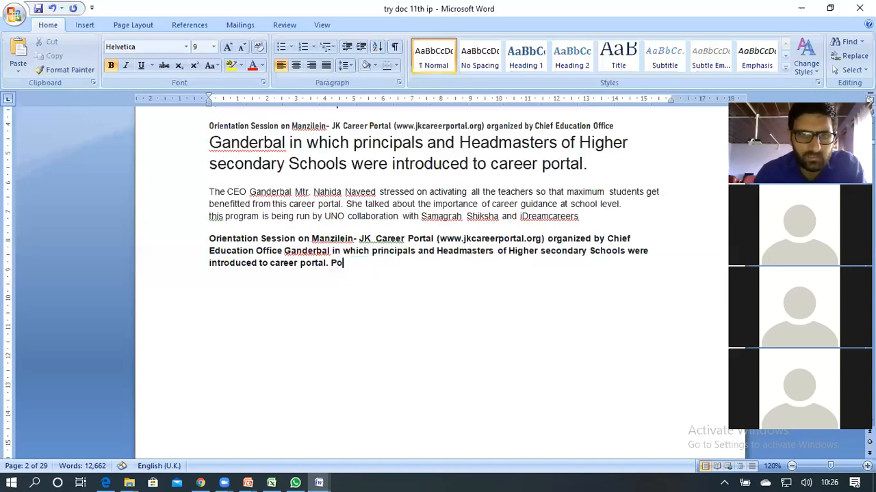
type("rt")
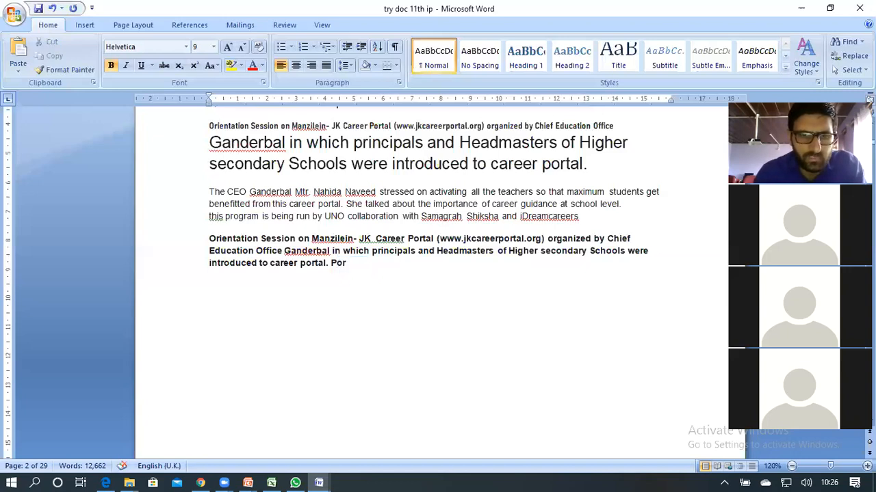
type("atl")
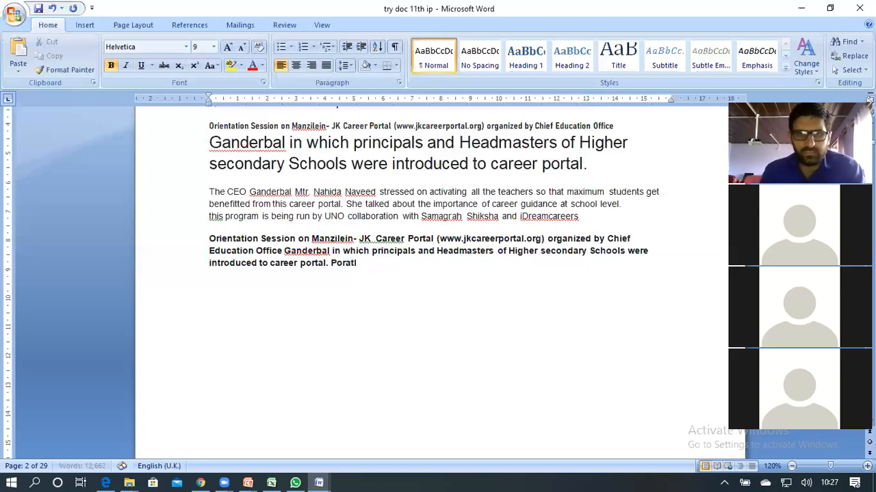
key("Return")
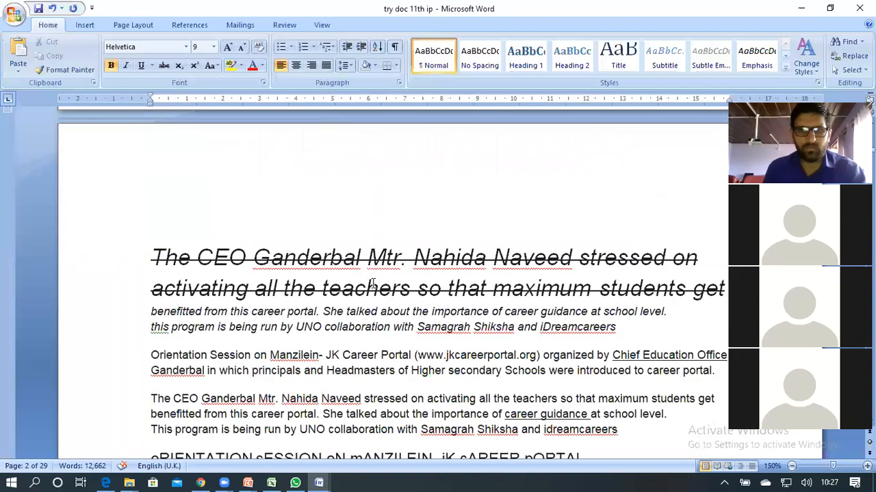
- Correct the misspelled word Poratl at the end of the bold paragraph to the suggested spelling Portal
scroll(372, 285, "down", 4)
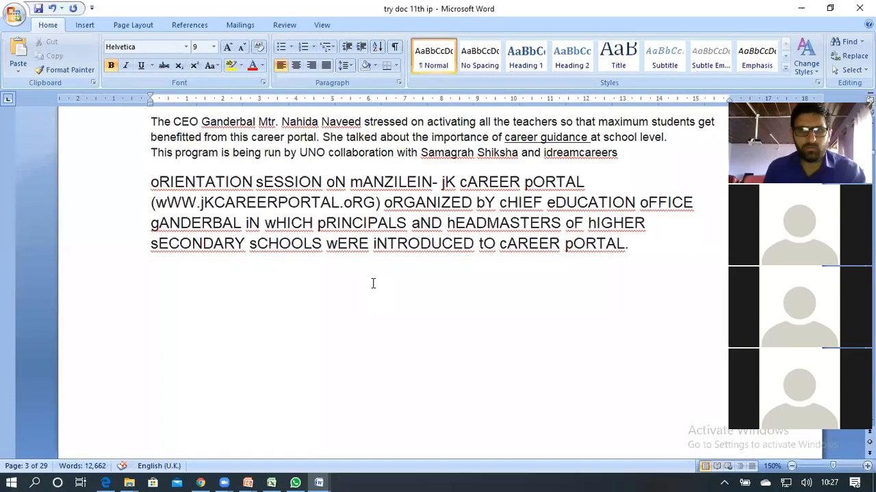
scroll(373, 284, "down", 4)
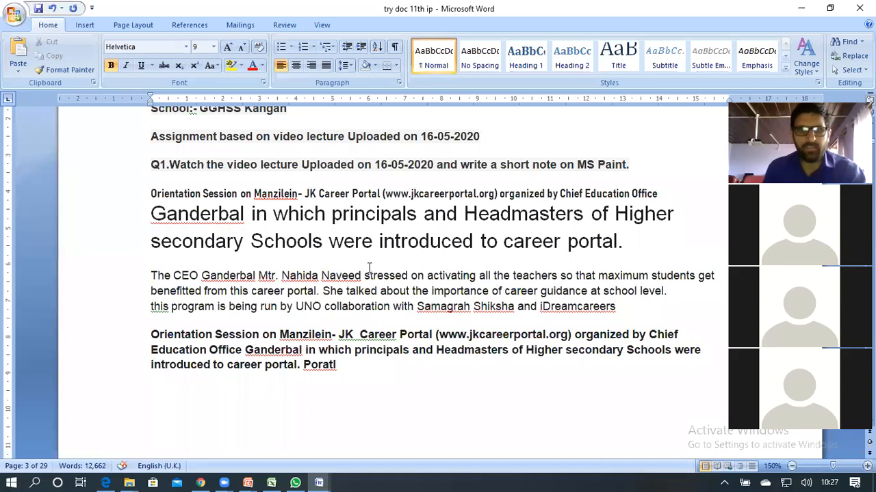
scroll(335, 236, "down", 2)
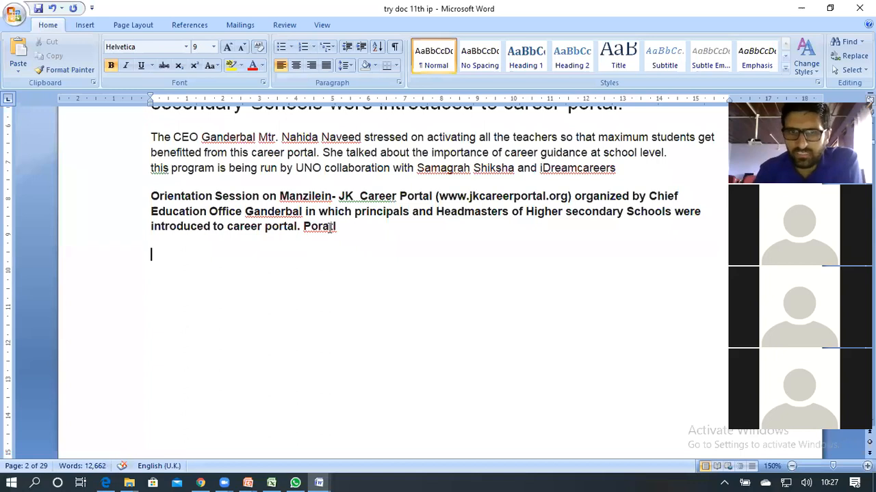
right_click(330, 233)
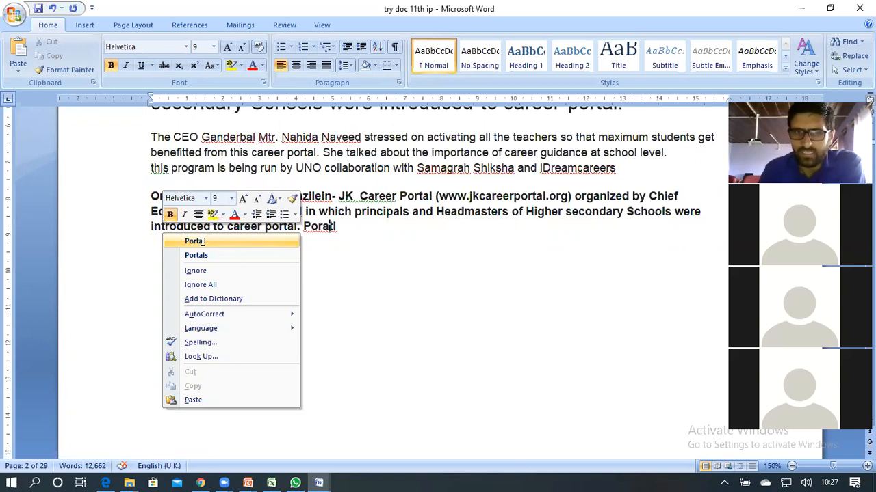
key("Return")
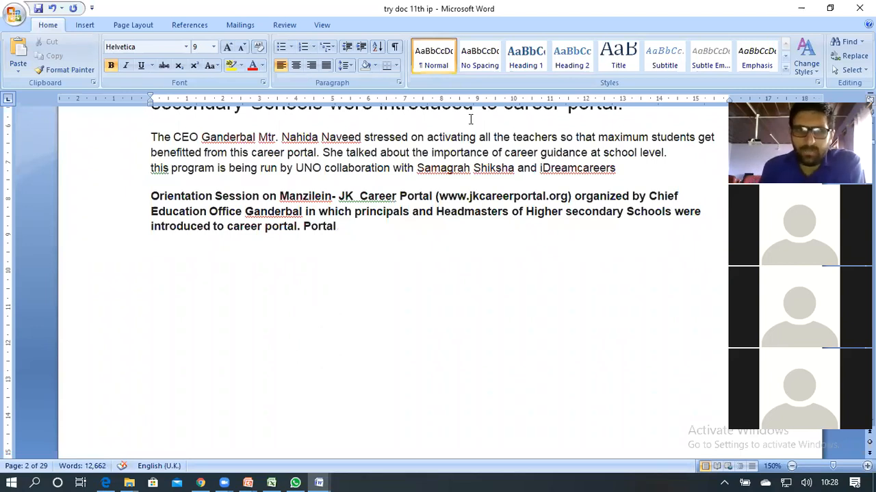
- Add the flagged word Ganderbal in the CEO paragraph on page 2 to the dictionary
left_click(237, 136)
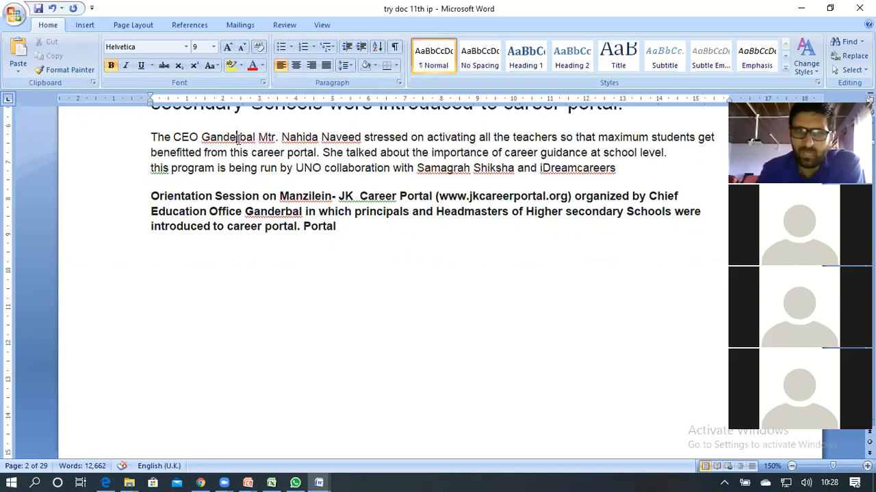
right_click(244, 143)
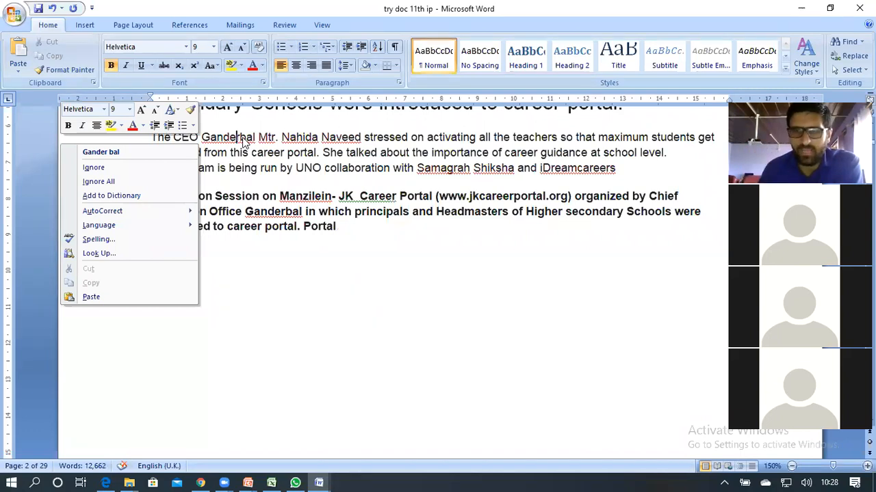
left_click(104, 195)
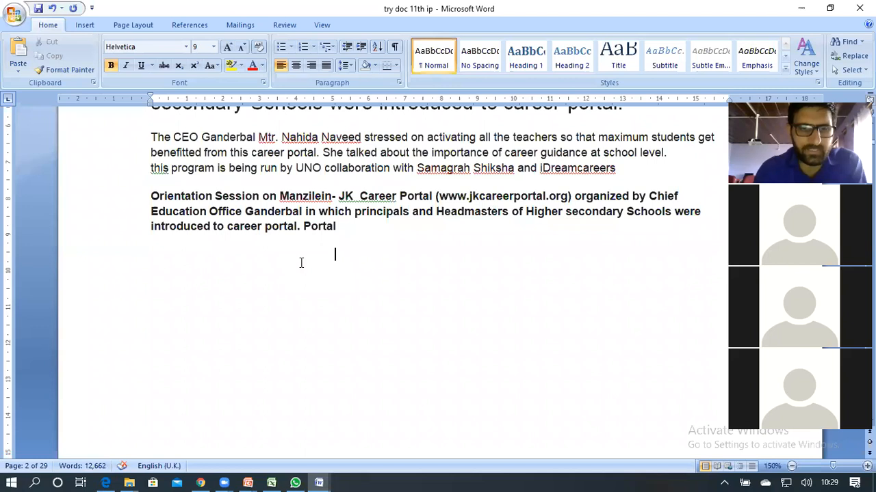
- Enter the word Ganderbal at the top of page 3, above the struck-through text, and add a new line after it
scroll(155, 424, "down", 5)
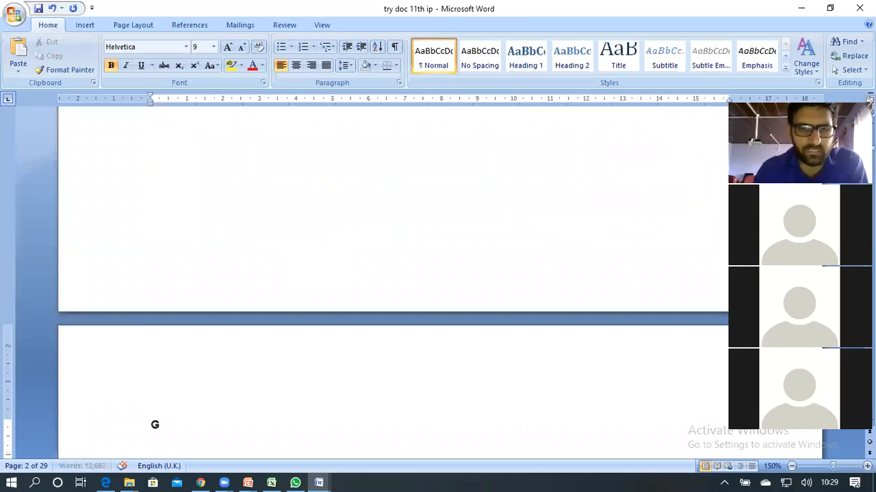
type("and")
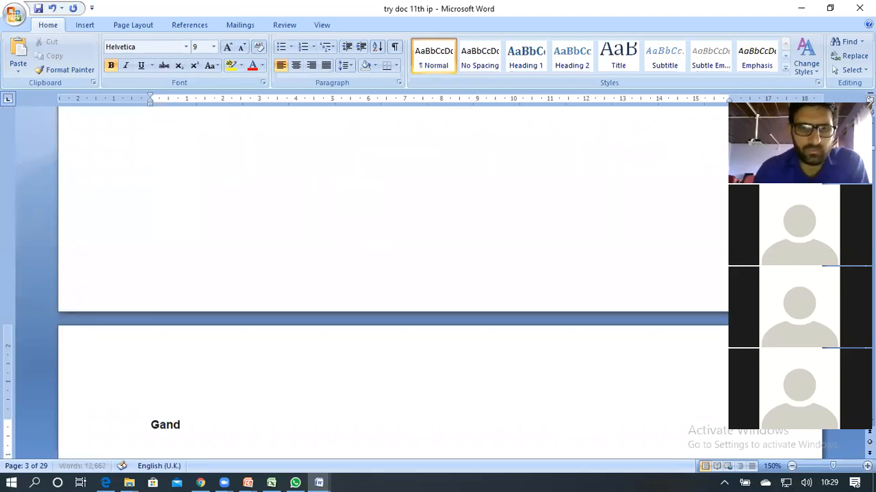
type("erbal")
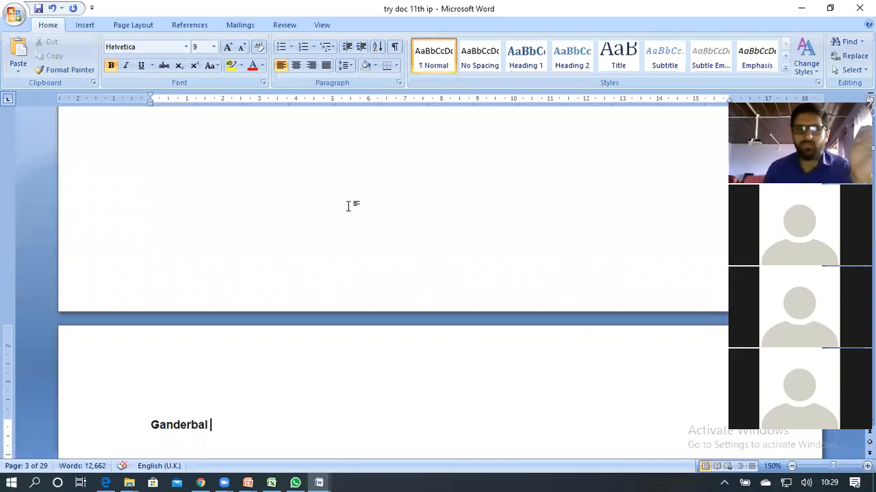
scroll(345, 229, "down", 3)
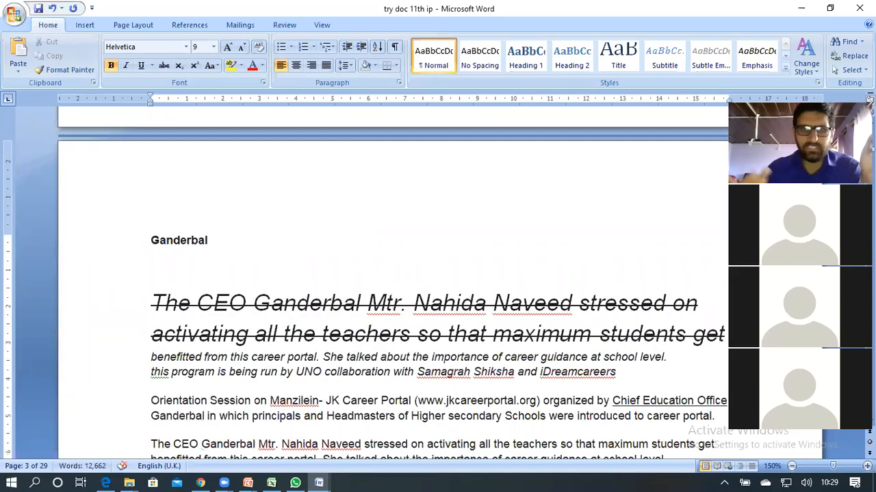
key("Return")
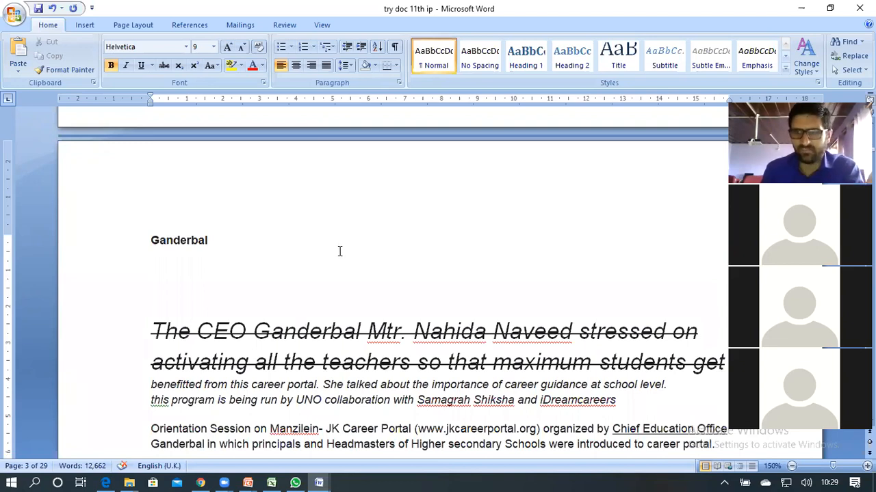
- Look at the spelling suggestions for the CEO's flagged surname on page 2 and dismiss them without a change
scroll(361, 248, "up", 3)
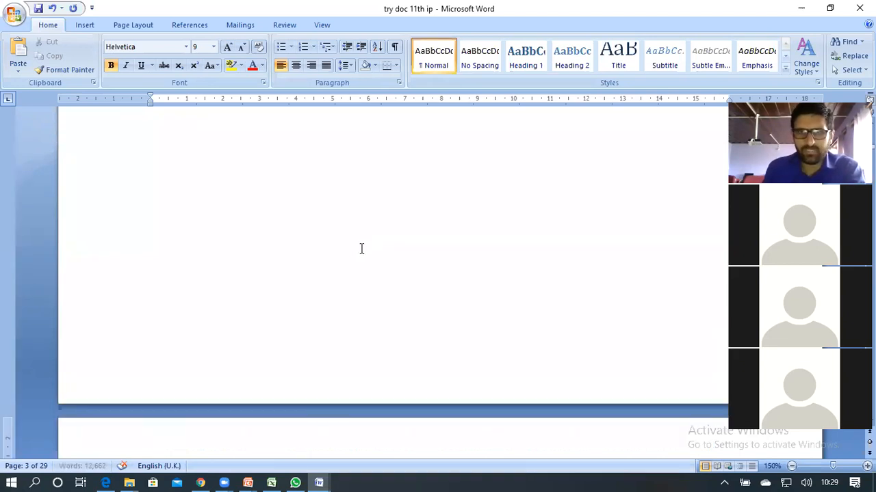
scroll(362, 248, "up", 4)
scroll(361, 249, "up", 1)
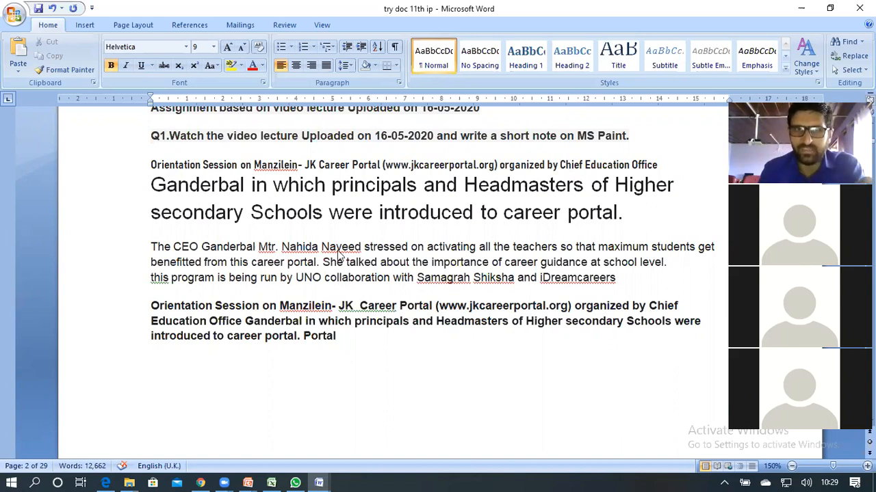
right_click(332, 239)
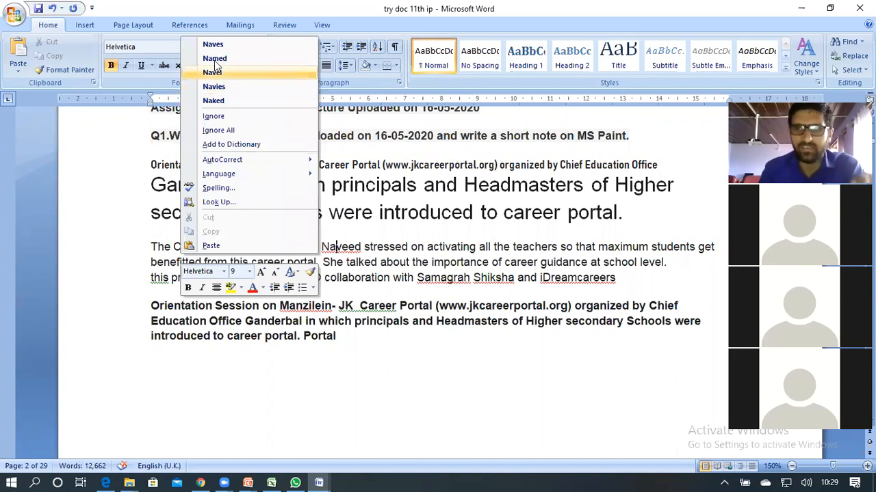
left_click(424, 348)
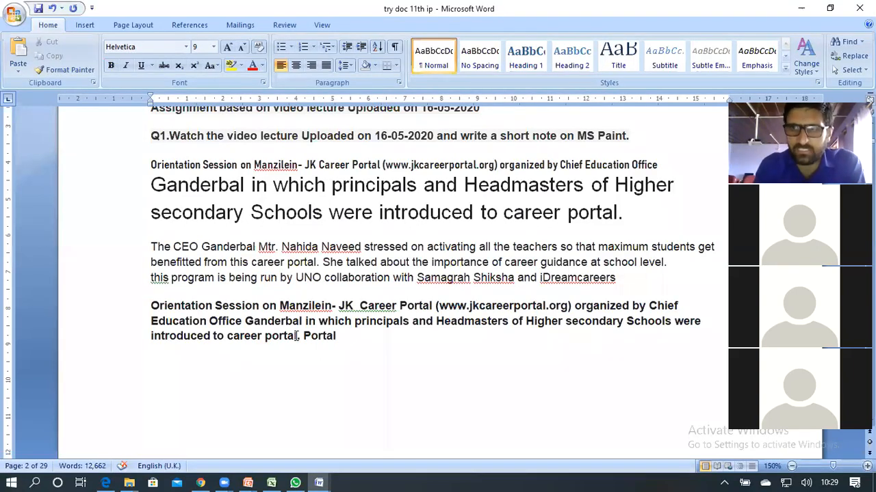
- Remove the extra space before Career in the last bold paragraph on page 2 and append "ga sjjsadgj gads The . dsjhj dfsjgj" at its end
left_click(359, 308)
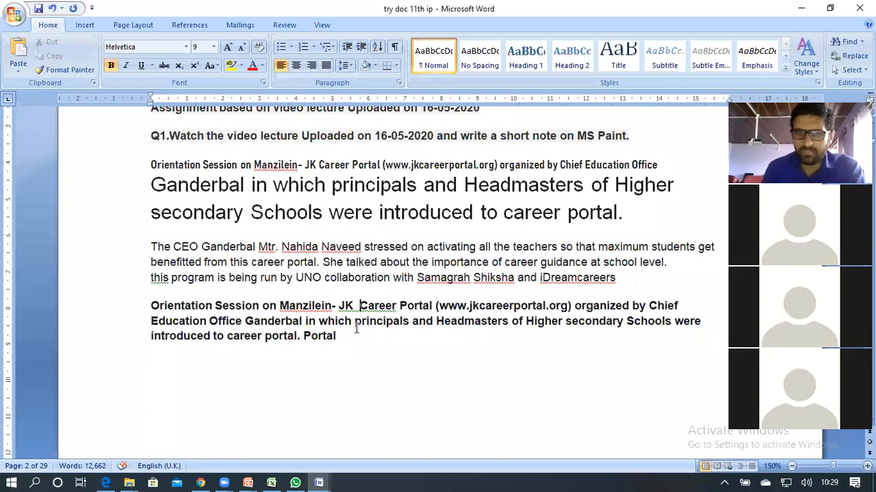
key("BackSpace")
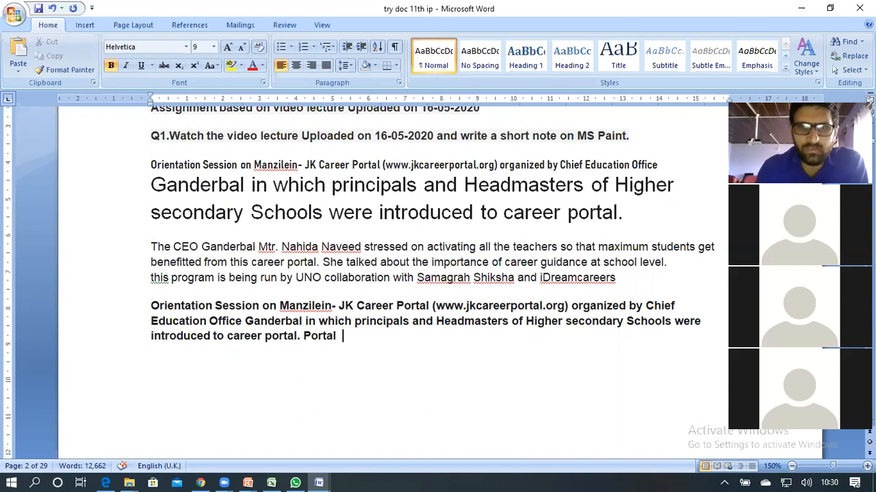
type("ga sjjsadgj gads")
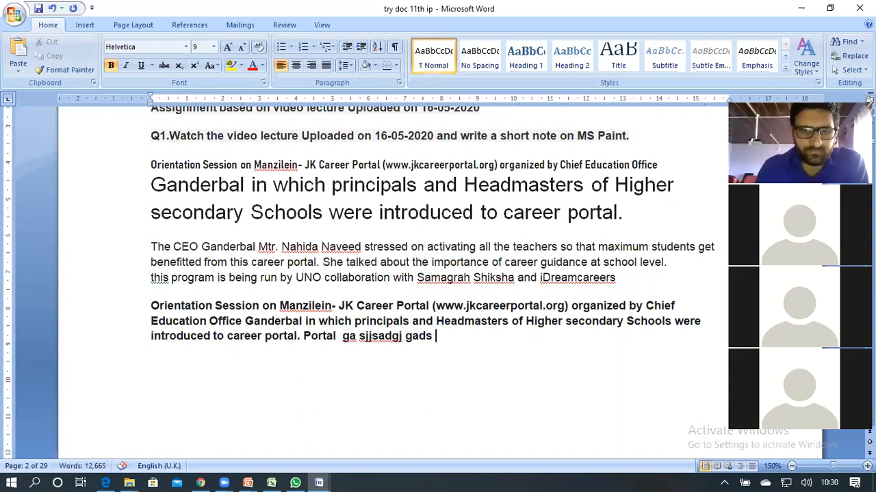
type(" The")
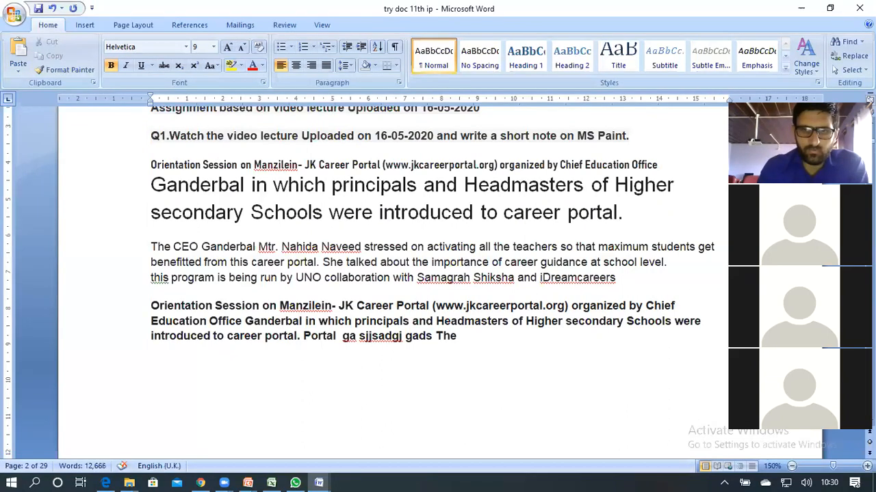
type(" .dsjhj dfsjgj")
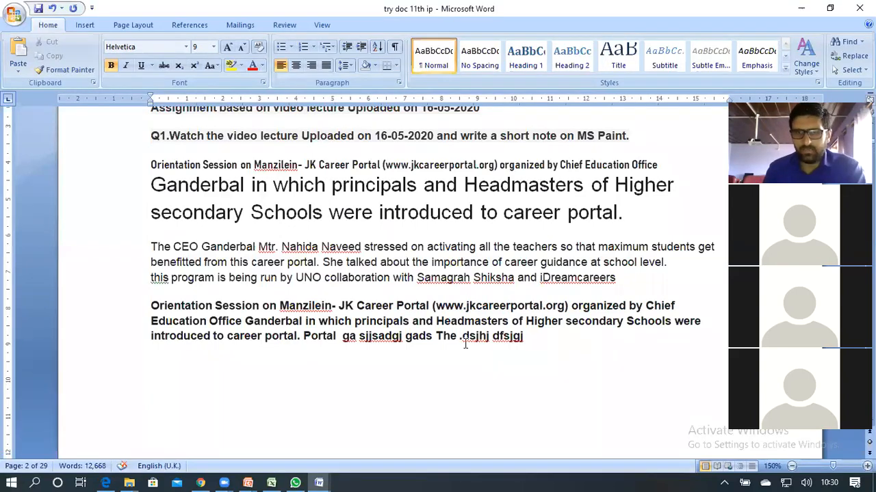
left_click(463, 346)
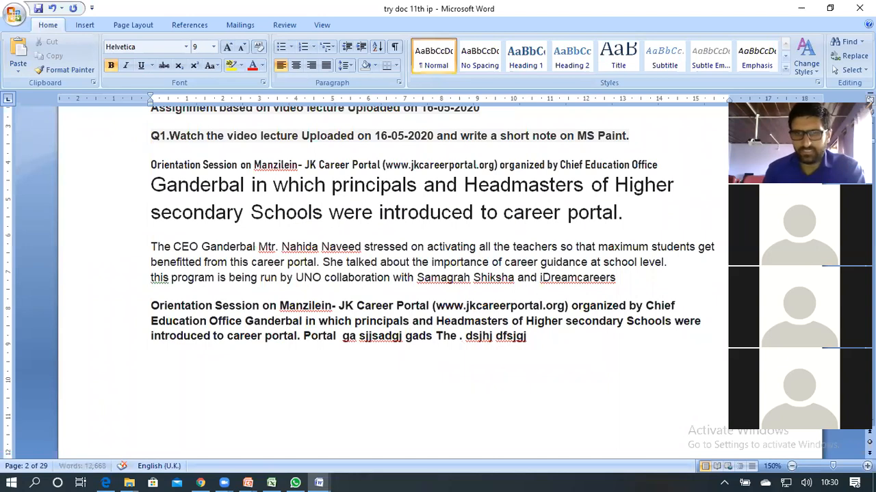
- Examine the flagged nonsense word dsjhj after the full stop, selecting its lowercase first letter, and look over the page
right_click(473, 336)
key("Escape")
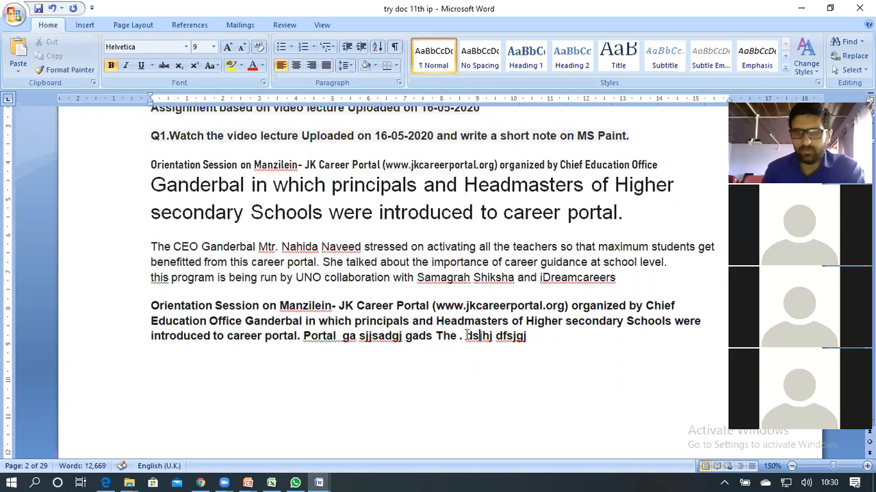
left_click_drag(466, 335, 471, 335)
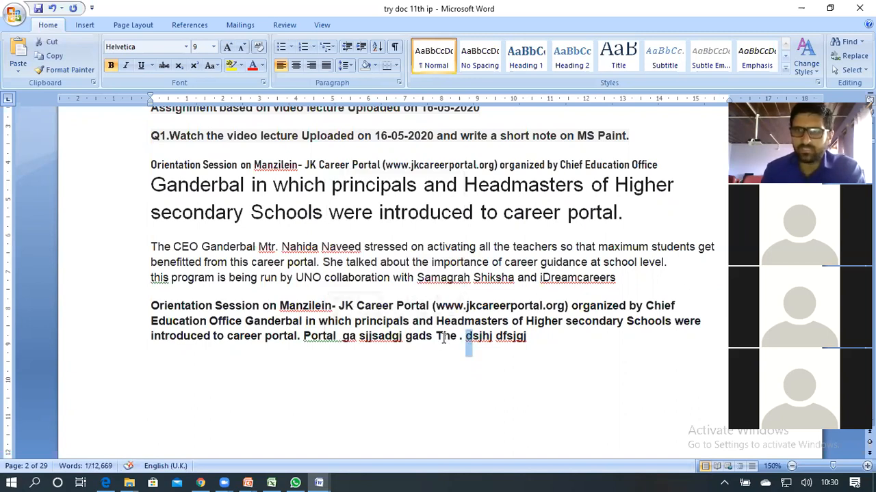
scroll(443, 338, "up", 3)
scroll(362, 322, "down", 3)
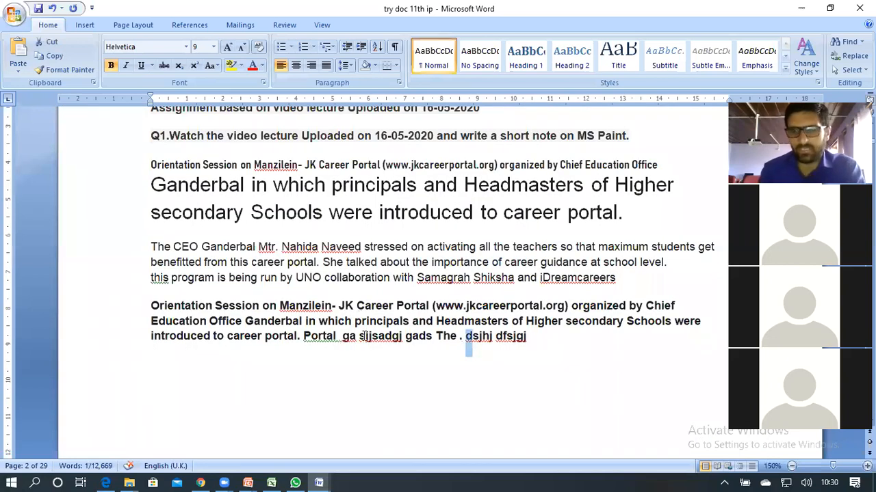
scroll(365, 336, "up", 3)
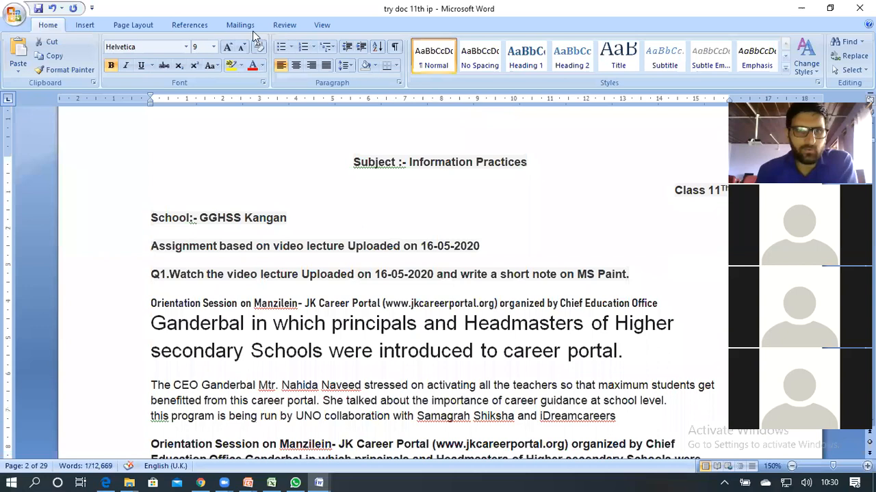
- Run the spelling and grammar check, review the suggestions for dsjhj and cancel the check
left_click(185, 25)
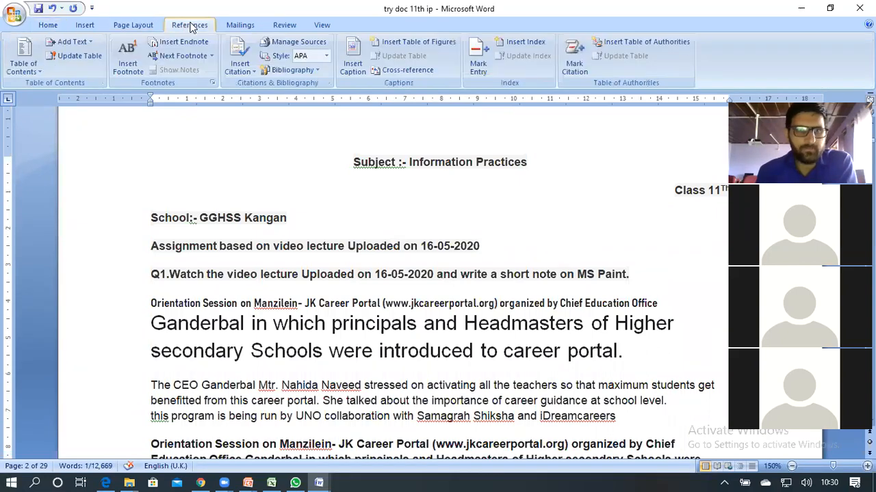
left_click(295, 27)
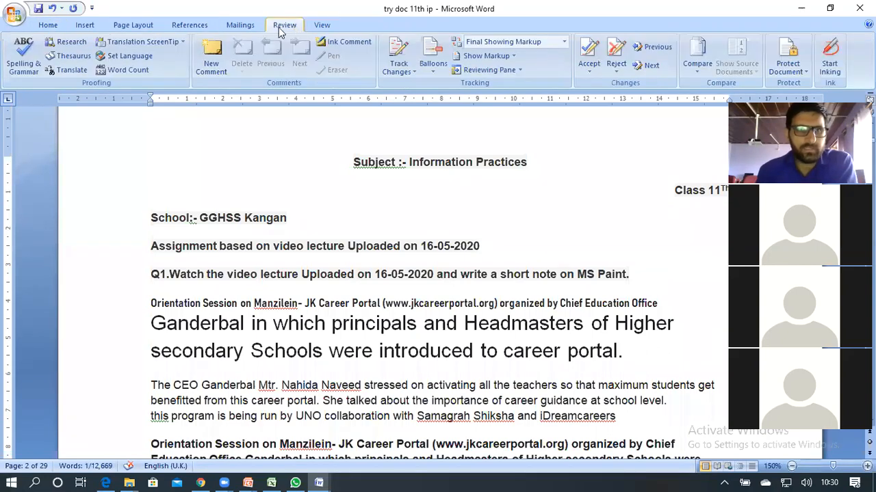
left_click(24, 67)
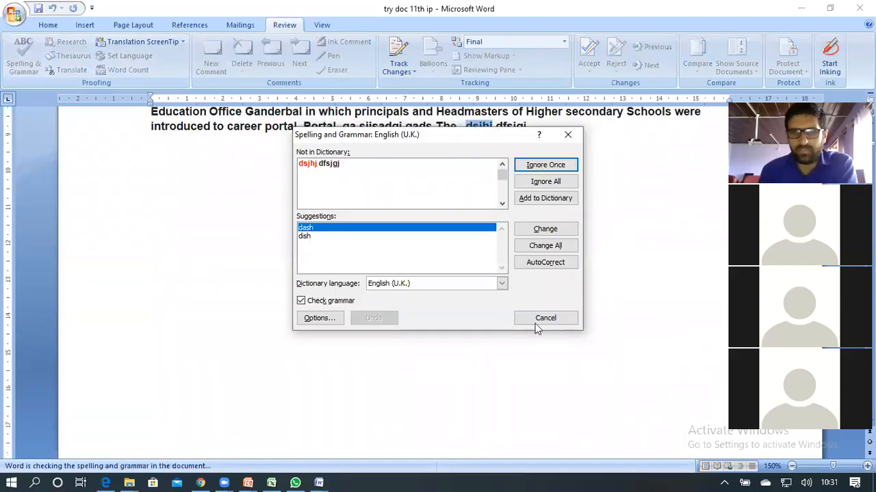
left_click(541, 320)
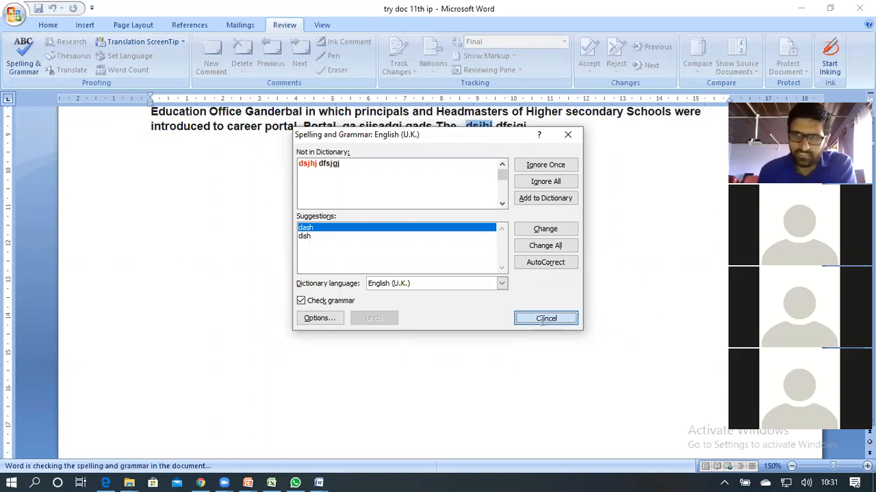
left_click(542, 312)
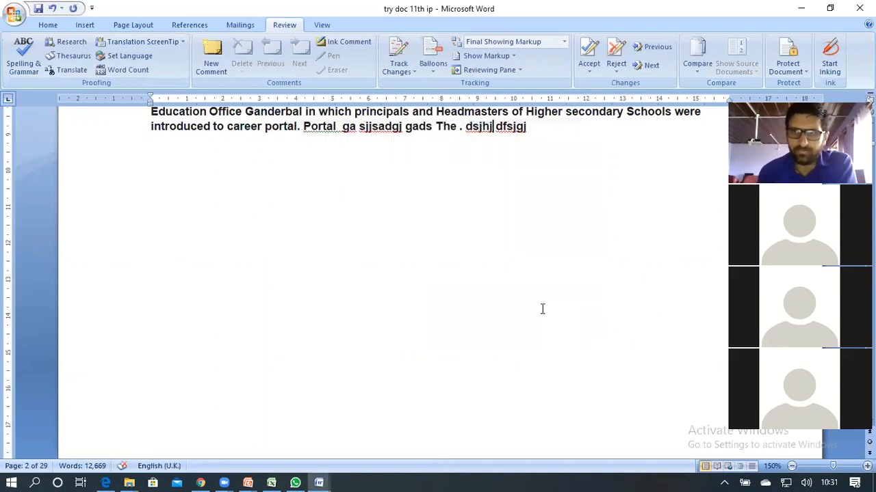